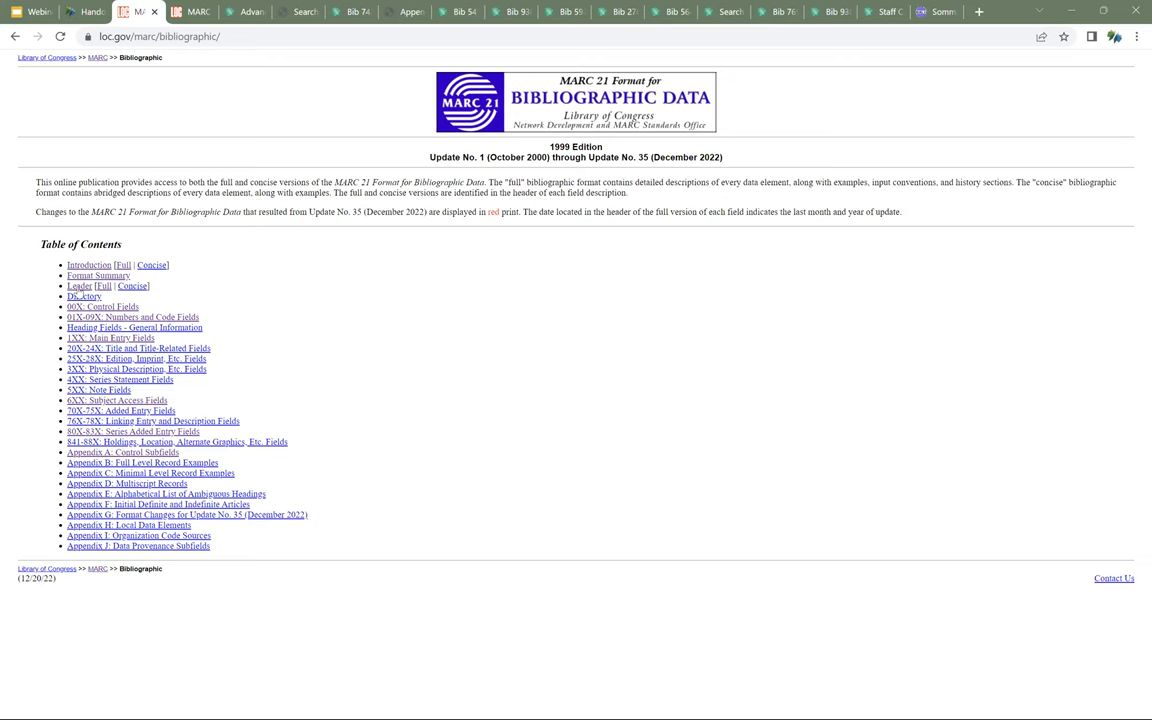
# Step: View the full MARC 21 Bibliographic documentation for the Leader and for the 008 Fixed-Length Data Elements field
pyautogui.click(78, 287)
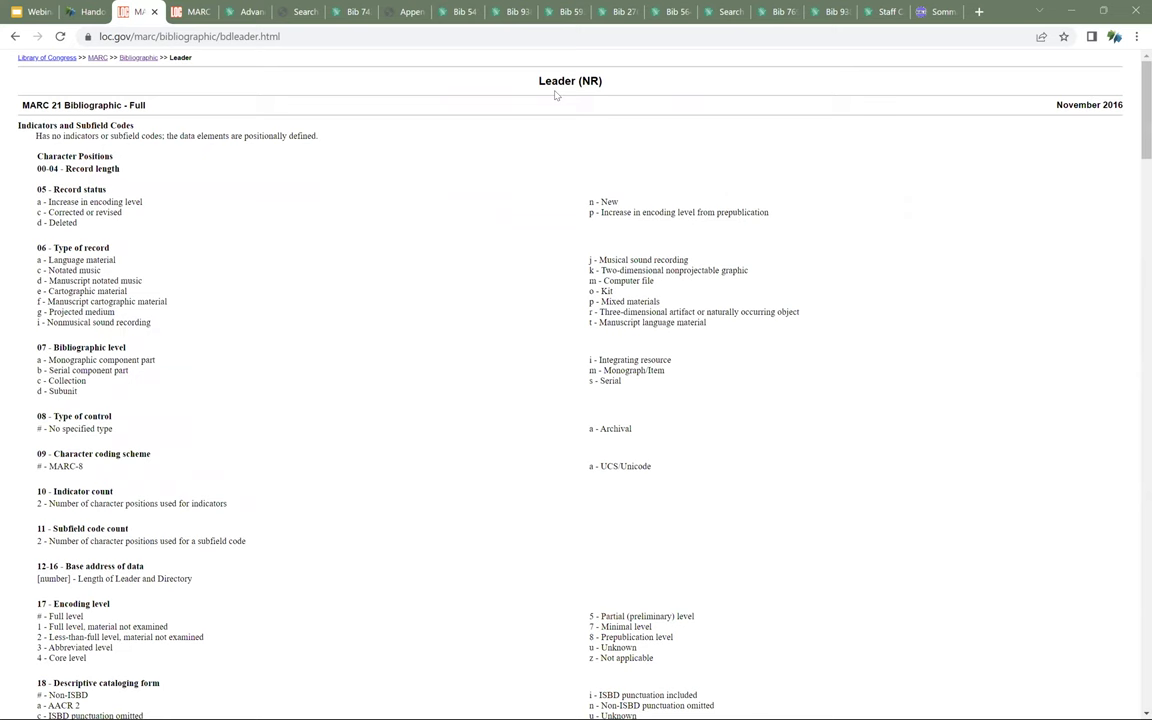
pyautogui.click(185, 13)
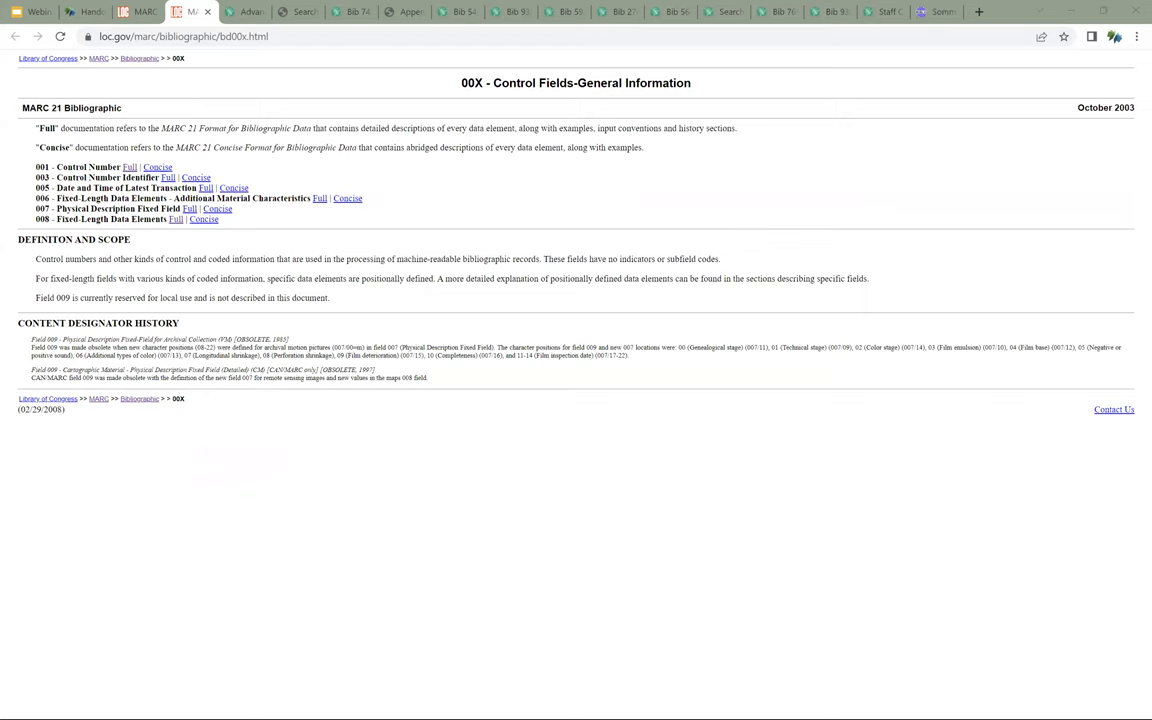
pyautogui.click(175, 221)
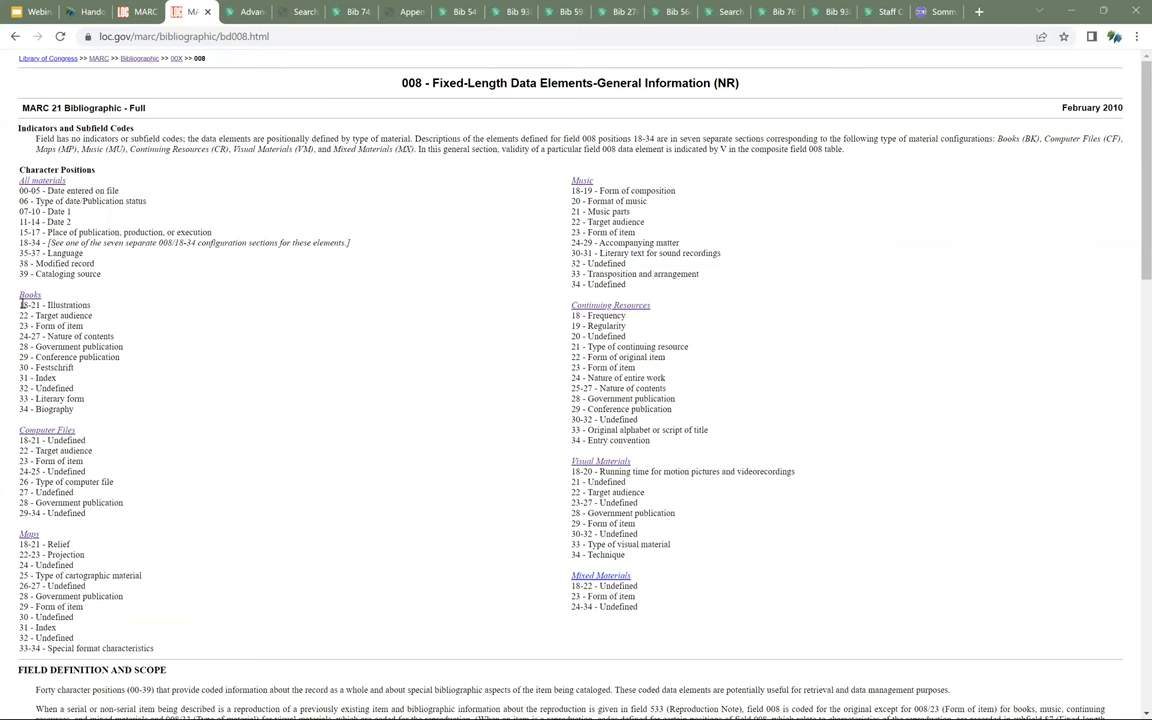
# Step: Expand the Literary Form, Audience, Language and Format search filters on the Maple Library catalogue's Advanced Search page
pyautogui.click(249, 12)
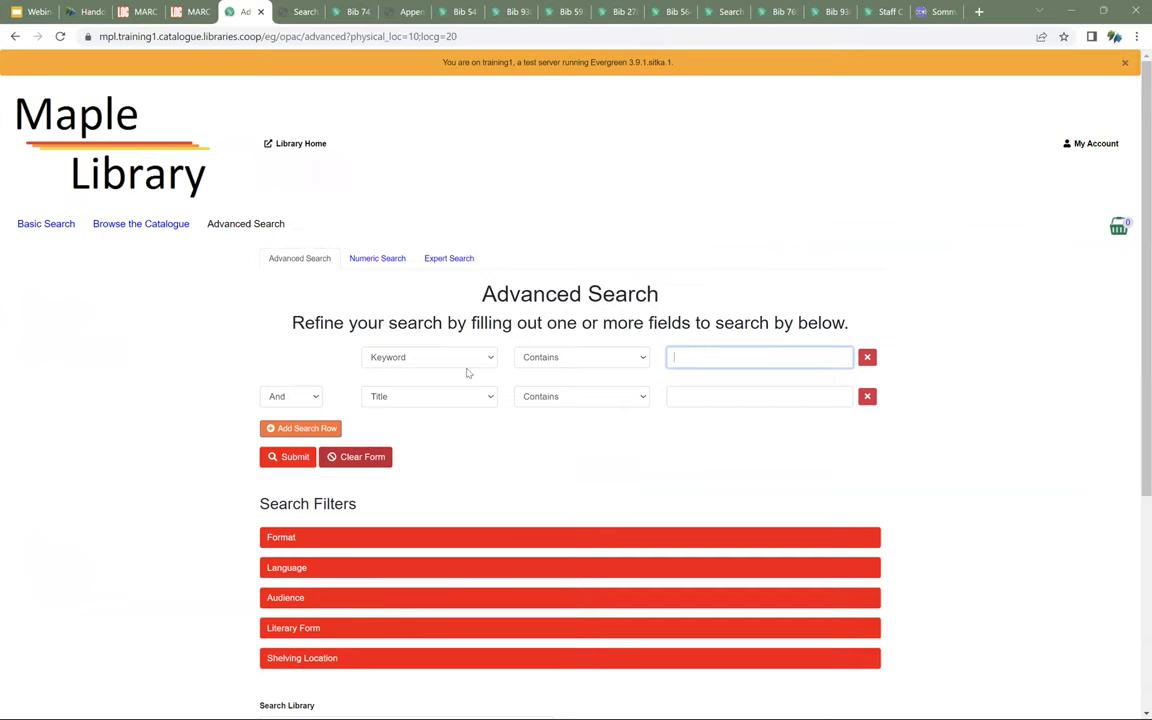
pyautogui.scroll(-2, 933, 366)
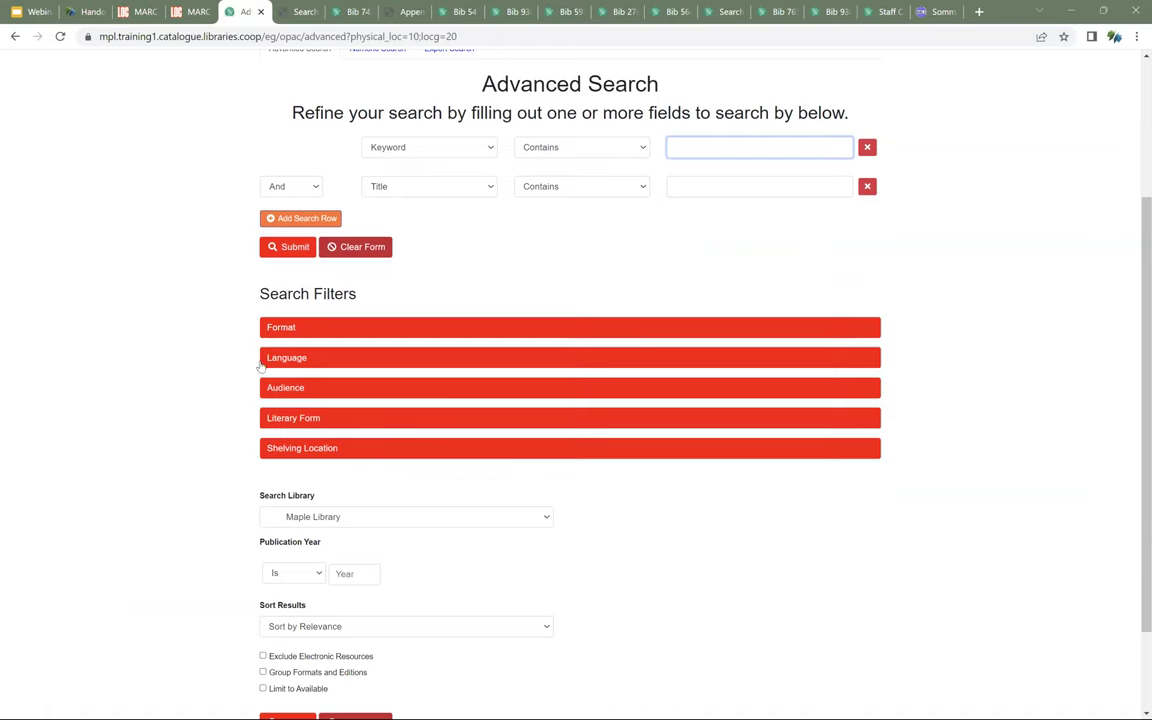
pyautogui.click(305, 420)
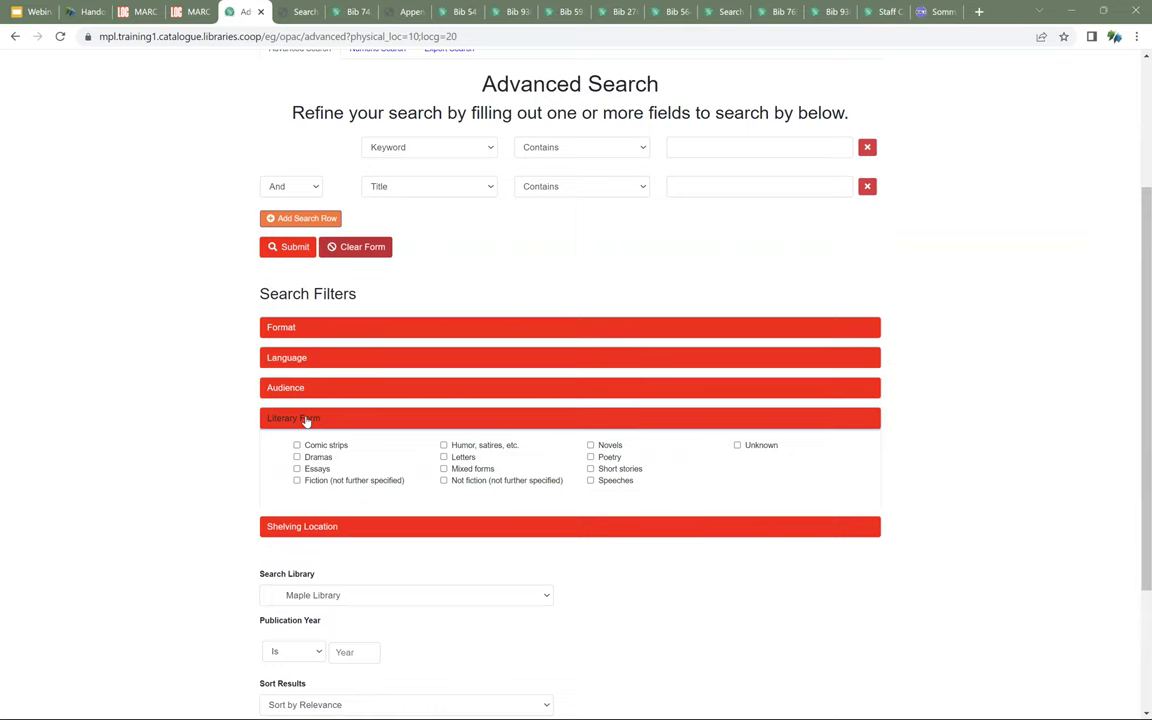
pyautogui.click(305, 389)
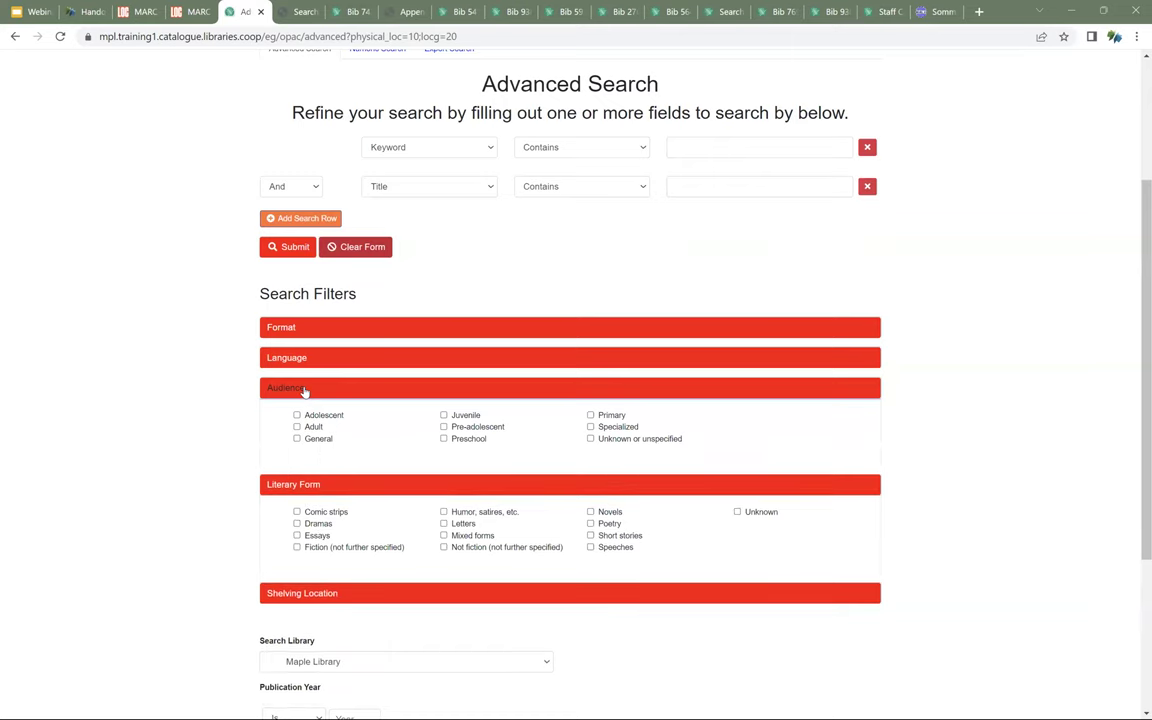
pyautogui.click(297, 361)
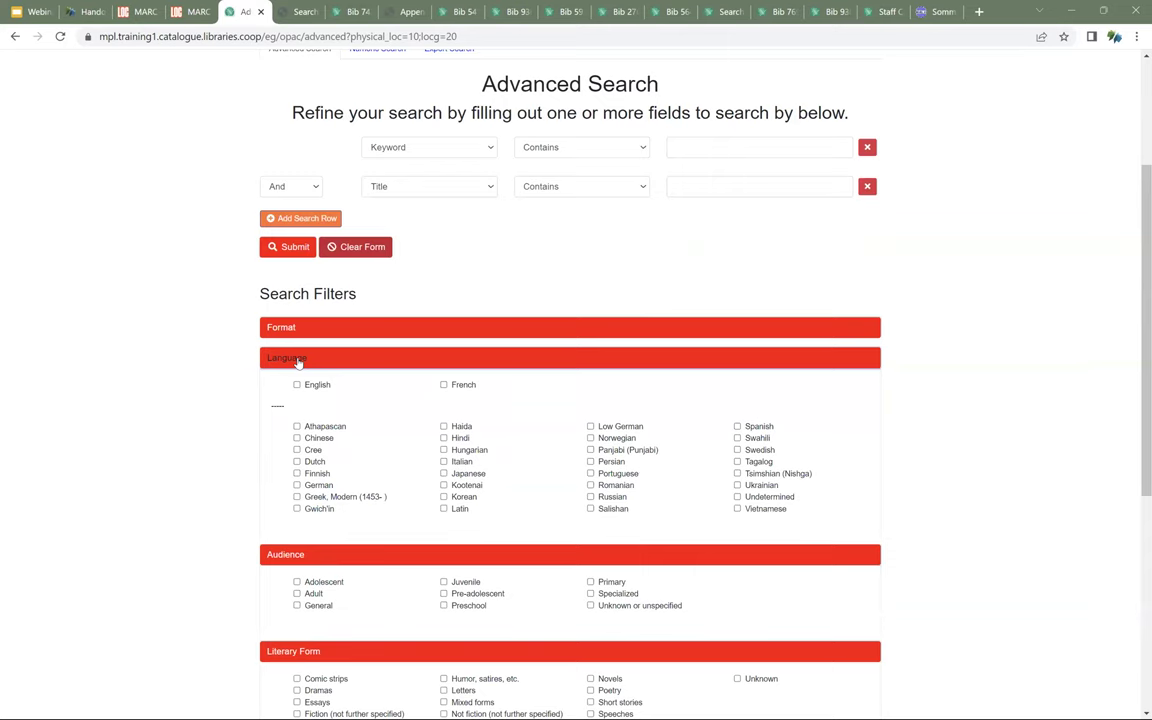
pyautogui.click(292, 332)
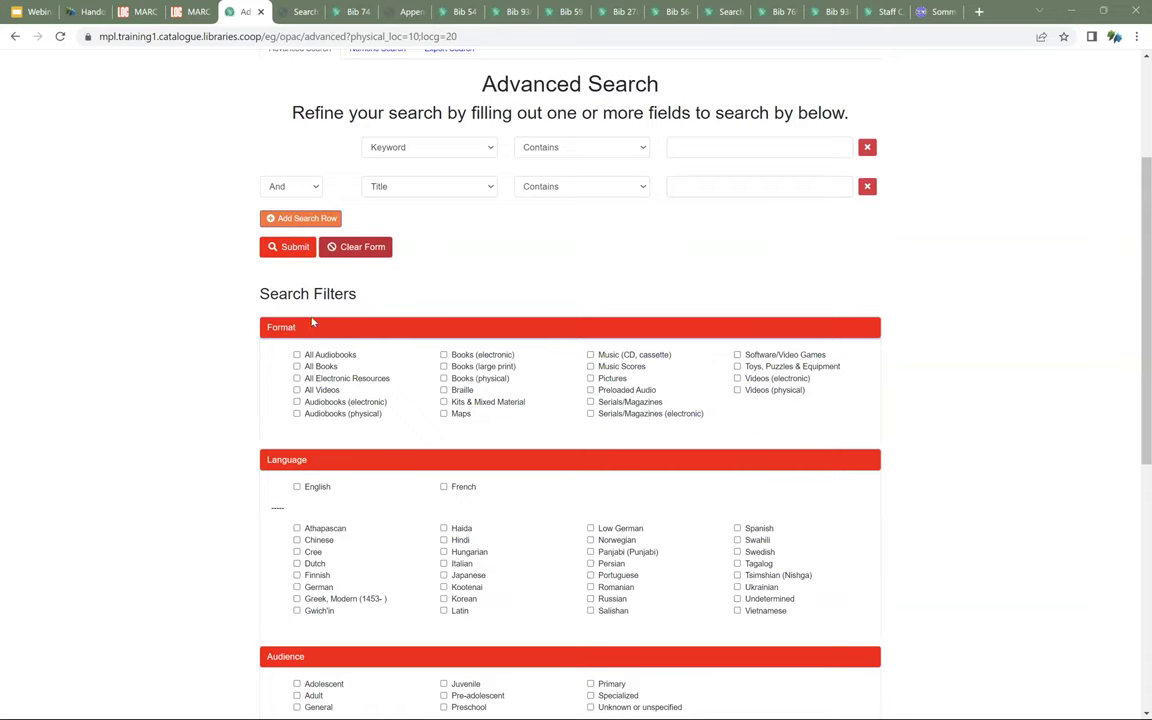
# Step: Review Sitka's Search Filters and Format Icons documentation for the leader and control field values behind each filter and icon
pyautogui.click(301, 12)
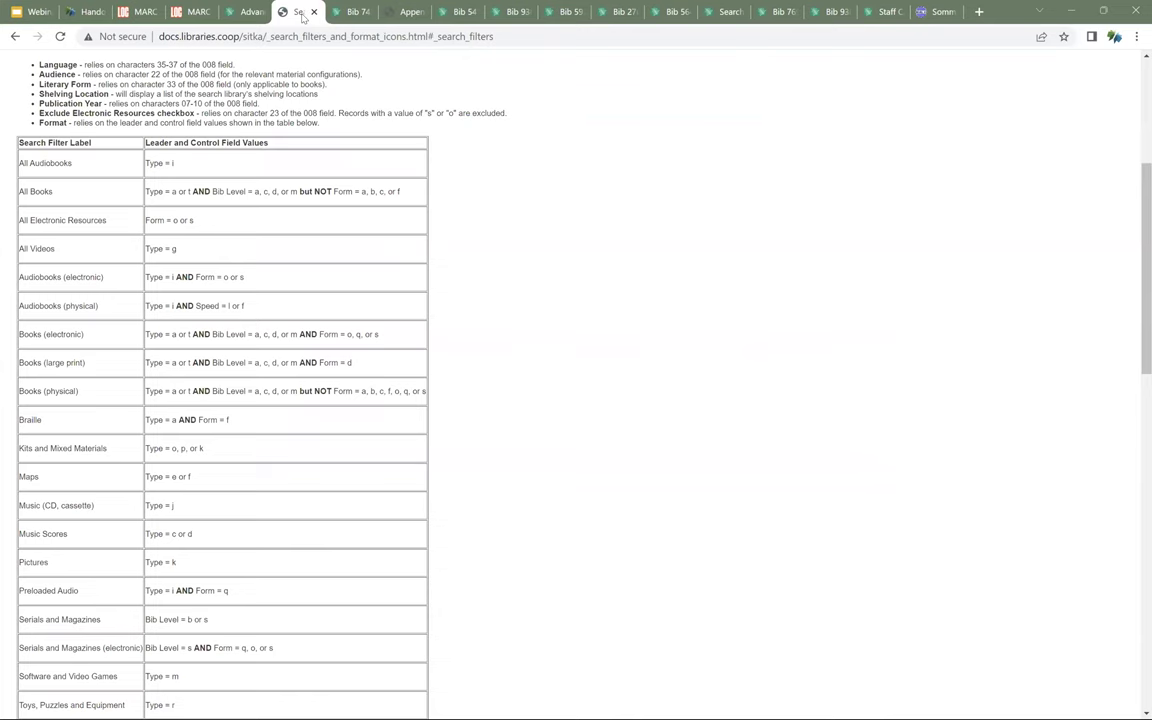
pyautogui.scroll(2, 537, 237)
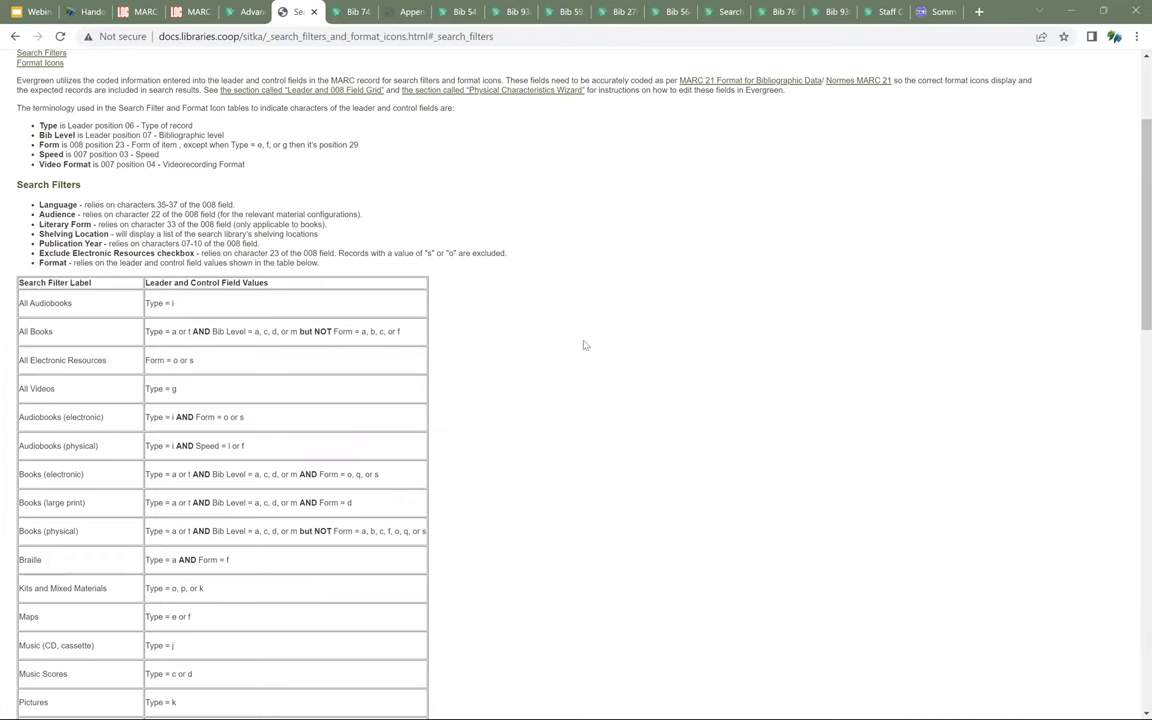
pyautogui.scroll(-1, 585, 345)
pyautogui.scroll(-2, 582, 345)
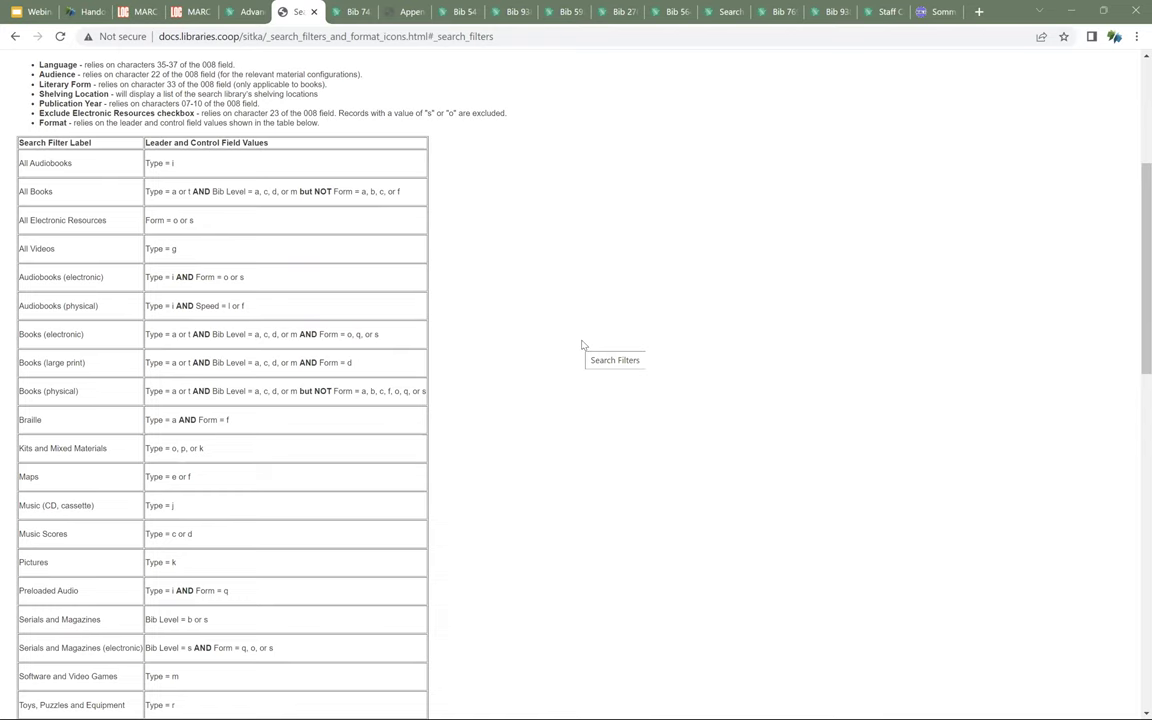
pyautogui.scroll(-6, 583, 342)
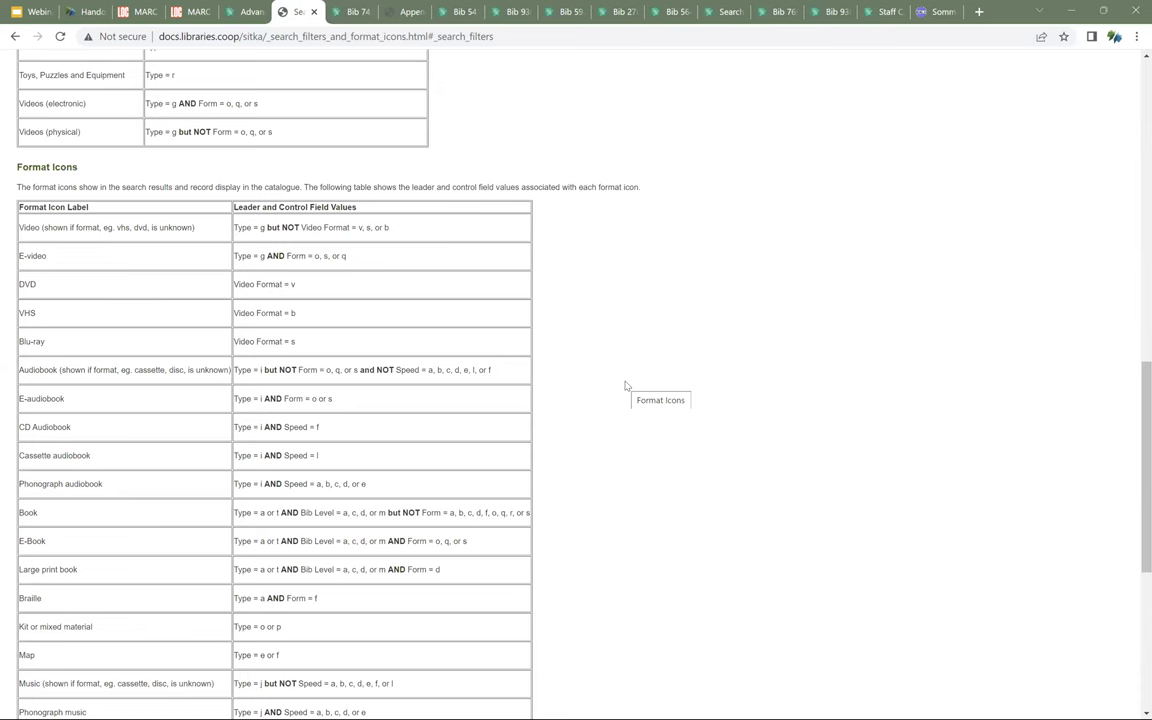
pyautogui.scroll(10, 626, 386)
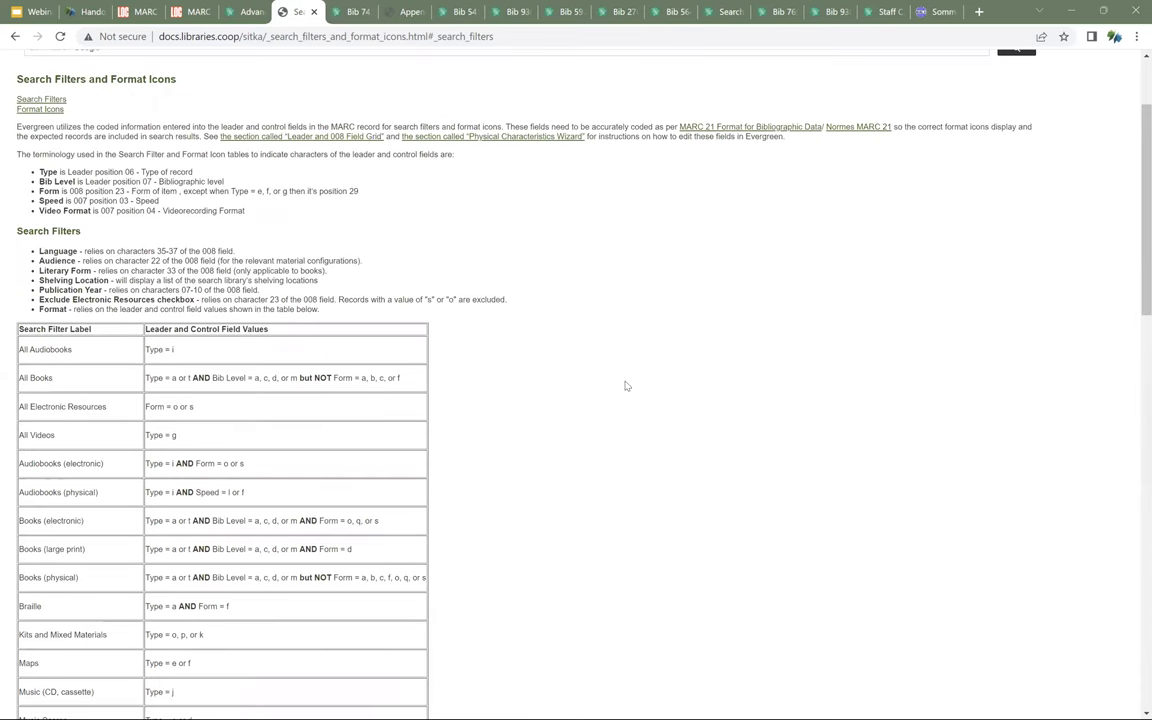
pyautogui.scroll(3, 626, 386)
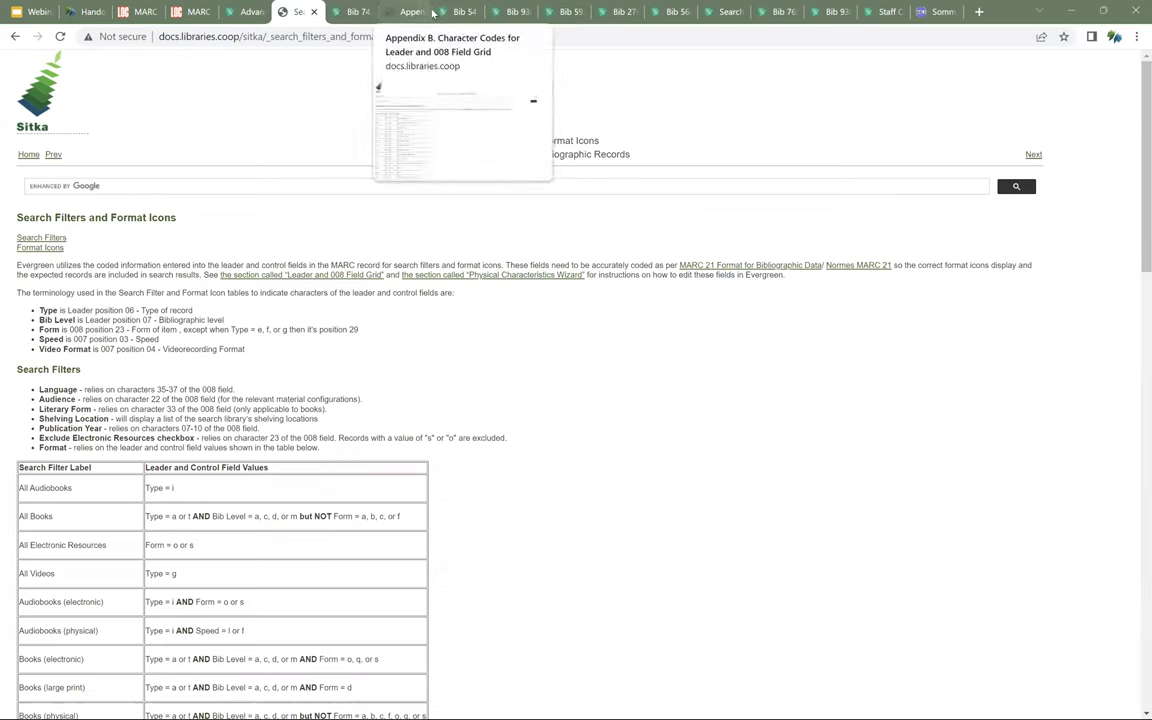
# Step: Open the Turning red DVD record for MARC editing and view its leader and 008 field grid
pyautogui.click(354, 14)
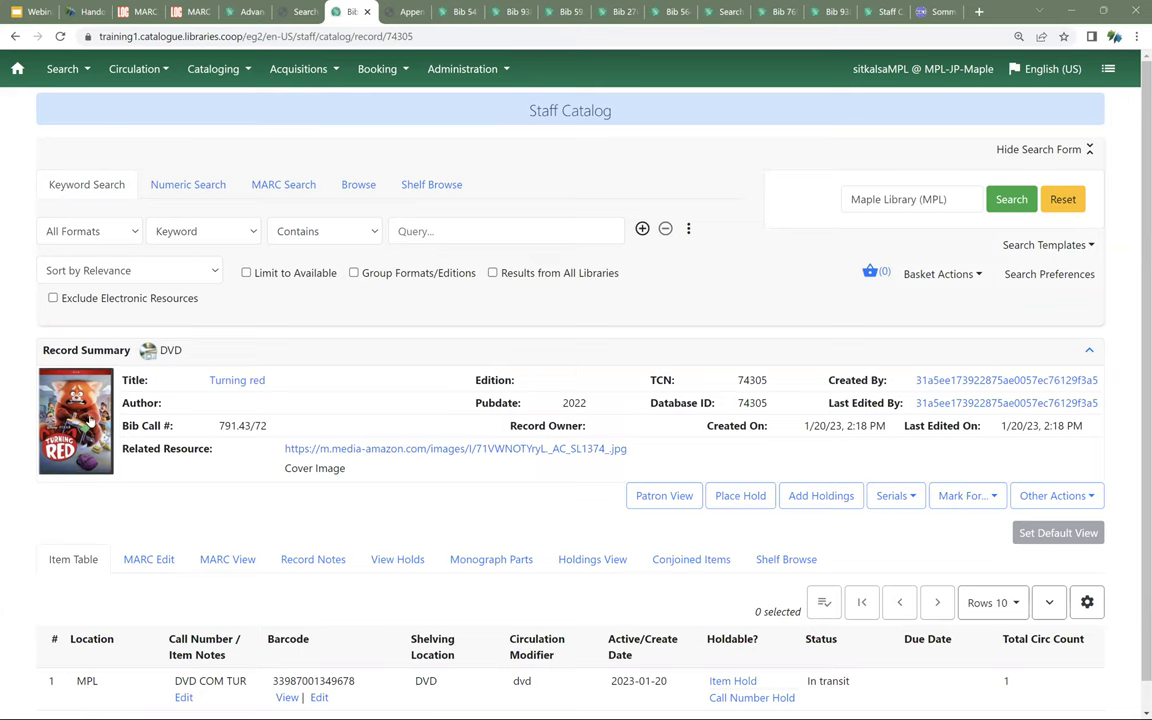
pyautogui.click(148, 559)
pyautogui.scroll(-1, 440, 415)
pyautogui.scroll(-3, 329, 425)
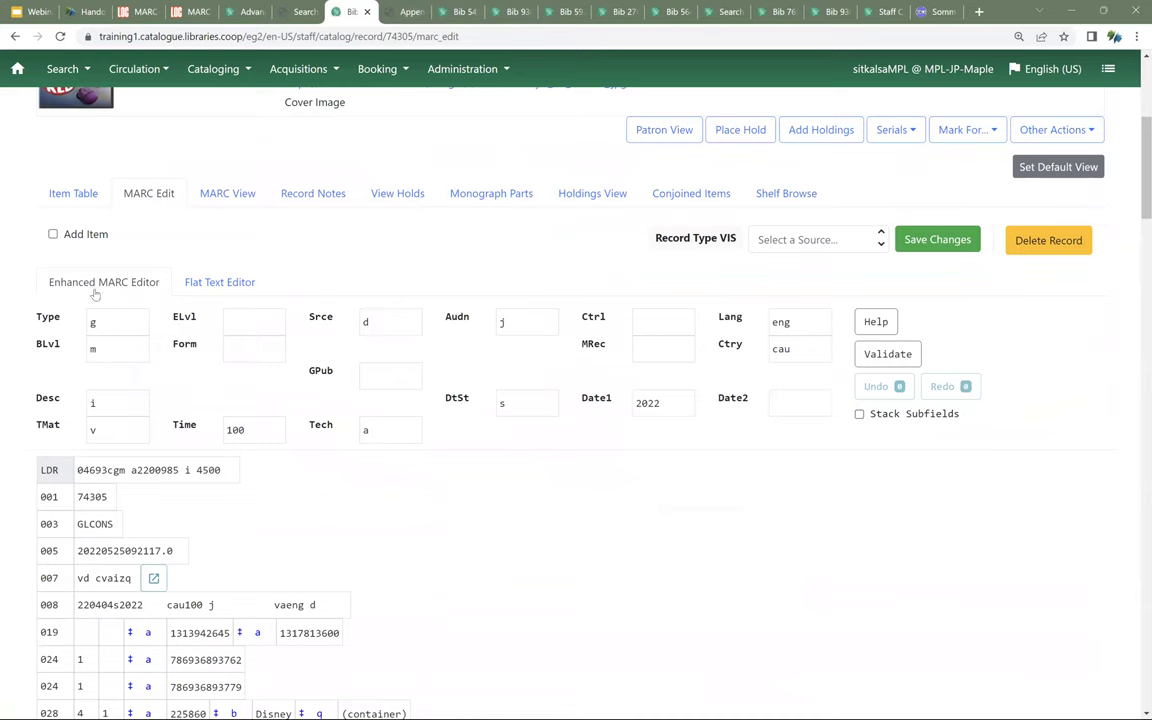
# Step: View the Turning red record's fixed fields in the Flat Text Editor, and return to the Enhanced MARC Editor
pyautogui.click(217, 285)
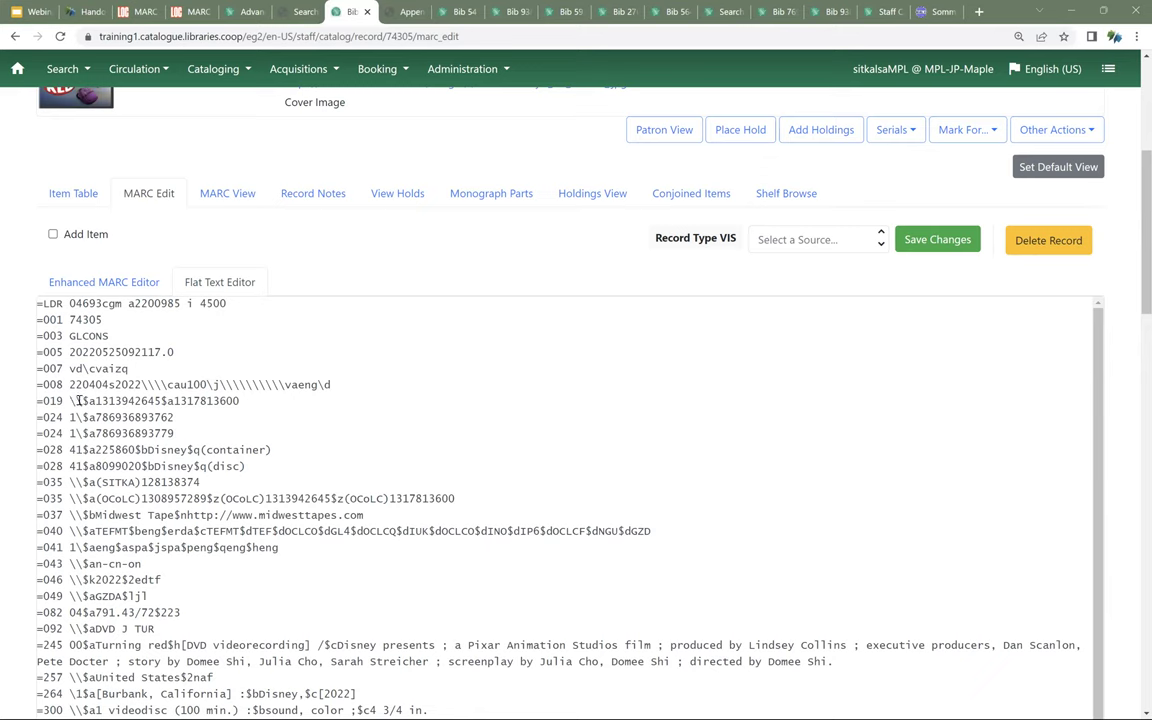
pyautogui.moveTo(71, 401); pyautogui.dragTo(83, 401)
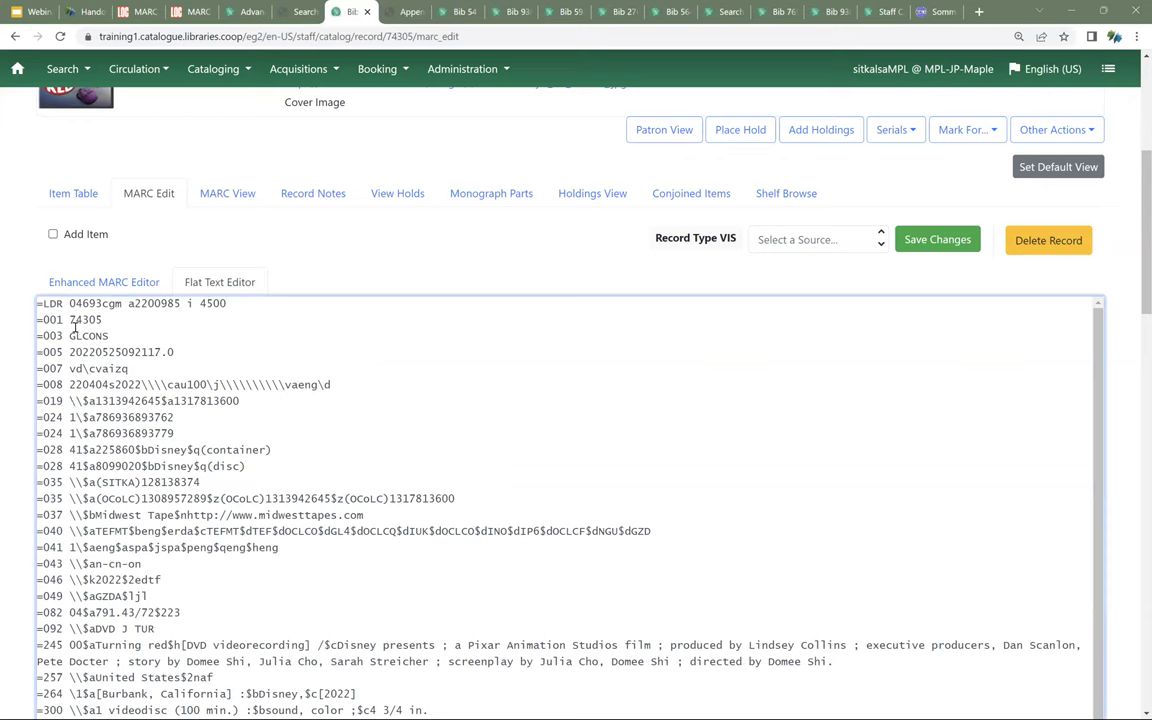
pyautogui.click(70, 386)
pyautogui.click(133, 283)
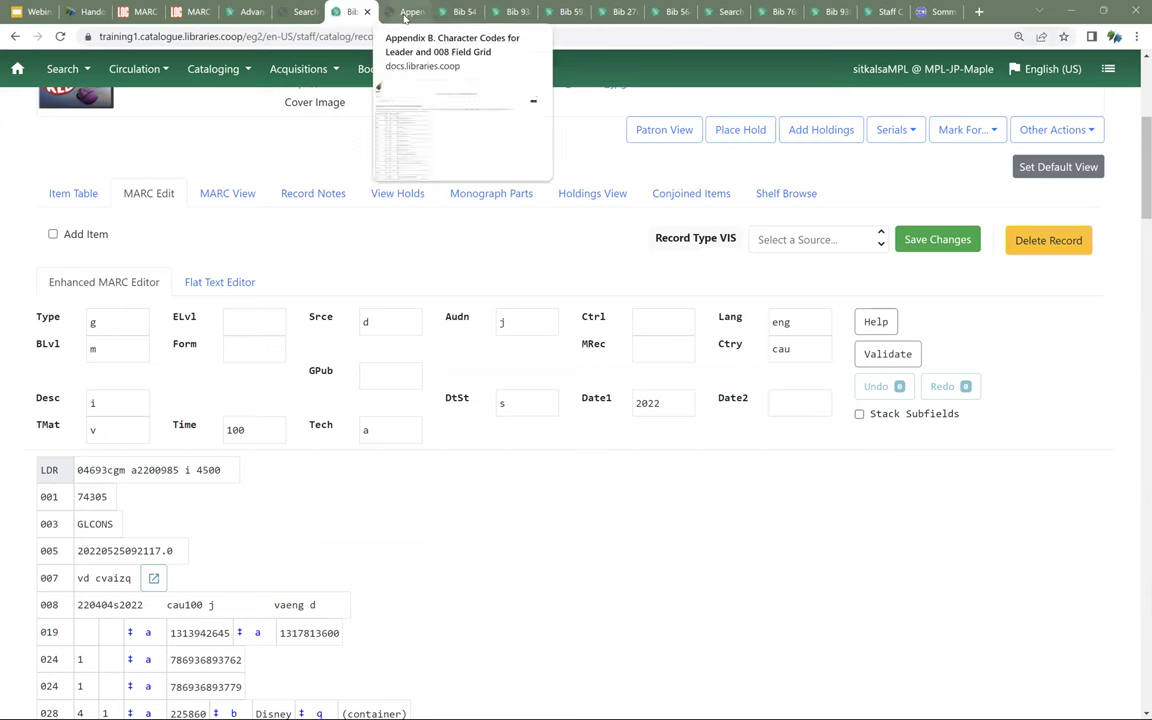
# Step: Look through Appendix B's character codes for the Leader and 008 Field Grid, comparing them with the Turning red record
pyautogui.click(404, 14)
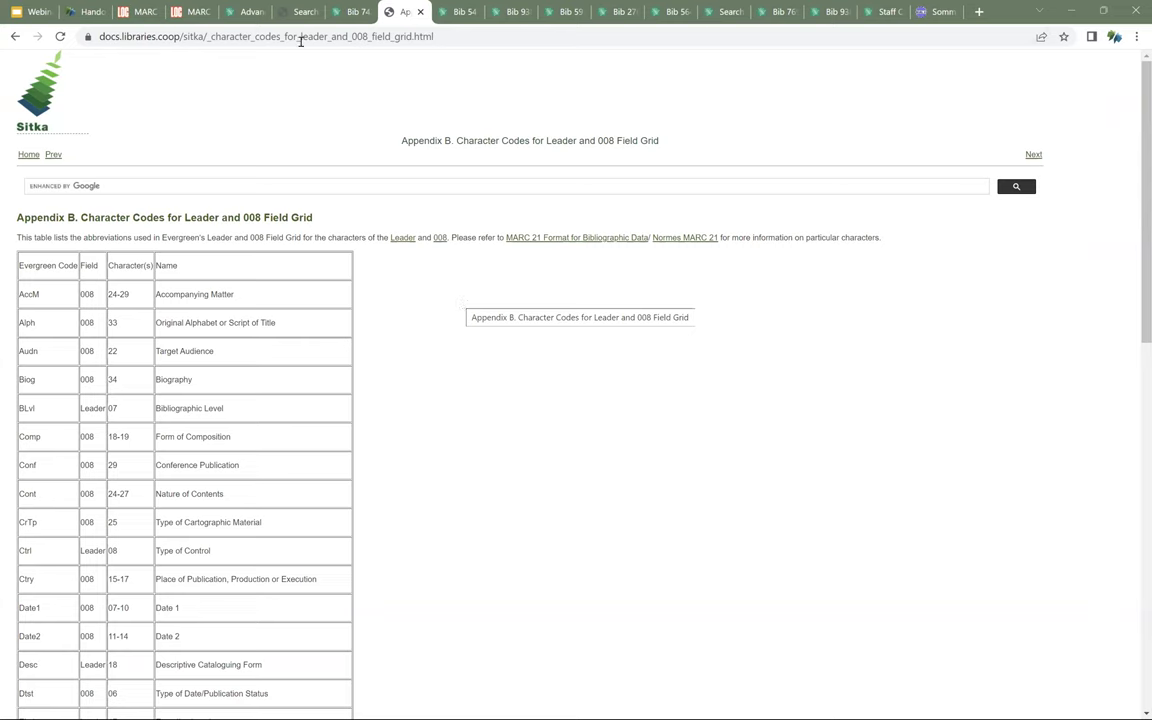
pyautogui.click(352, 11)
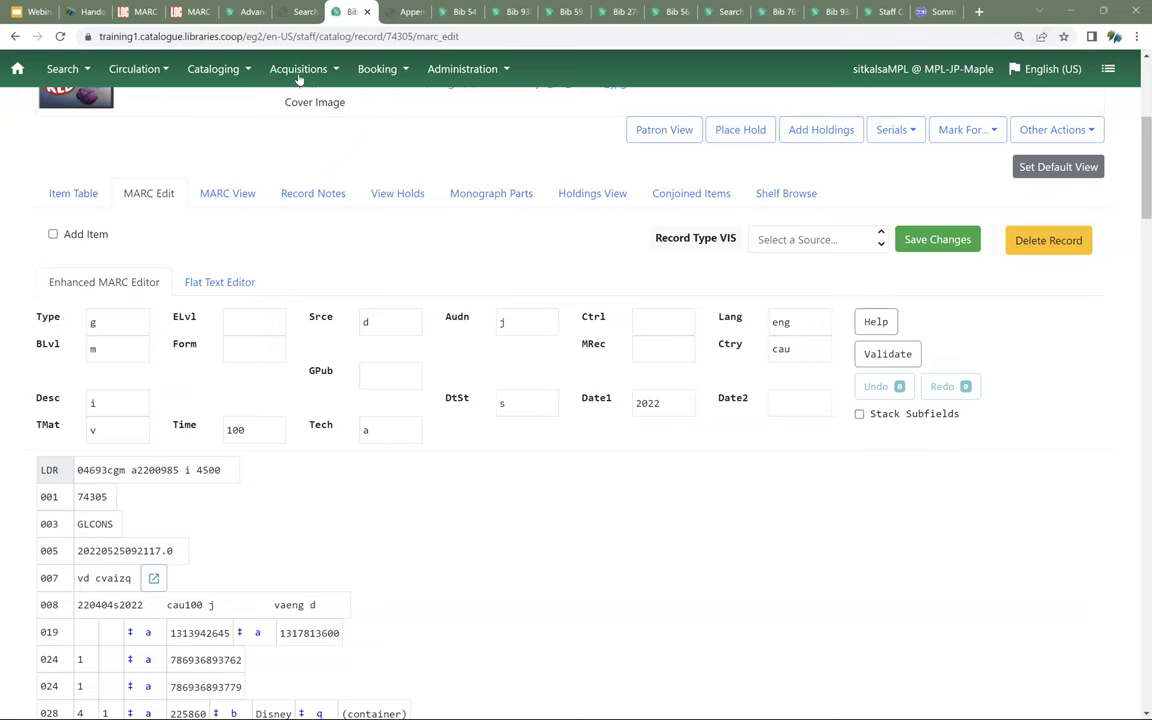
pyautogui.click(405, 20)
pyautogui.scroll(-10, 306, 391)
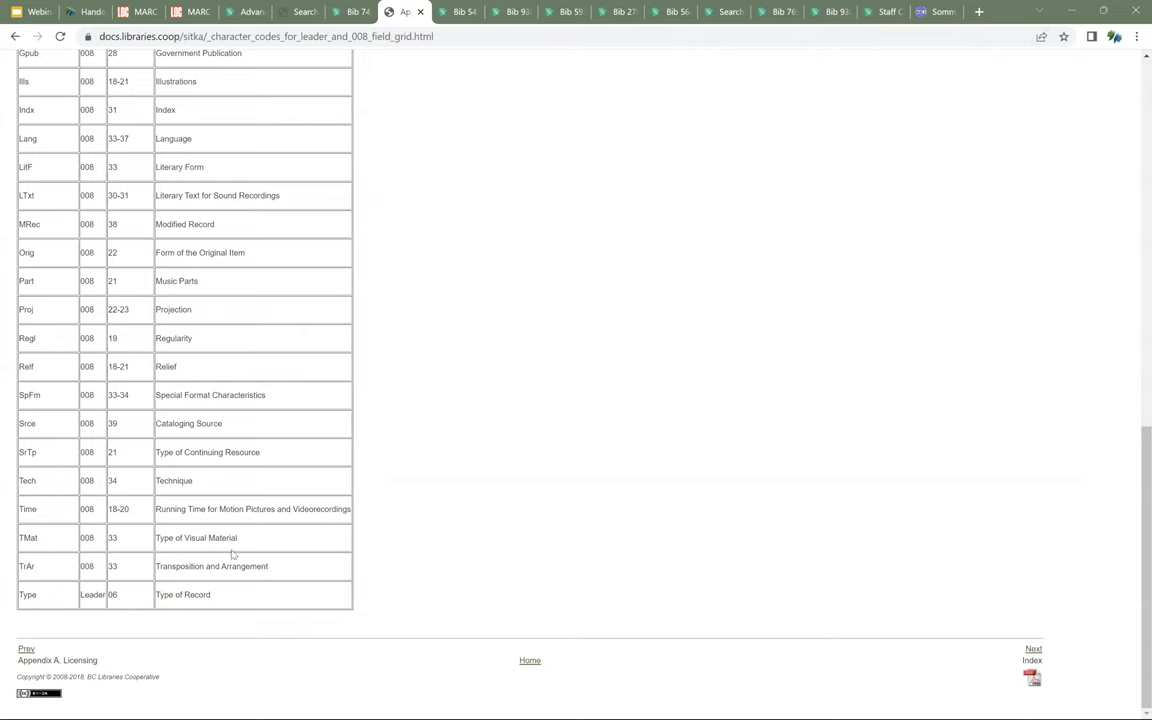
# Step: Inspect the Type code options and the TMat field in the Turning red record without changing either value
pyautogui.click(352, 12)
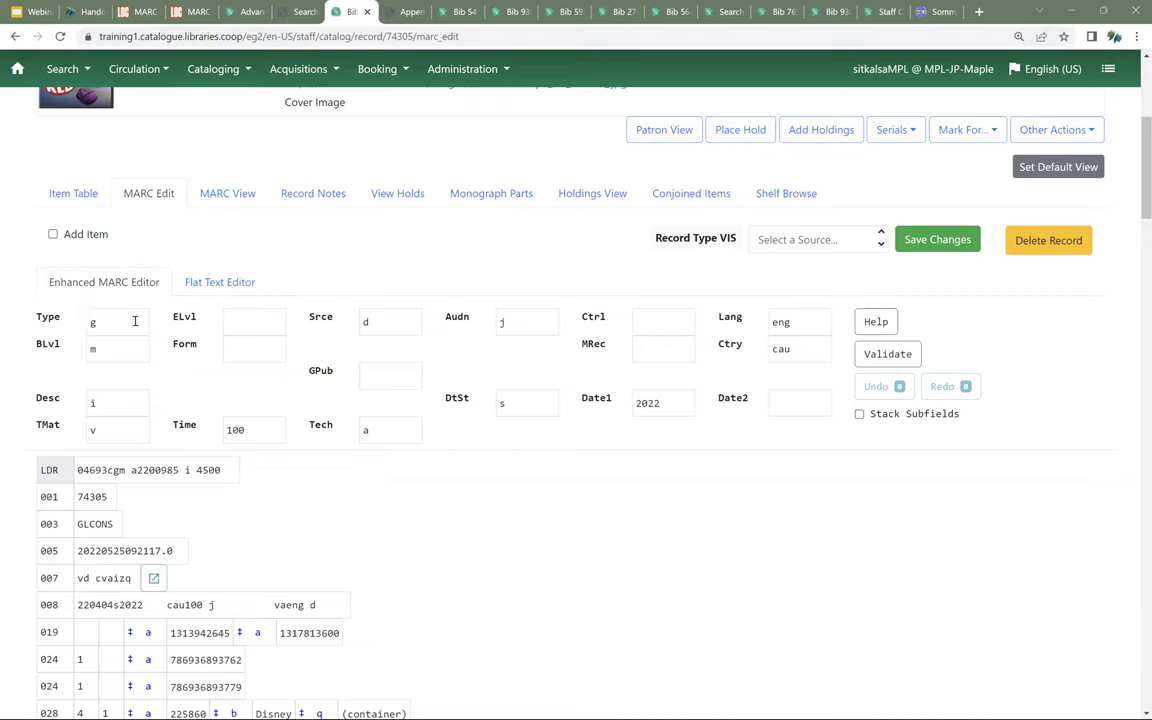
pyautogui.click(130, 319)
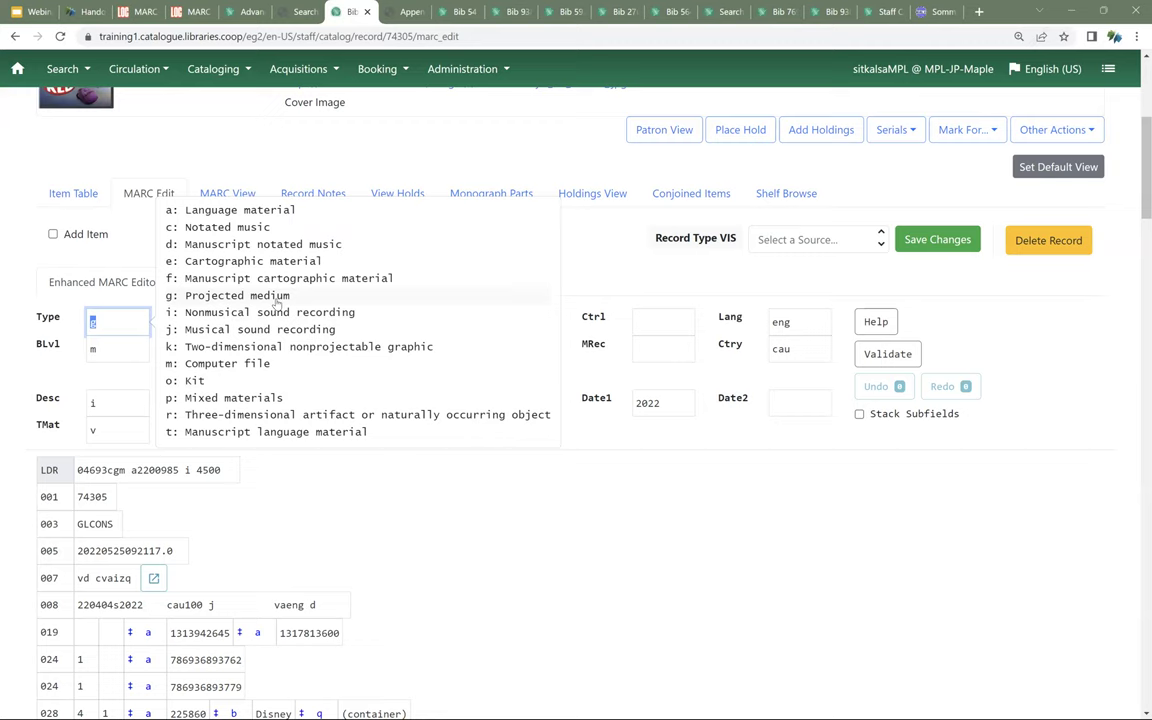
pyautogui.click(113, 429)
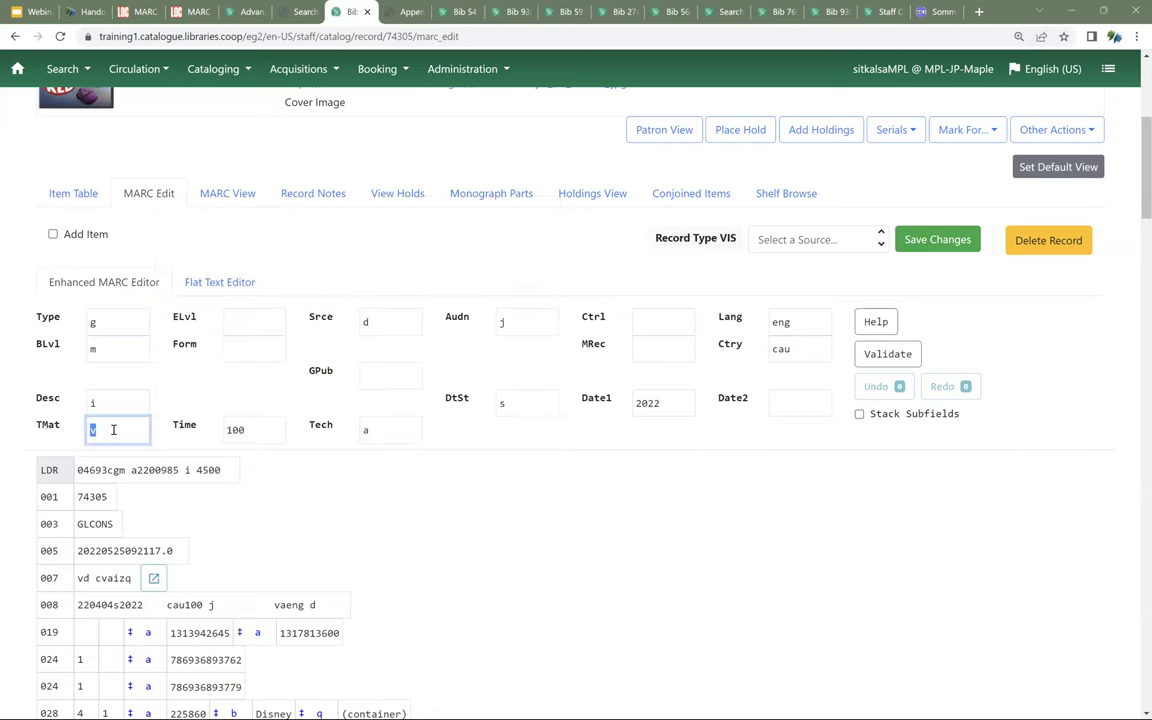
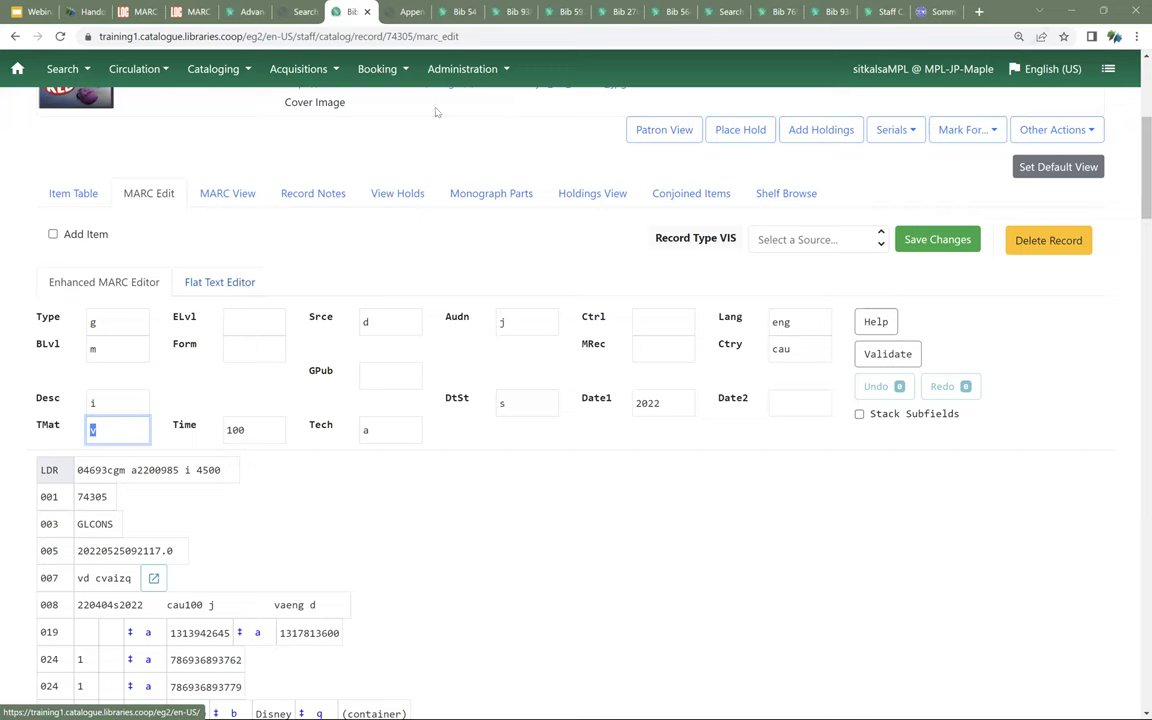
pyautogui.click(452, 467)
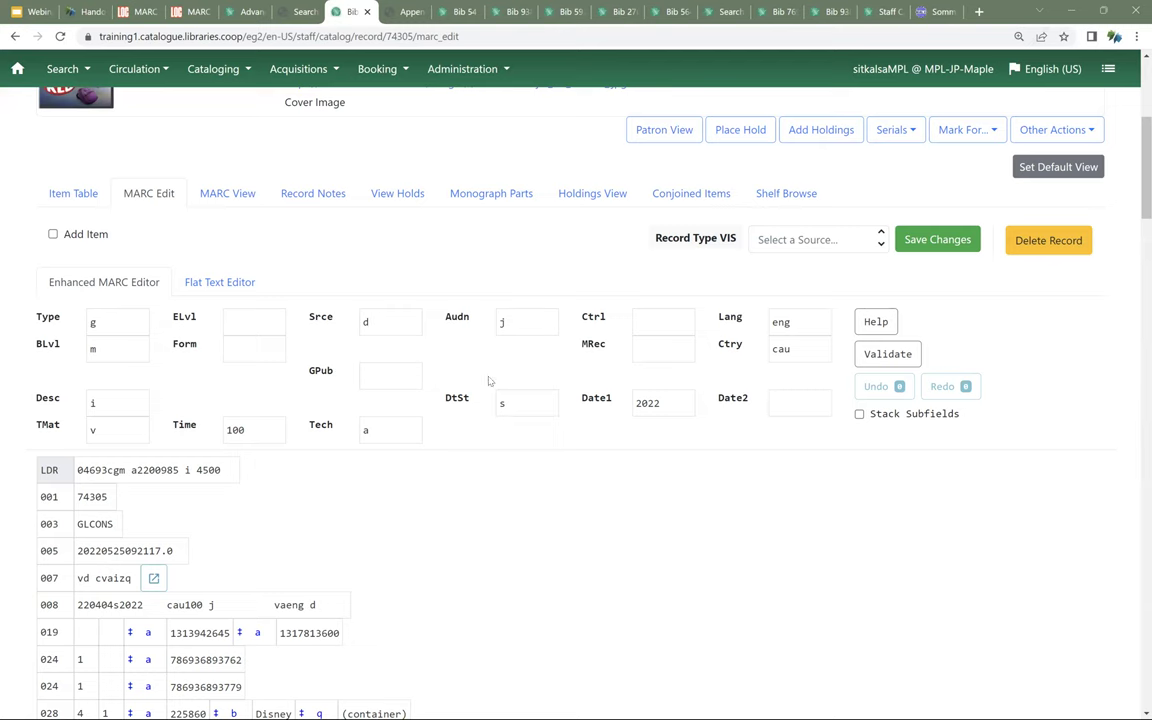
# Step: Open the Dolphins book record for MARC editing and view its fixed field grid
pyautogui.click(457, 13)
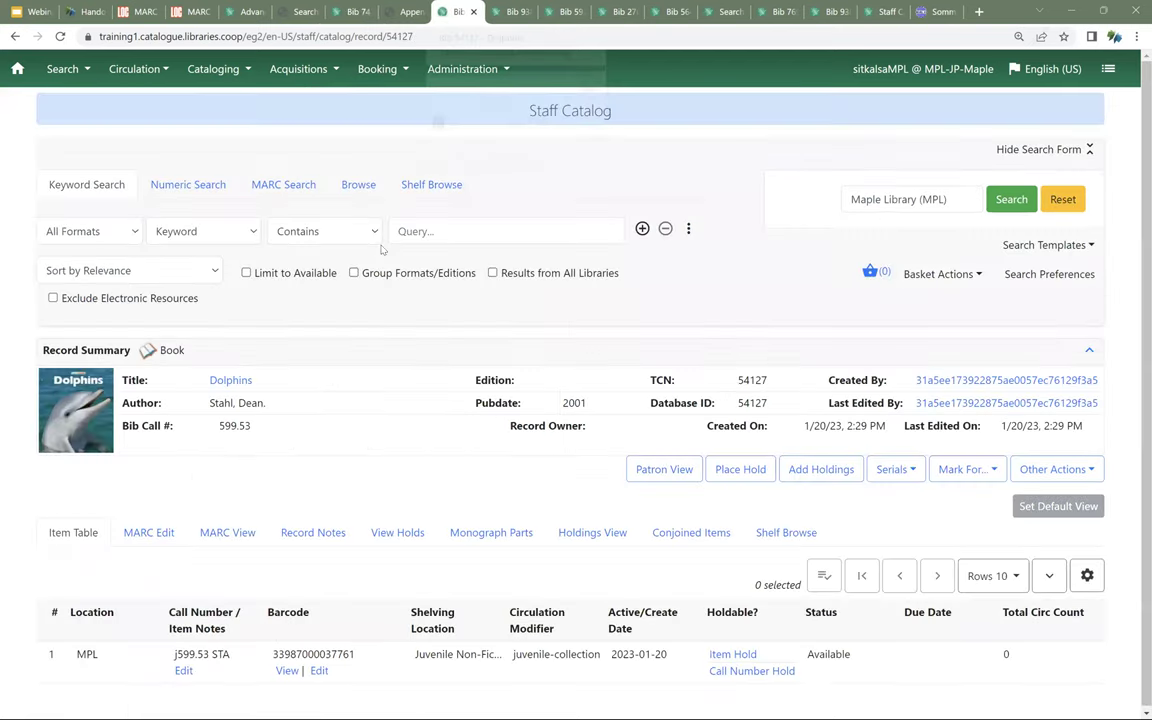
pyautogui.click(154, 532)
pyautogui.scroll(-3, 330, 460)
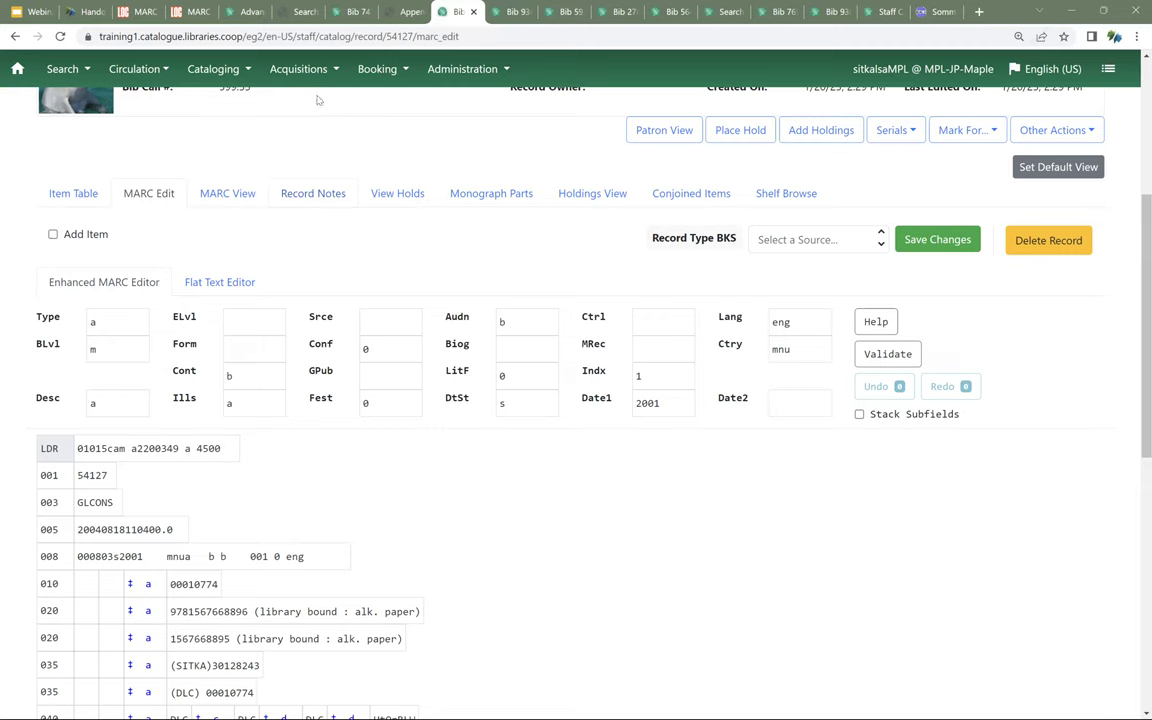
# Step: View the Turning red record's 007 field in the Physical Characteristics Wizard and close the wizard without applying changes
pyautogui.click(353, 12)
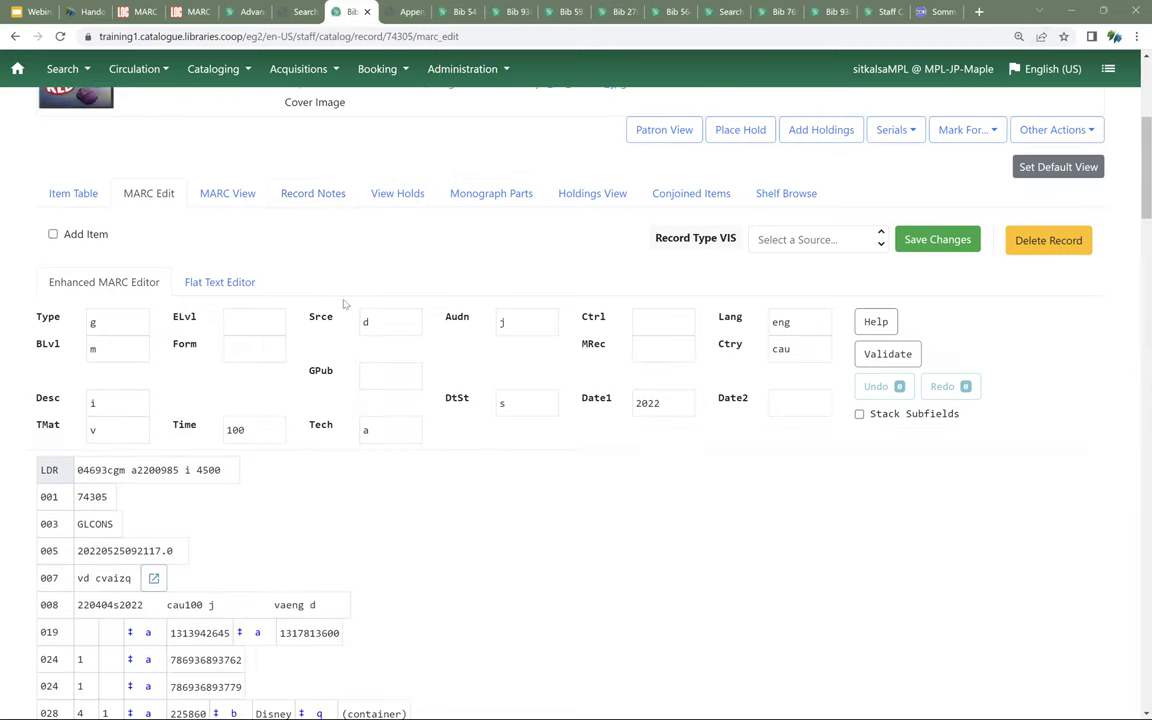
pyautogui.scroll(-1, 339, 437)
pyautogui.scroll(-1, 339, 437)
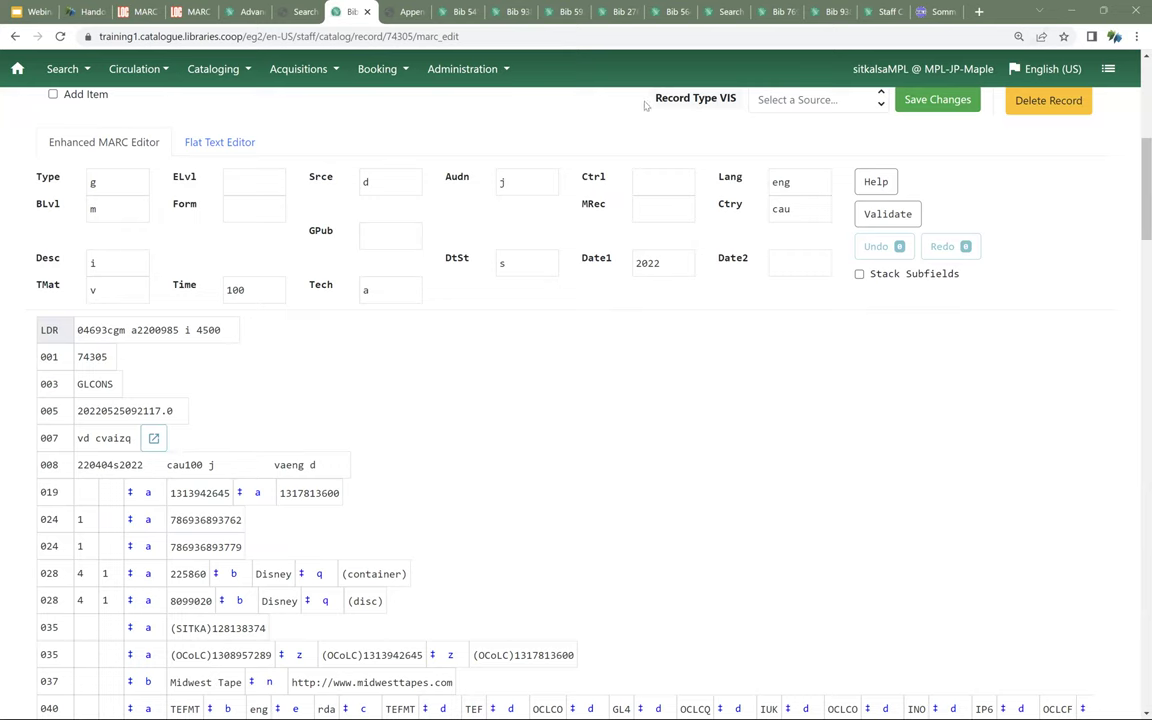
pyautogui.click(155, 440)
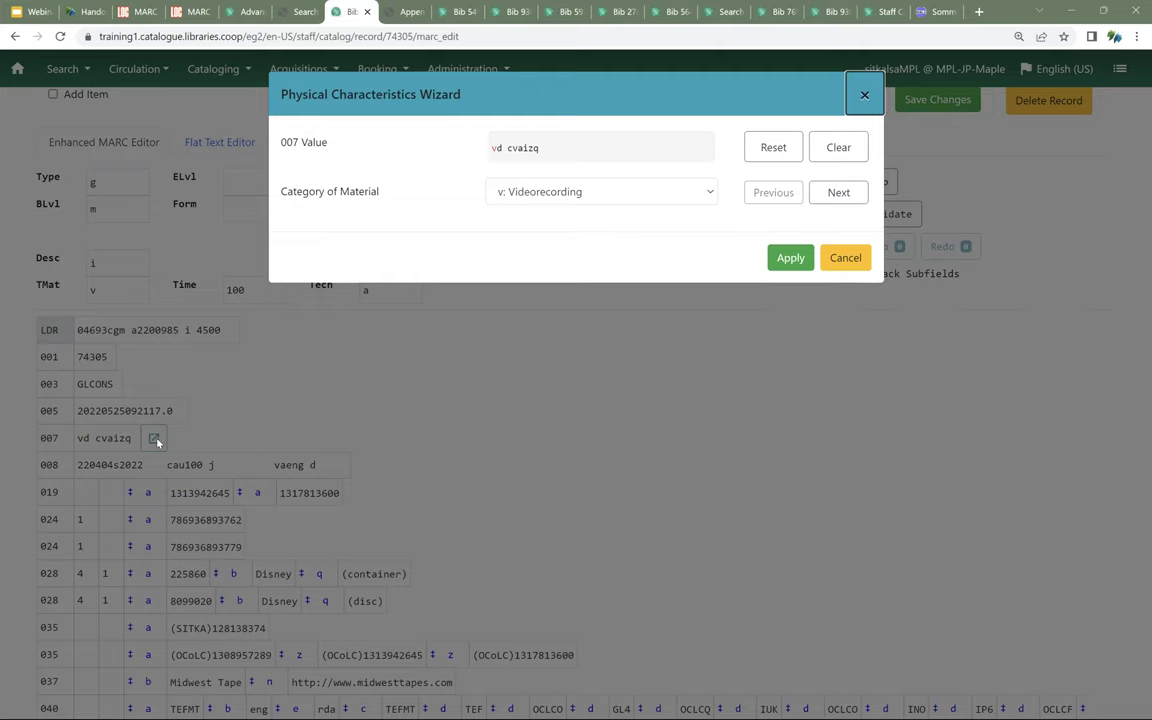
pyautogui.click(850, 259)
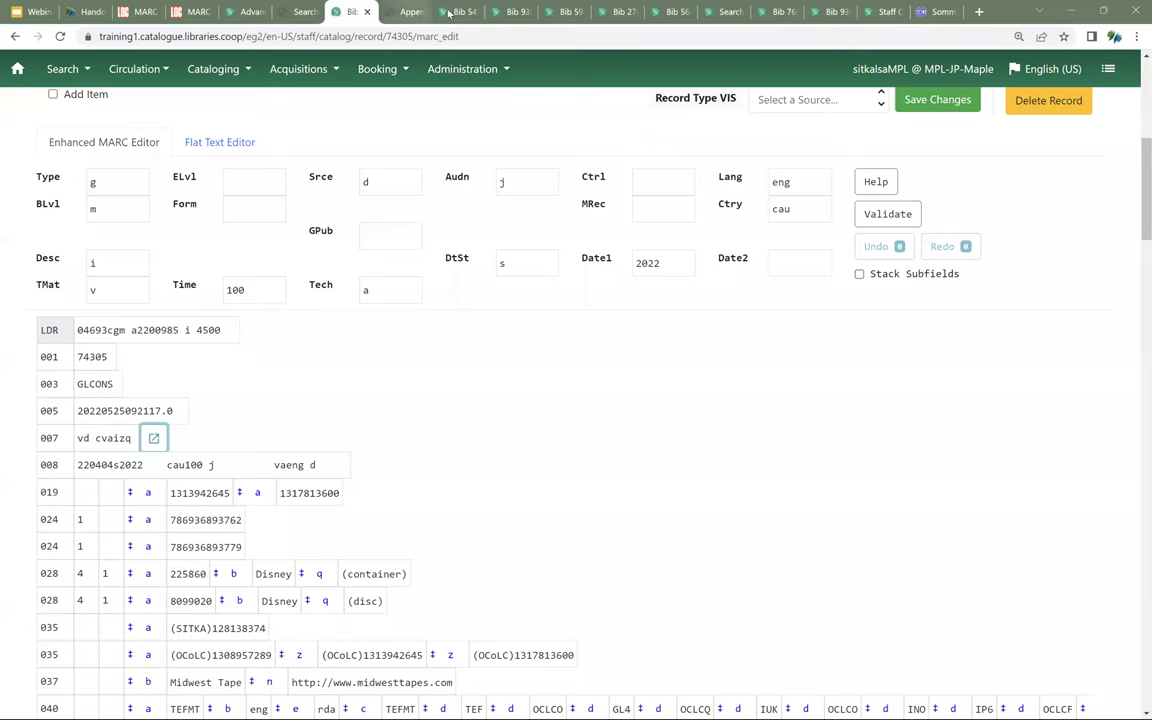
# Step: Open the Jurassic Park record for MARC editing and compare its fixed fields and format icon with its title, physical description and notes
pyautogui.click(508, 13)
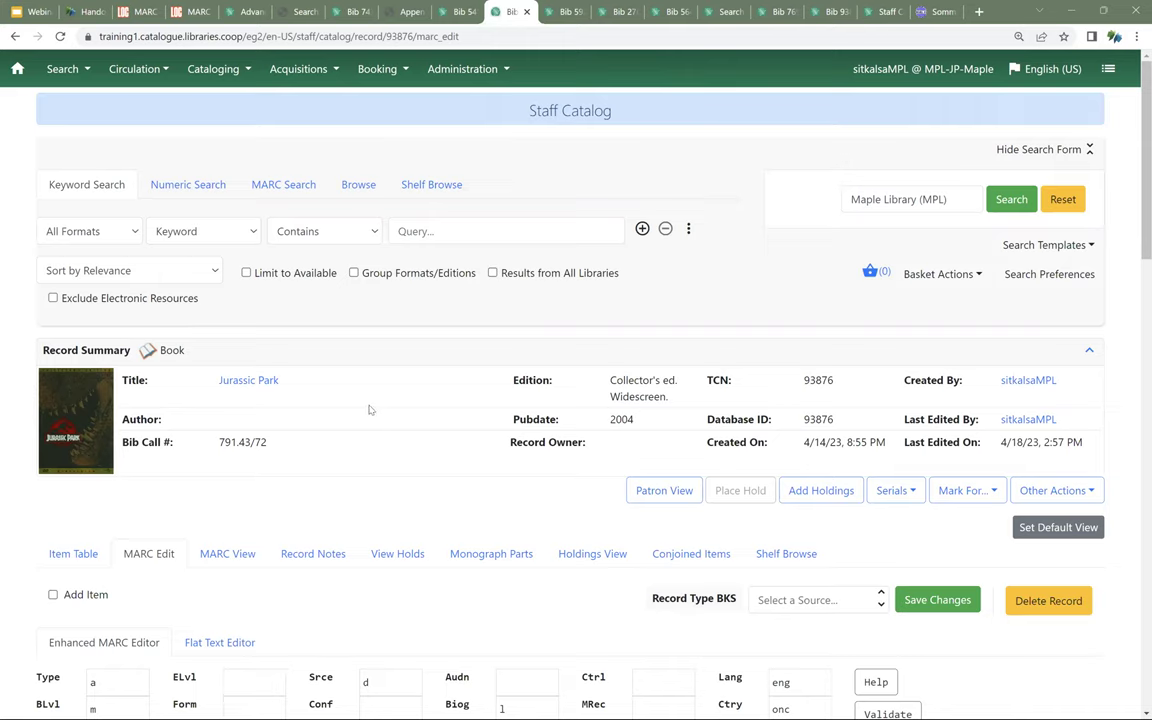
pyautogui.scroll(-3, 370, 406)
pyautogui.scroll(-5, 376, 406)
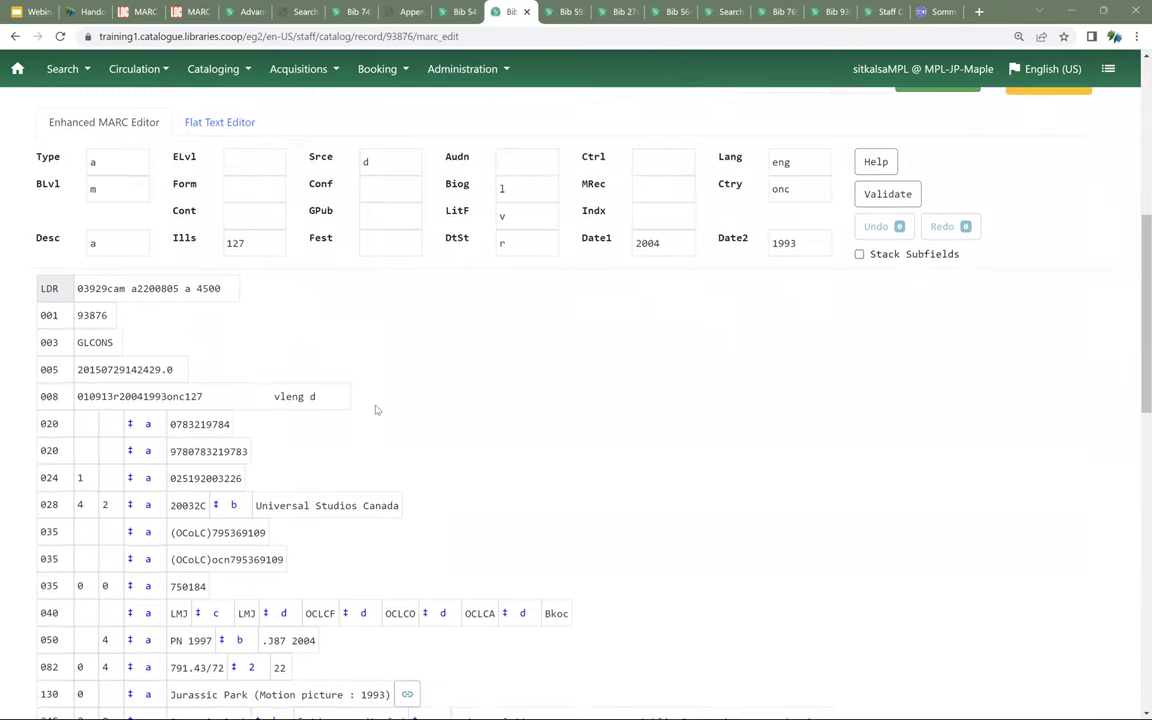
pyautogui.scroll(-1, 376, 404)
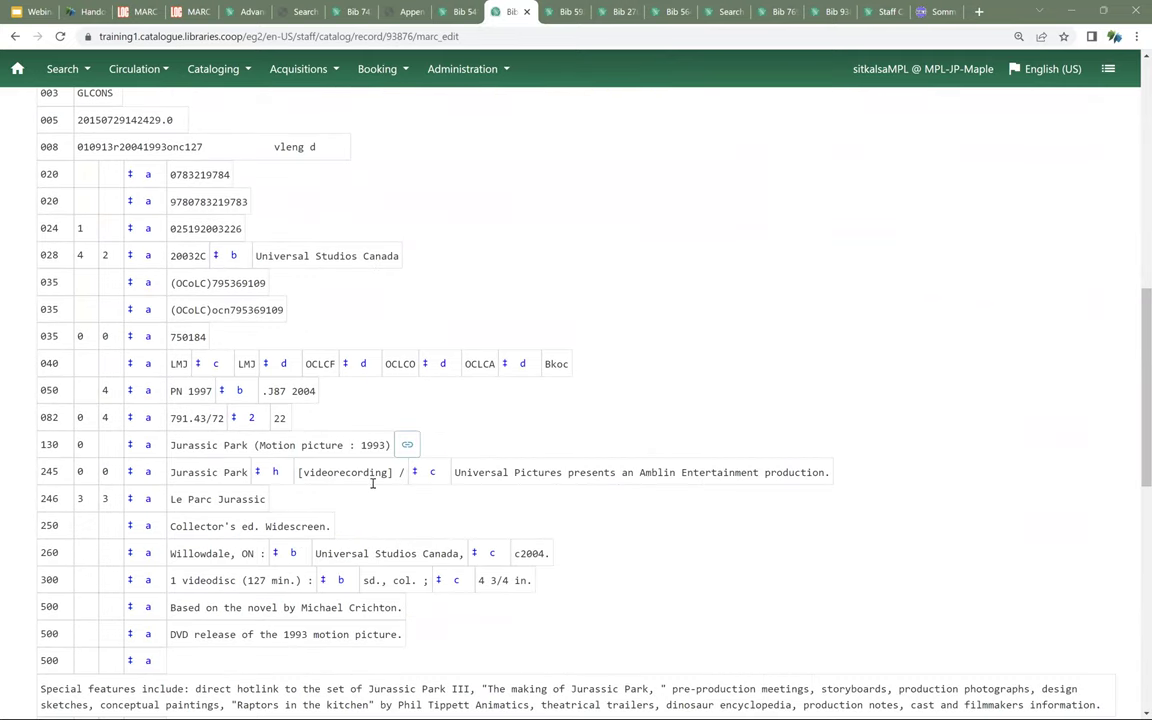
pyautogui.scroll(-1, 372, 484)
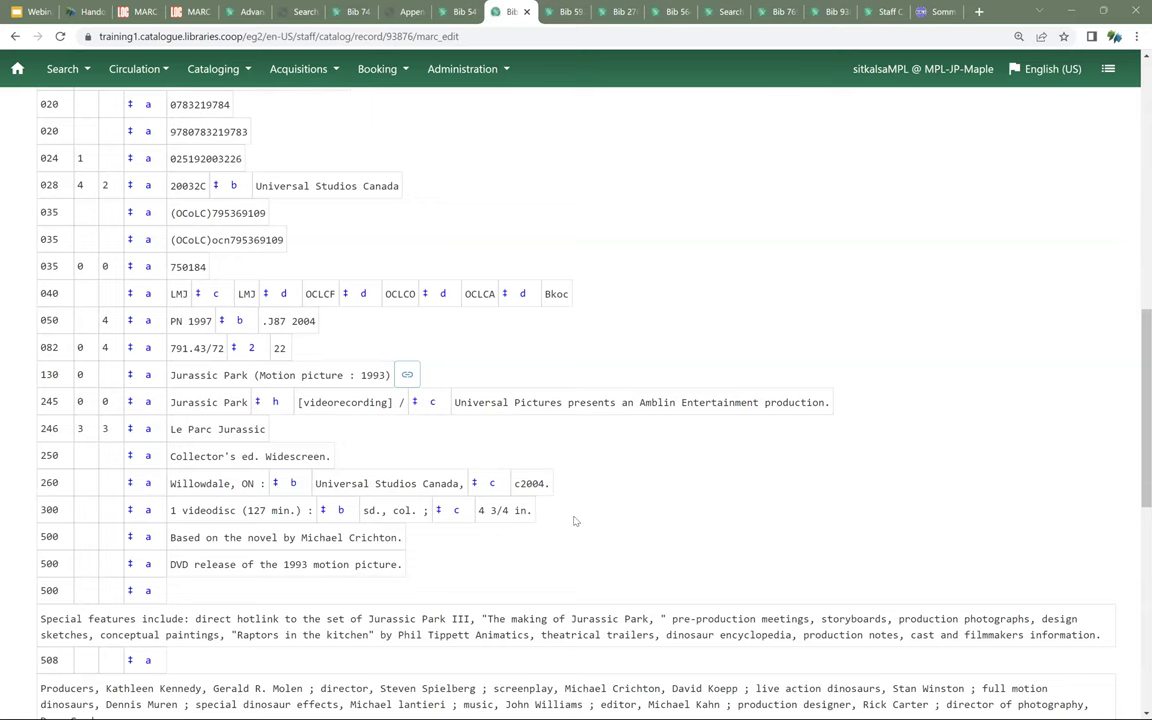
pyautogui.scroll(8, 575, 520)
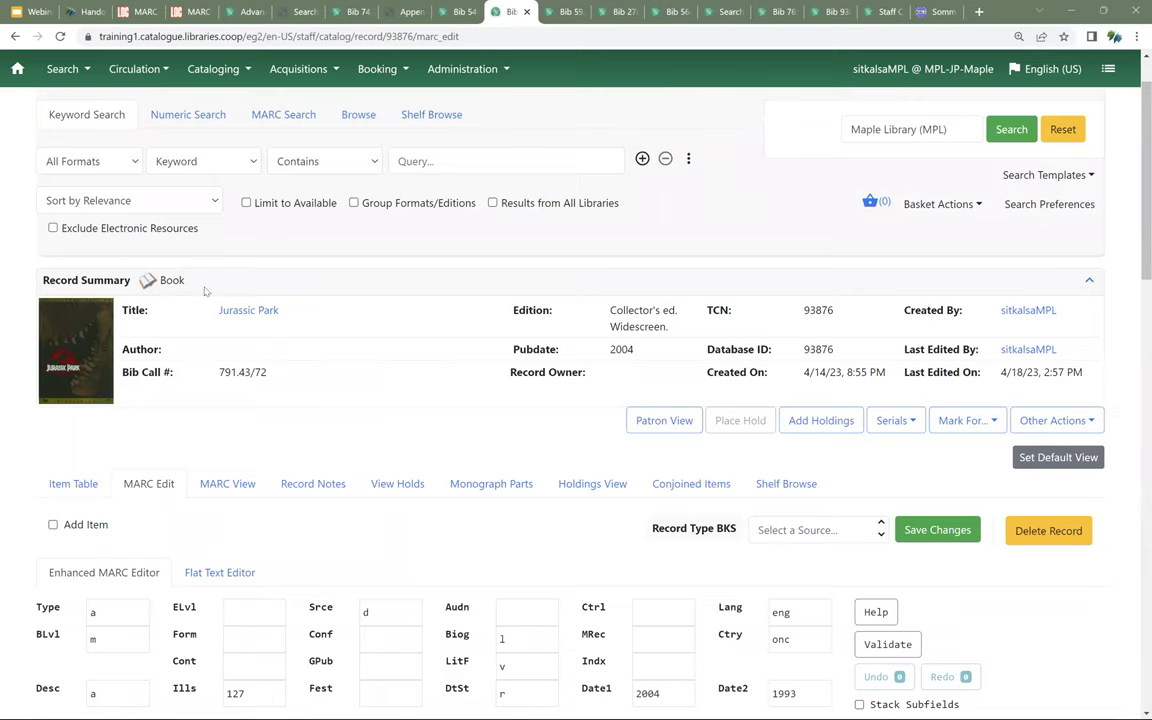
# Step: Change the Jurassic Park record's Type code in the fixed field grid to g: Projected medium
pyautogui.scroll(-2, 320, 317)
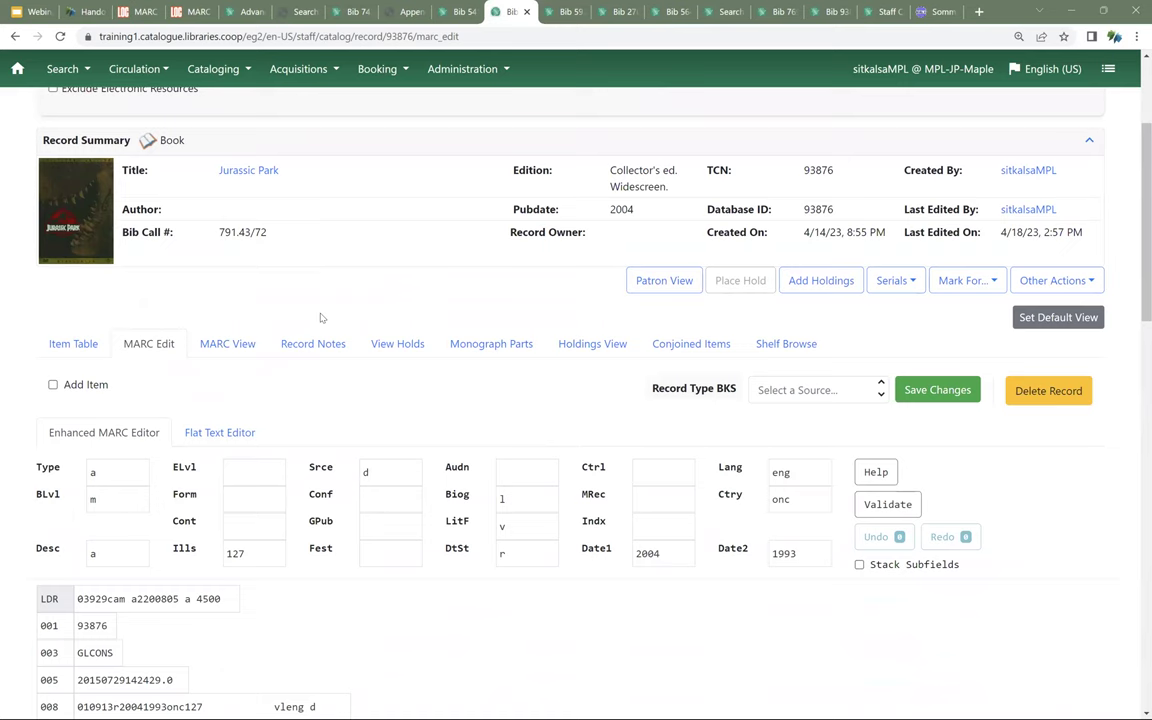
pyautogui.scroll(-3, 320, 317)
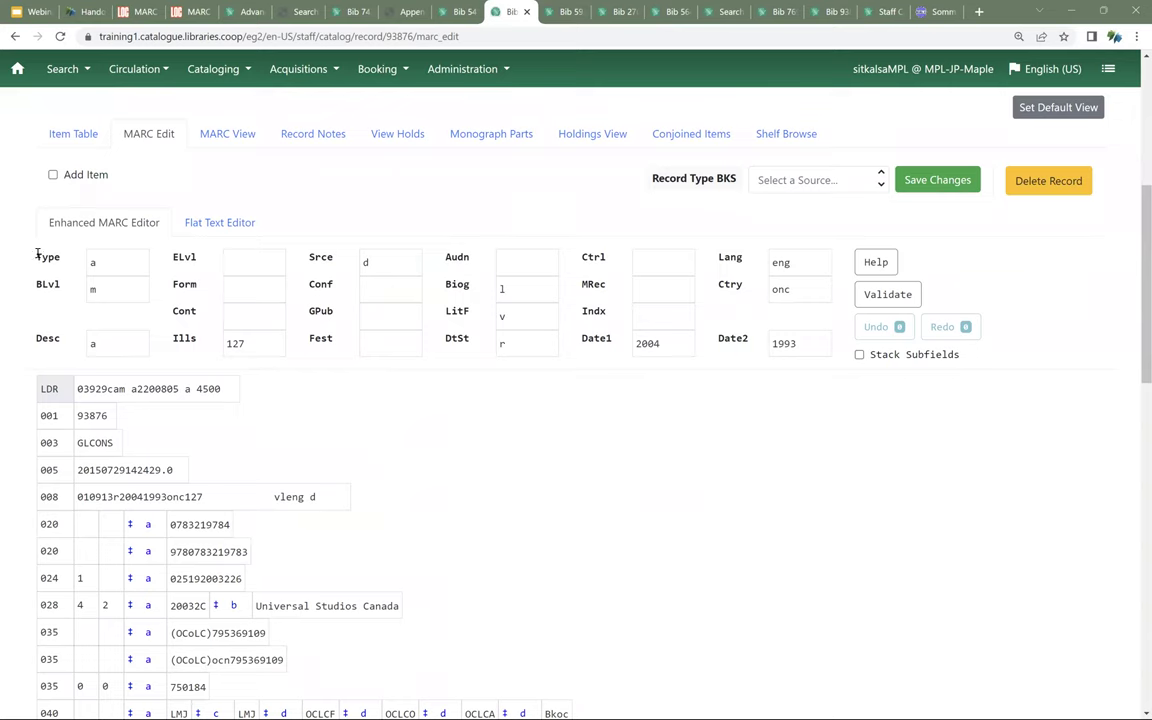
pyautogui.click(114, 260)
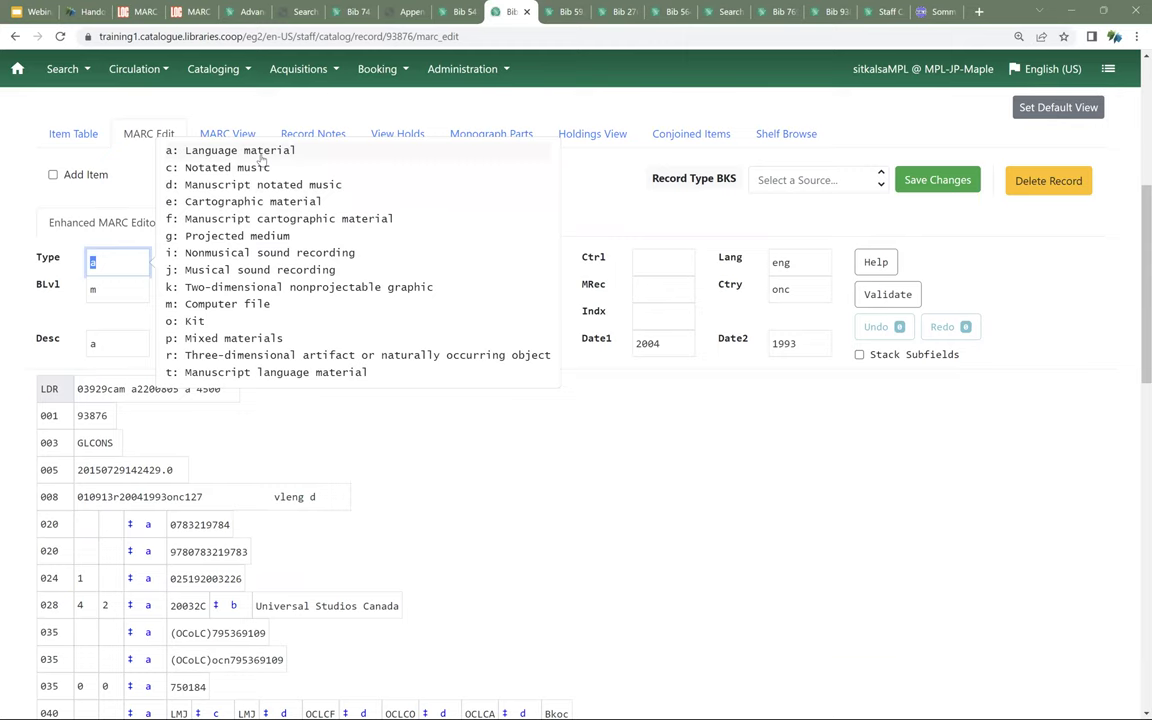
pyautogui.click(221, 238)
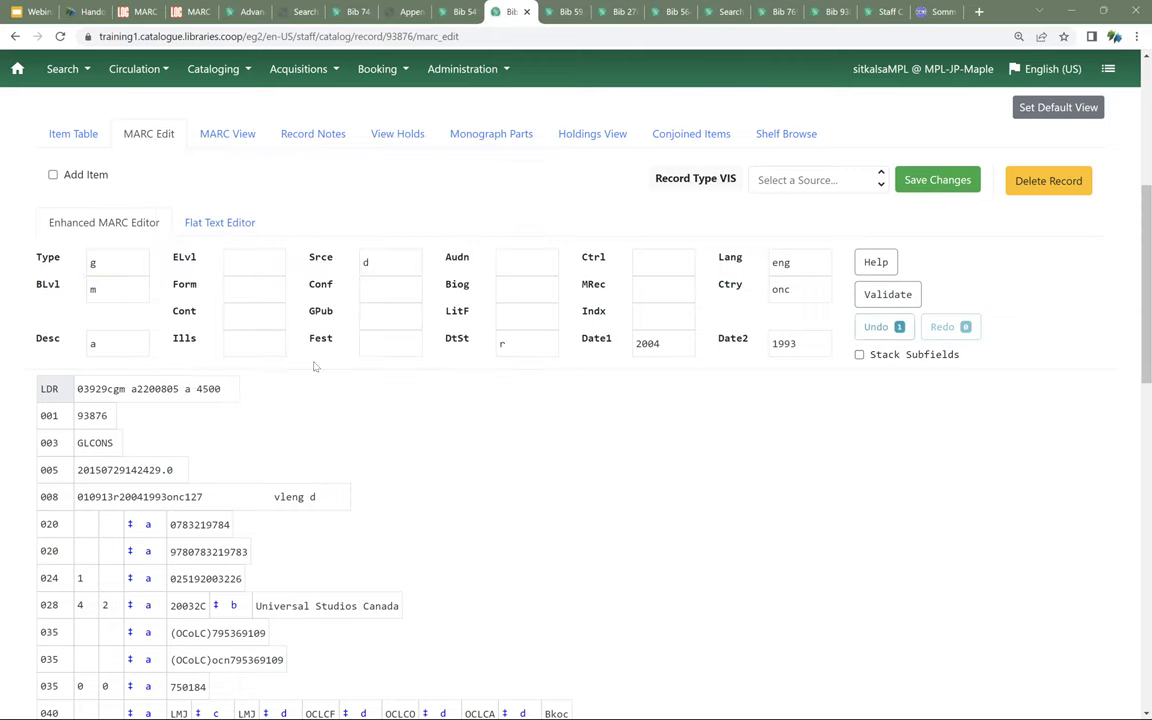
# Step: Add a 007 field to the Jurassic Park record from its 008 field
pyautogui.scroll(-1, 435, 434)
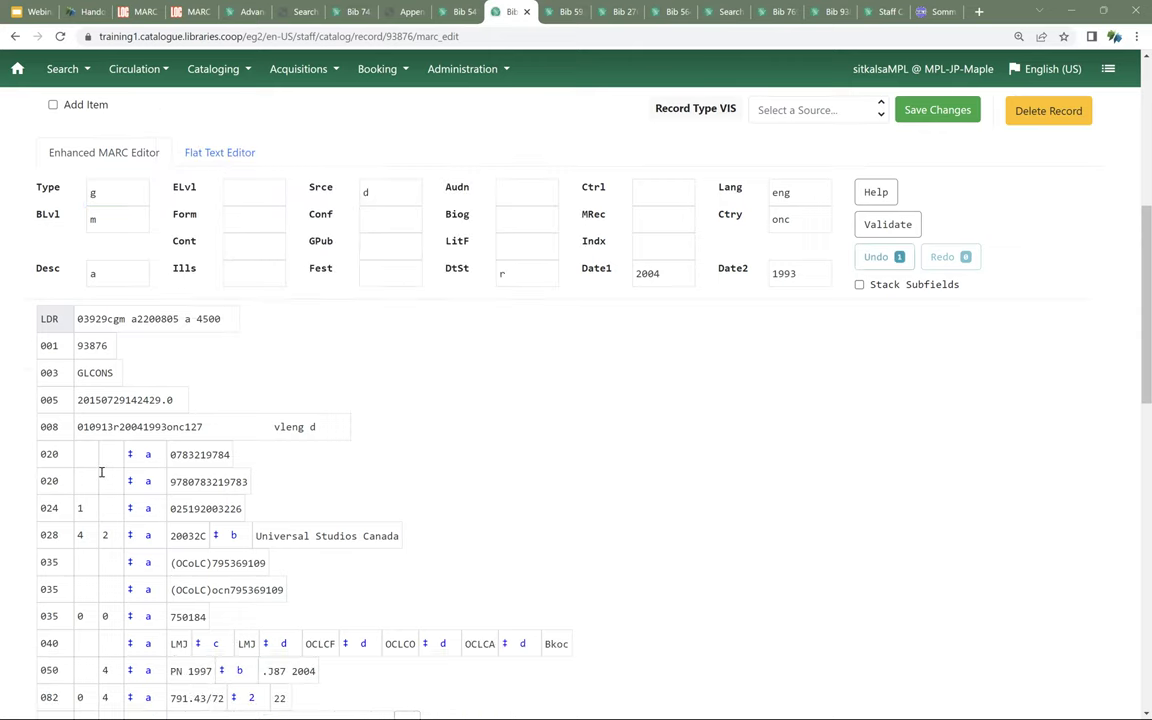
pyautogui.doubleClick(64, 427)
pyautogui.rightClick(57, 427)
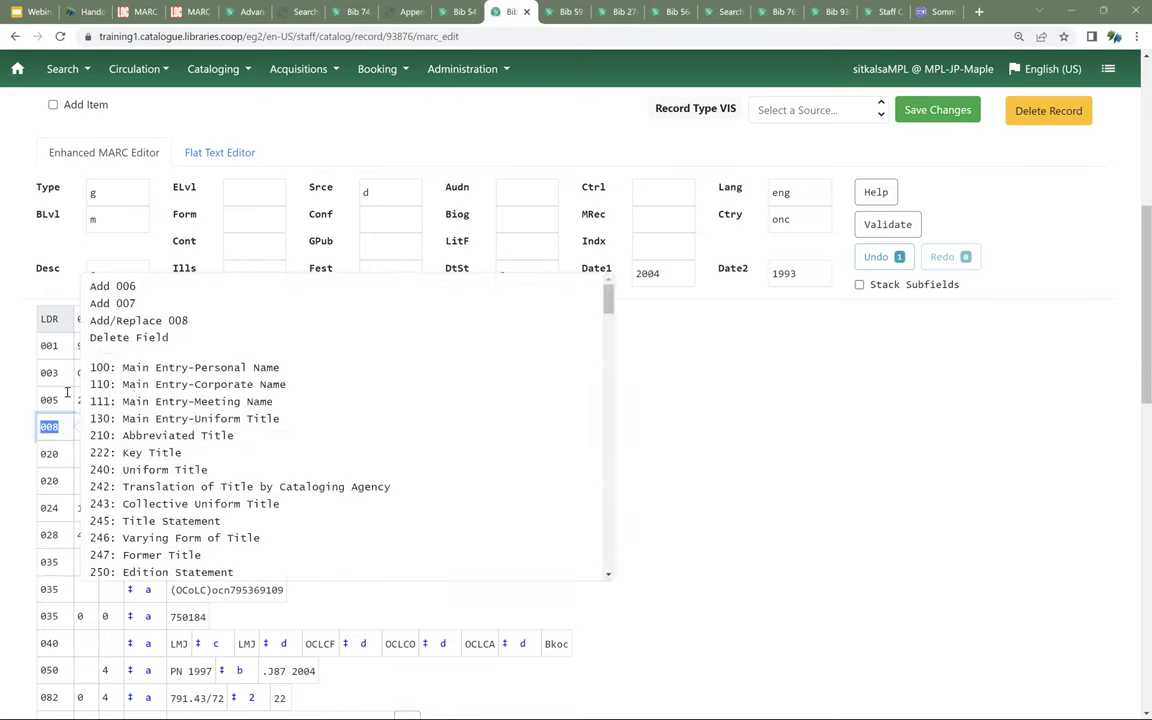
pyautogui.click(133, 304)
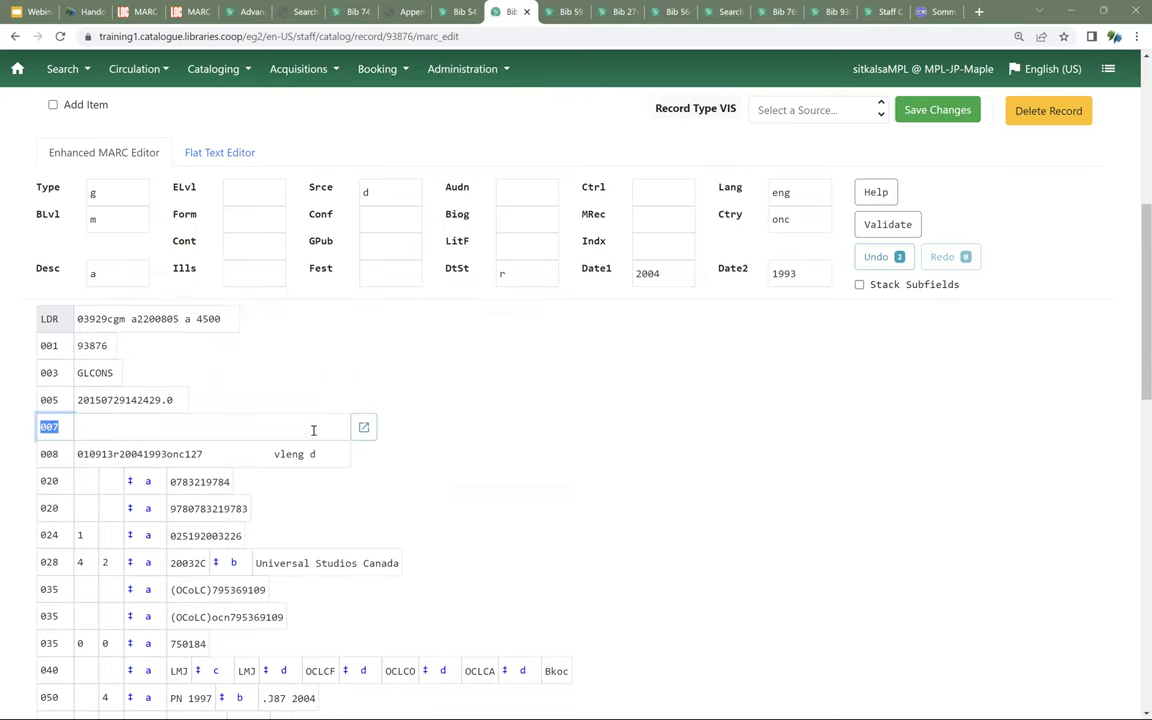
# Step: Start the Physical Characteristics Wizard for the new 007, setting Category of Material to v: Videorecording and SMD to d: Videodisc
pyautogui.click(364, 428)
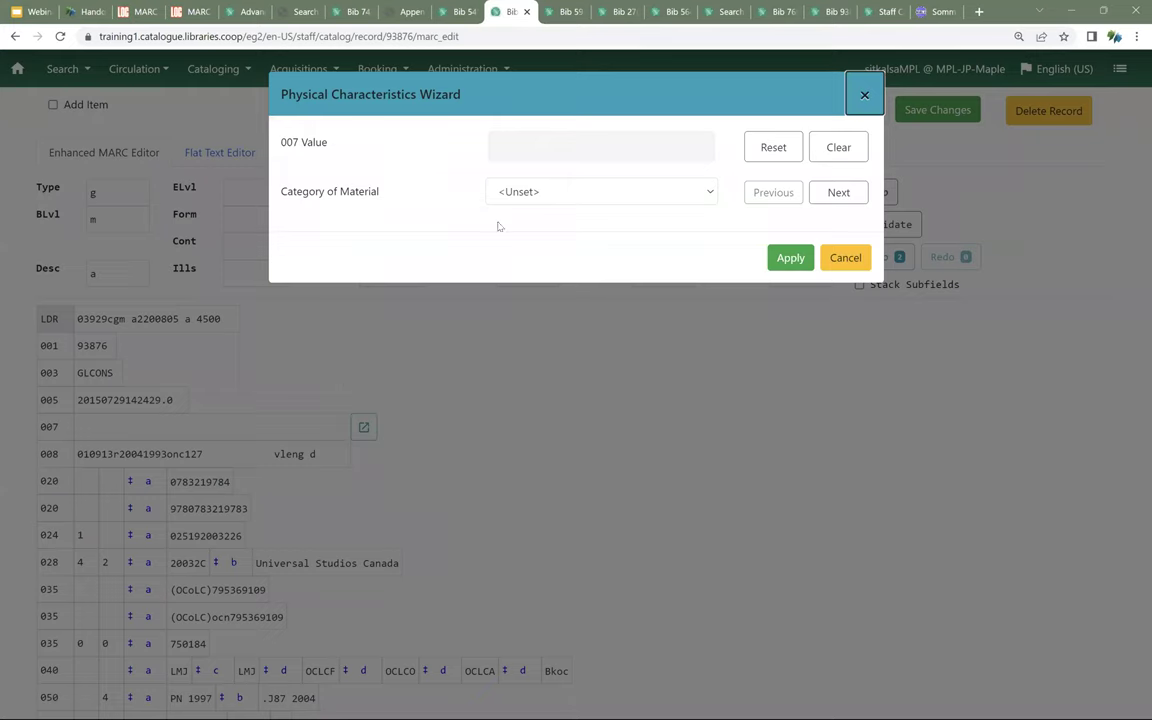
pyautogui.click(710, 195)
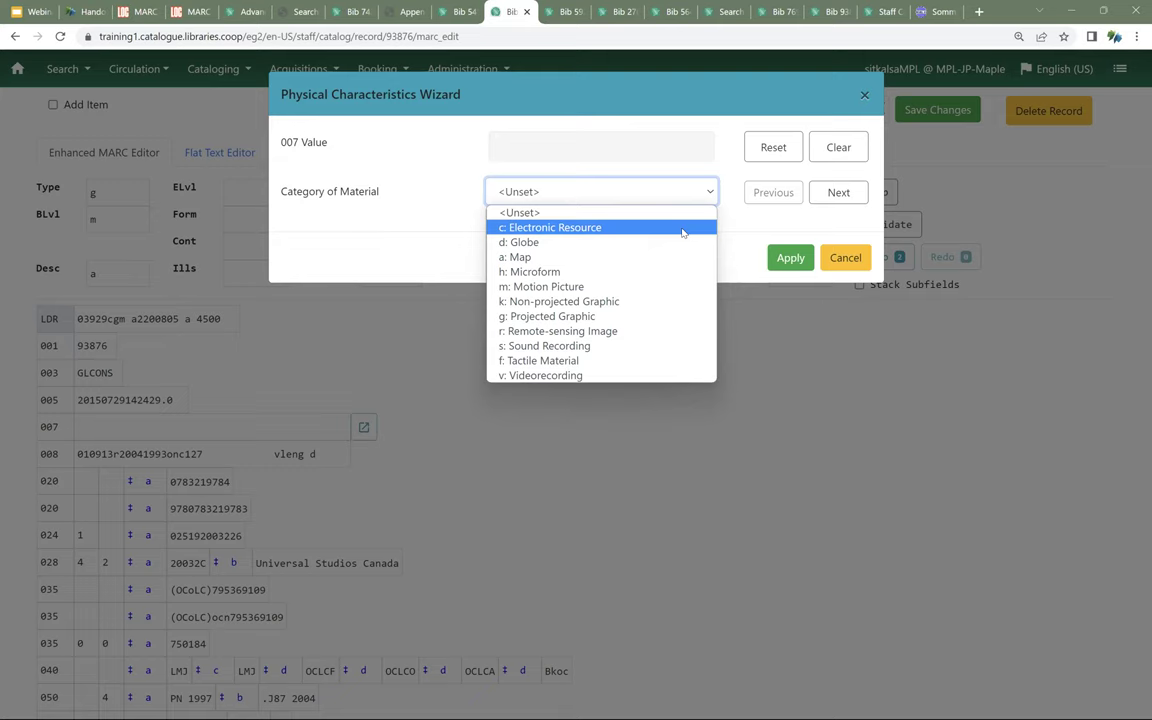
pyautogui.click(553, 376)
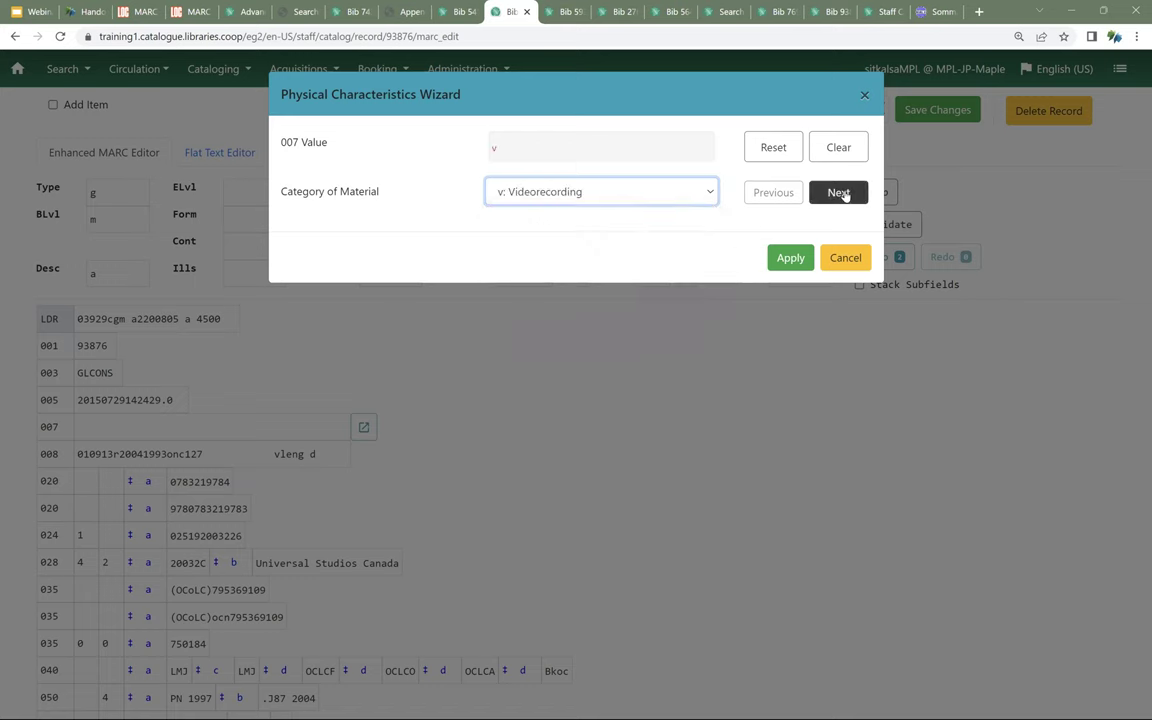
pyautogui.click(845, 194)
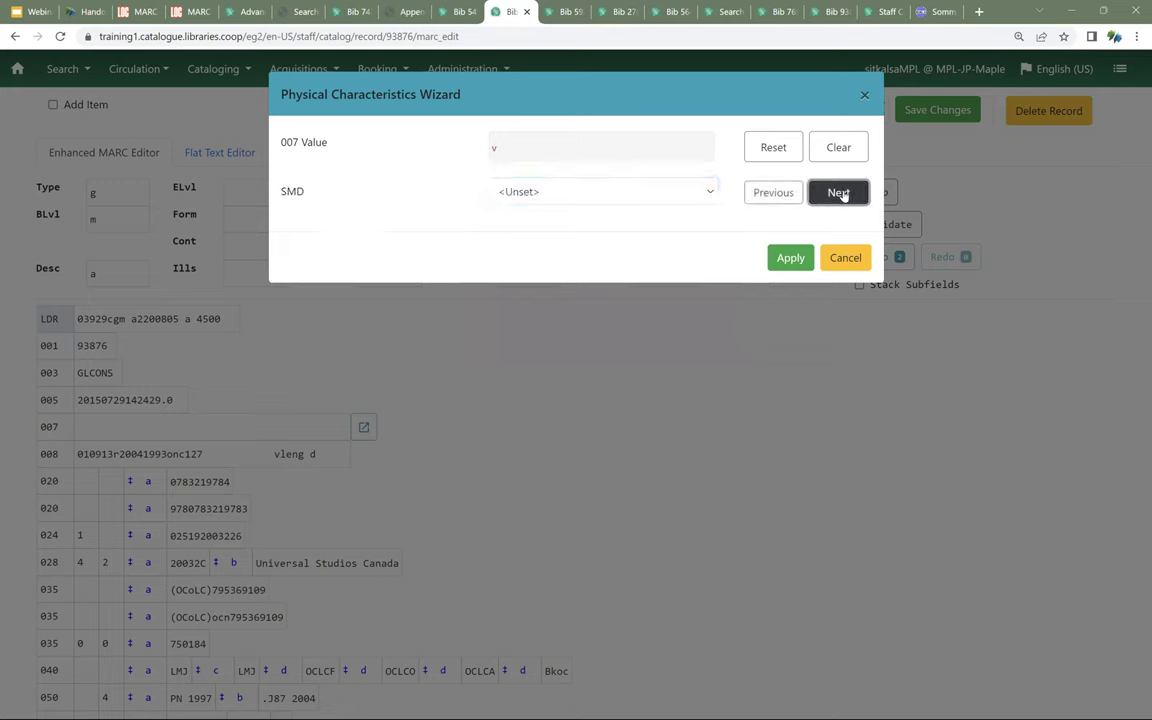
pyautogui.click(595, 196)
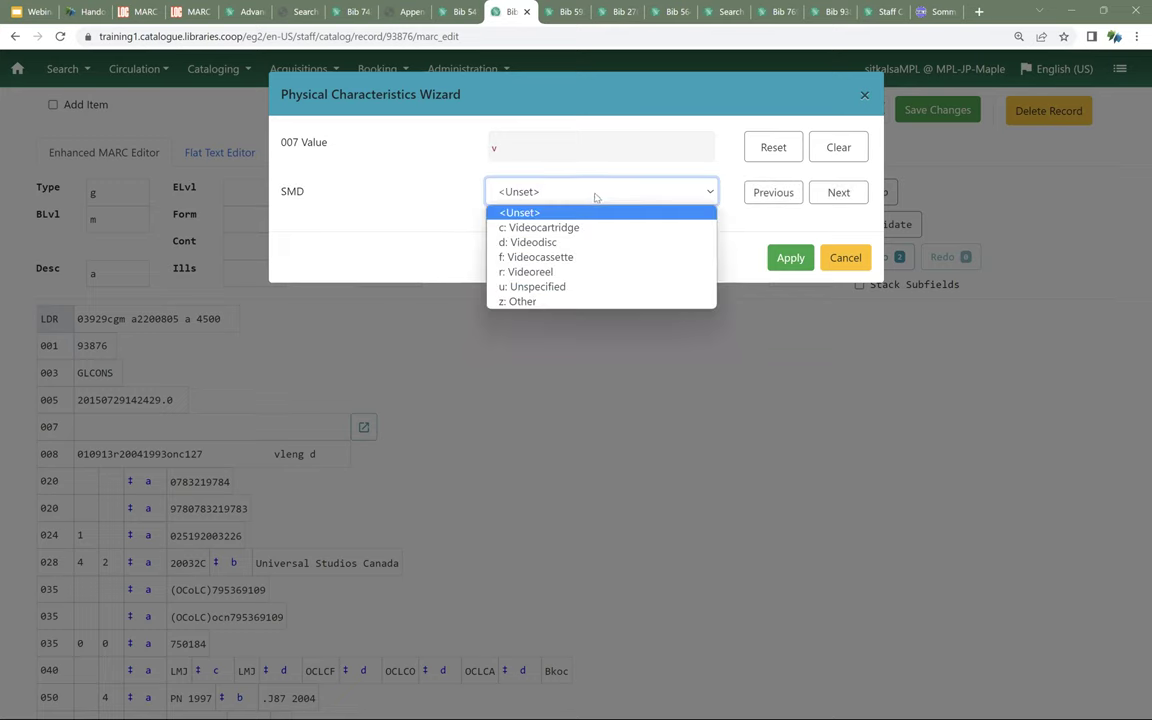
pyautogui.click(549, 244)
# Step: Set the 007's Color to c: Multicolored and its Videorecording format to v: DVD
pyautogui.click(838, 192)
pyautogui.click(603, 195)
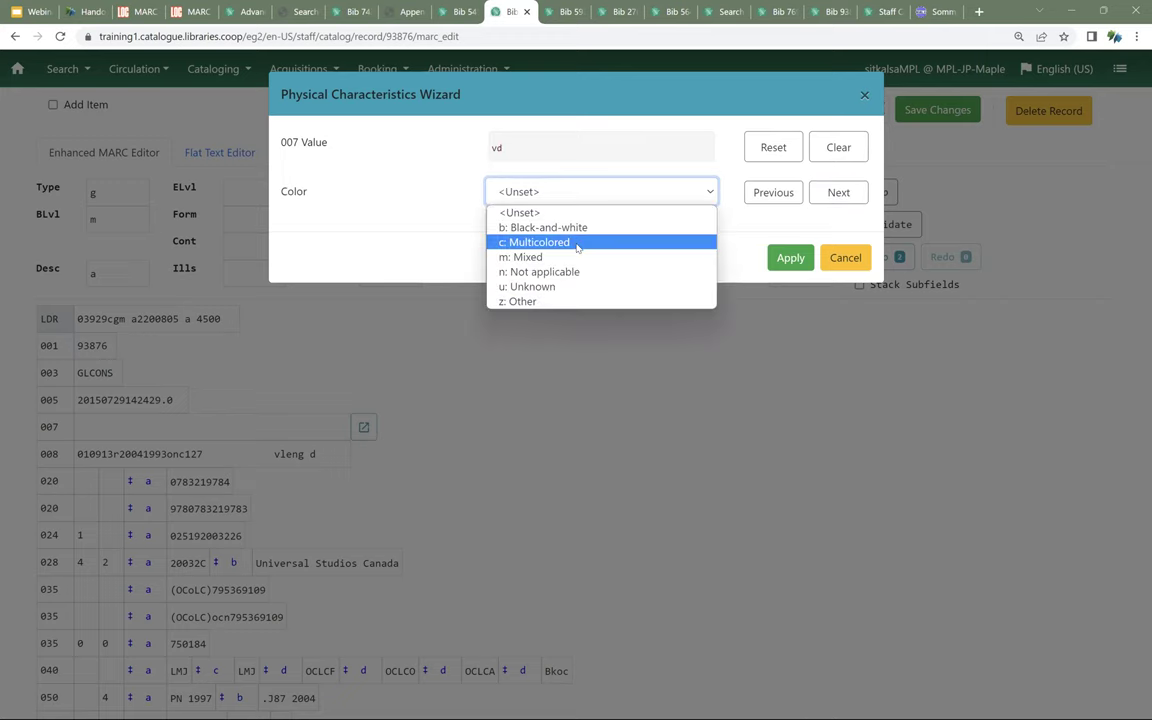
pyautogui.click(577, 244)
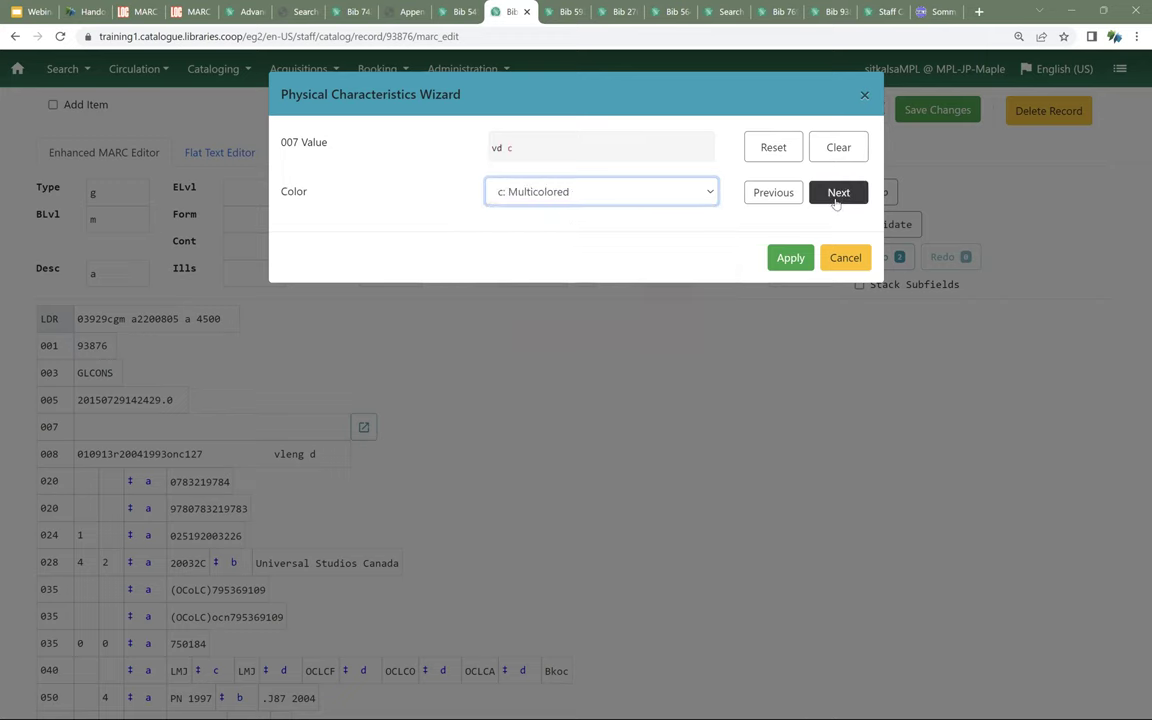
pyautogui.click(838, 195)
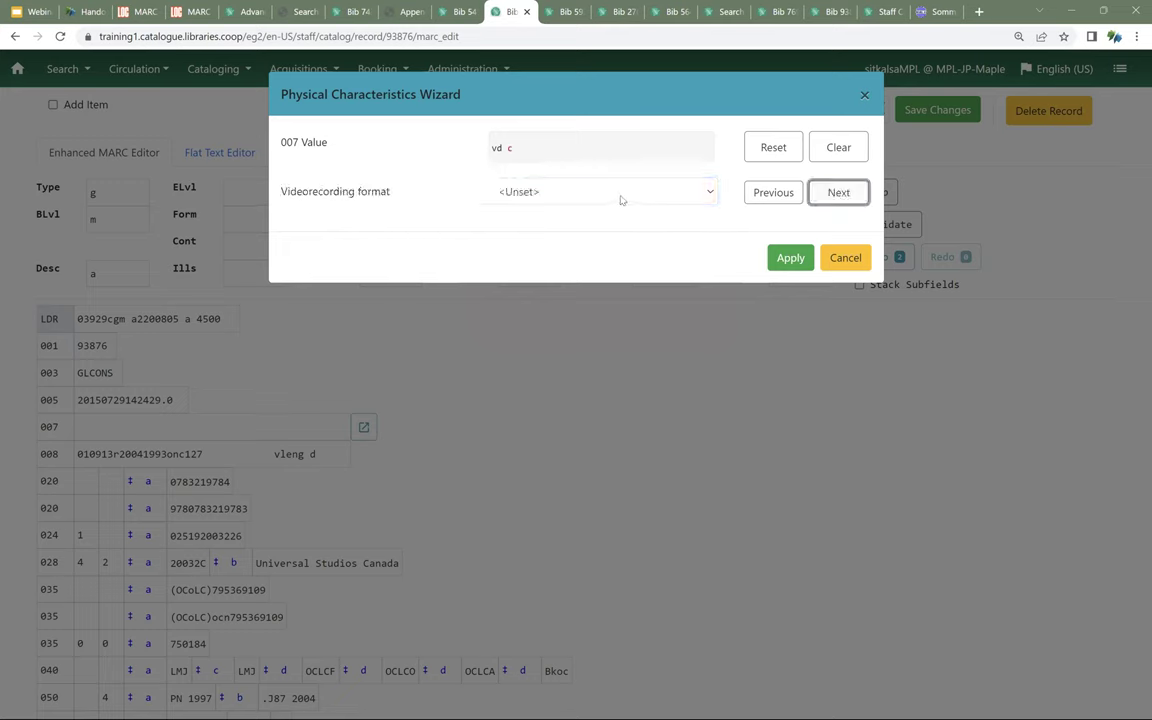
pyautogui.click(625, 198)
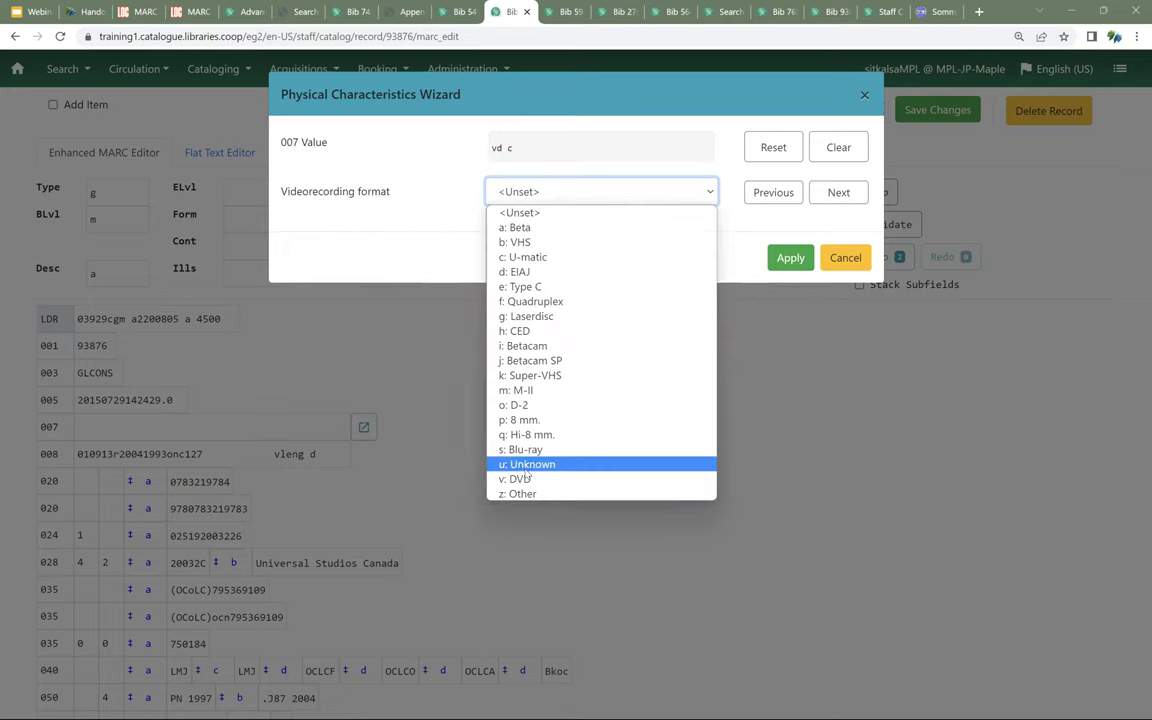
pyautogui.click(520, 479)
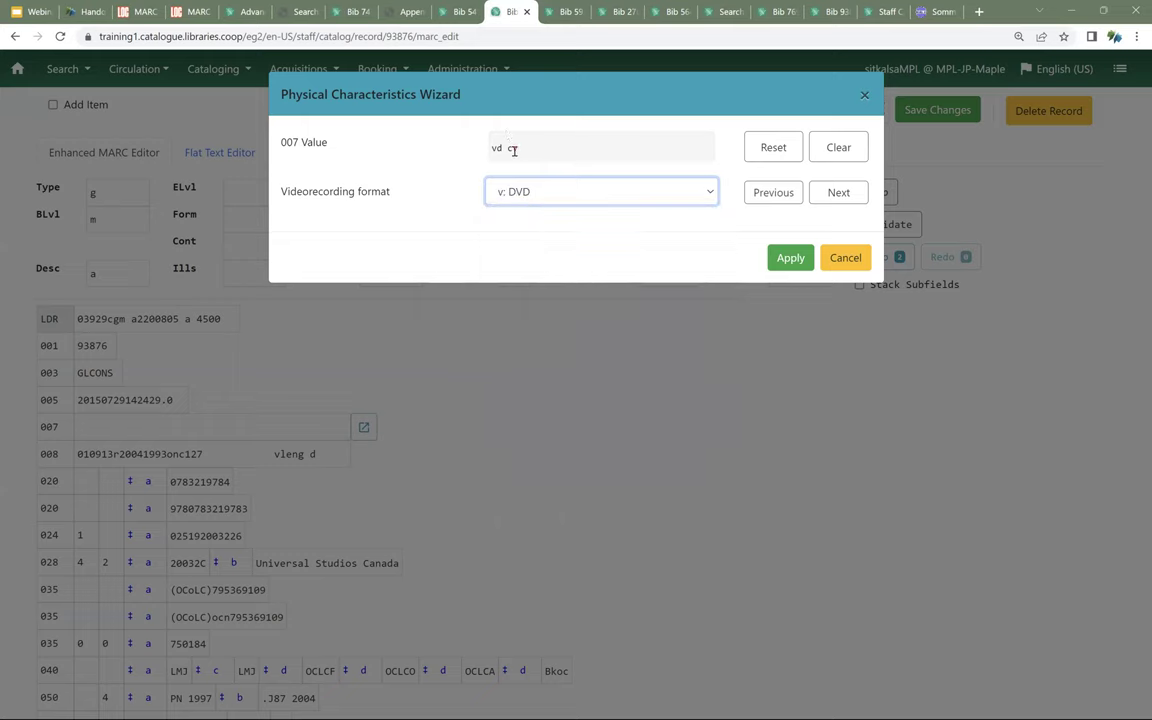
# Step: Set the 007's sound location to a: Sound on medium and Medium for sound to i: Videodisc
pyautogui.click(839, 193)
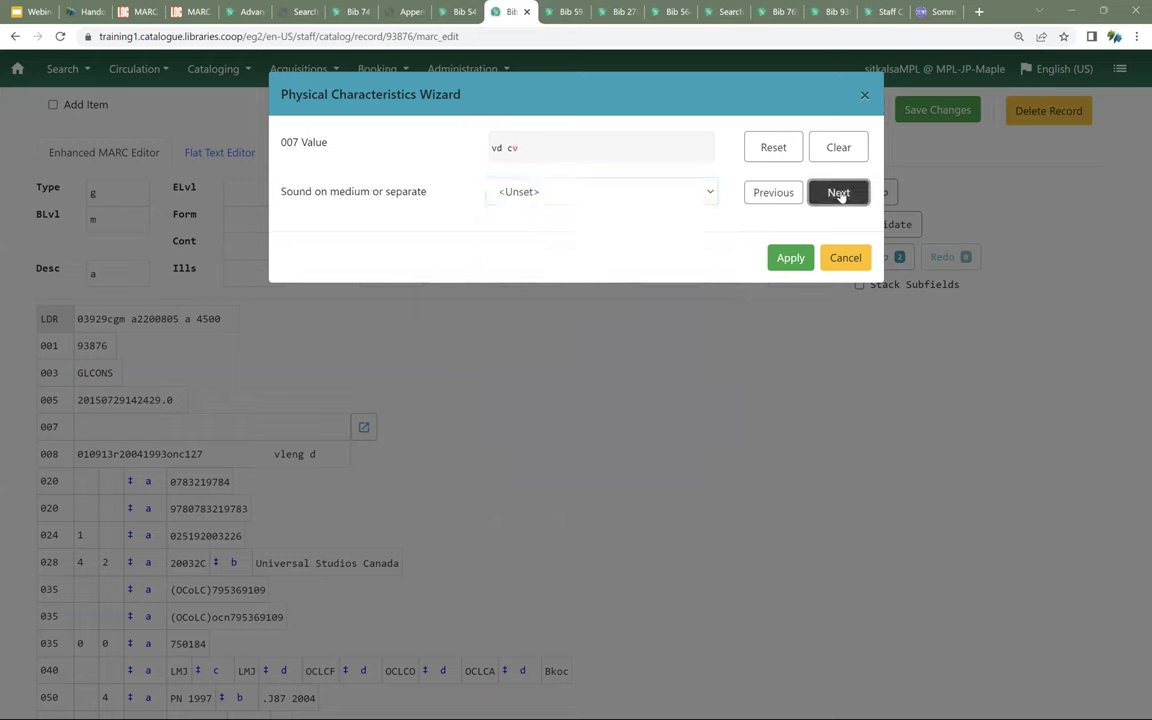
pyautogui.click(640, 192)
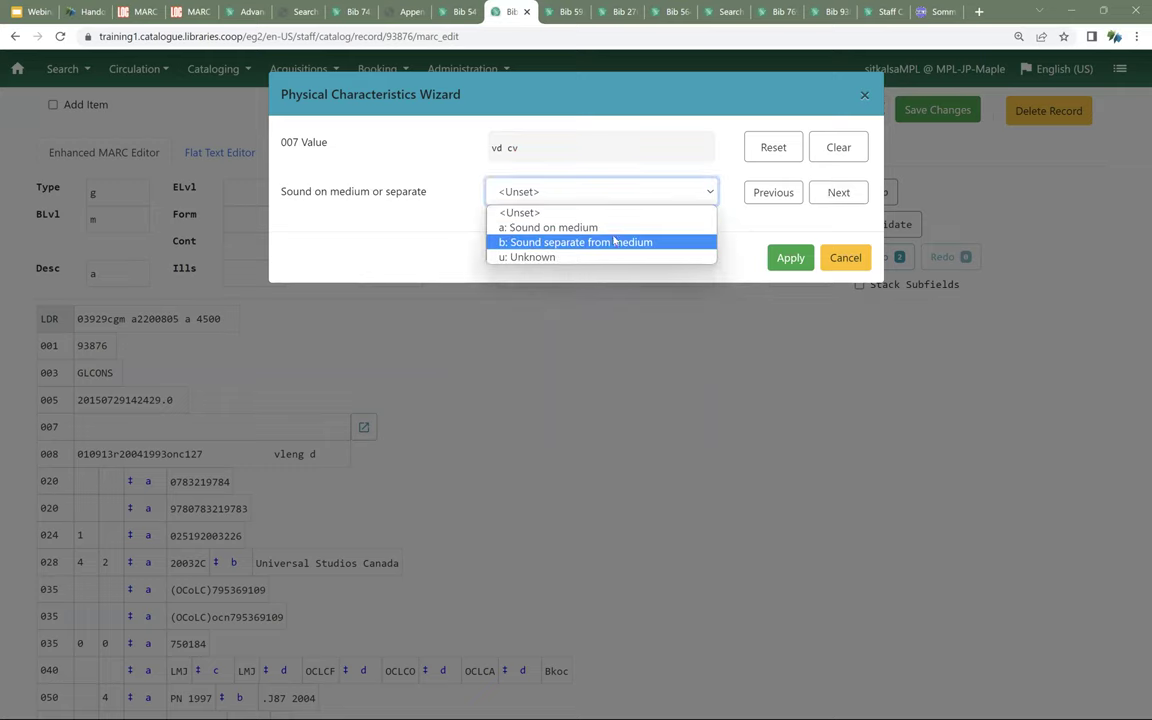
pyautogui.click(614, 228)
pyautogui.click(840, 192)
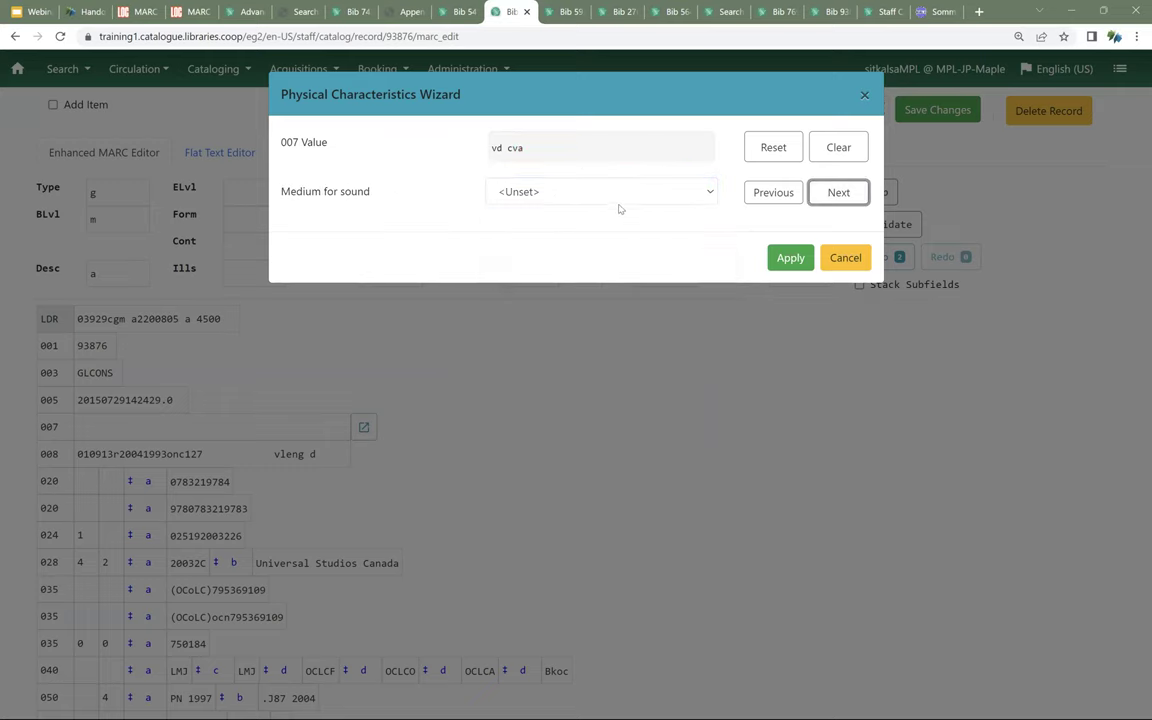
pyautogui.click(617, 192)
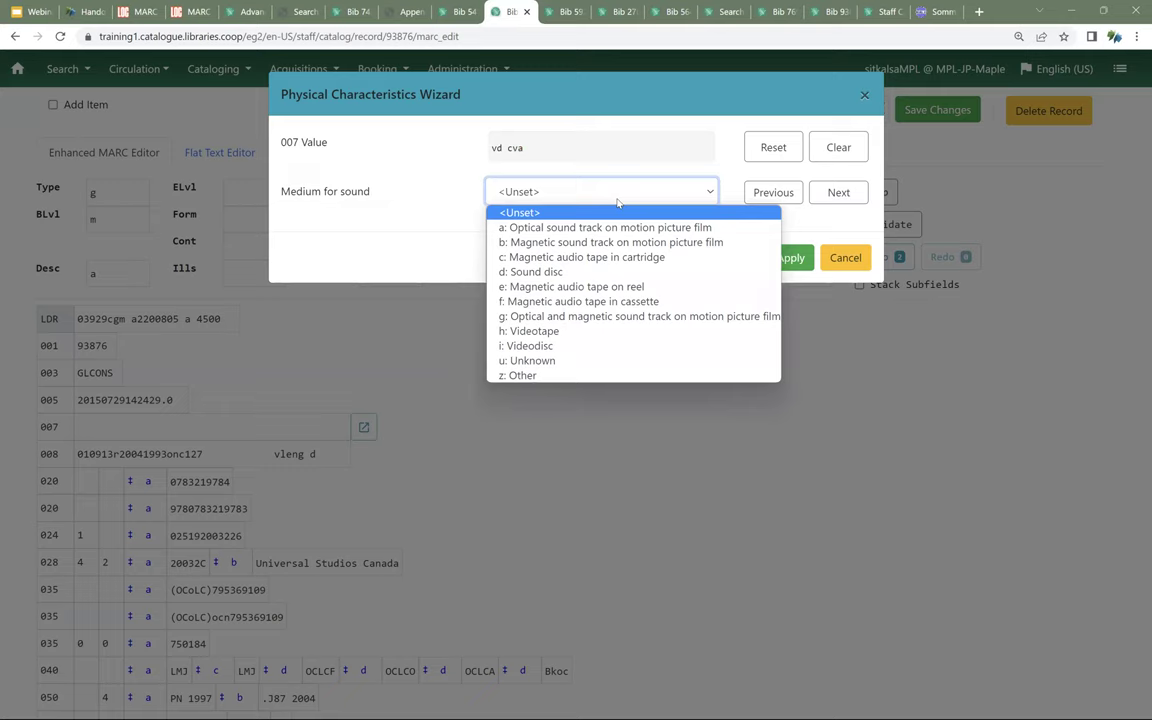
pyautogui.click(576, 346)
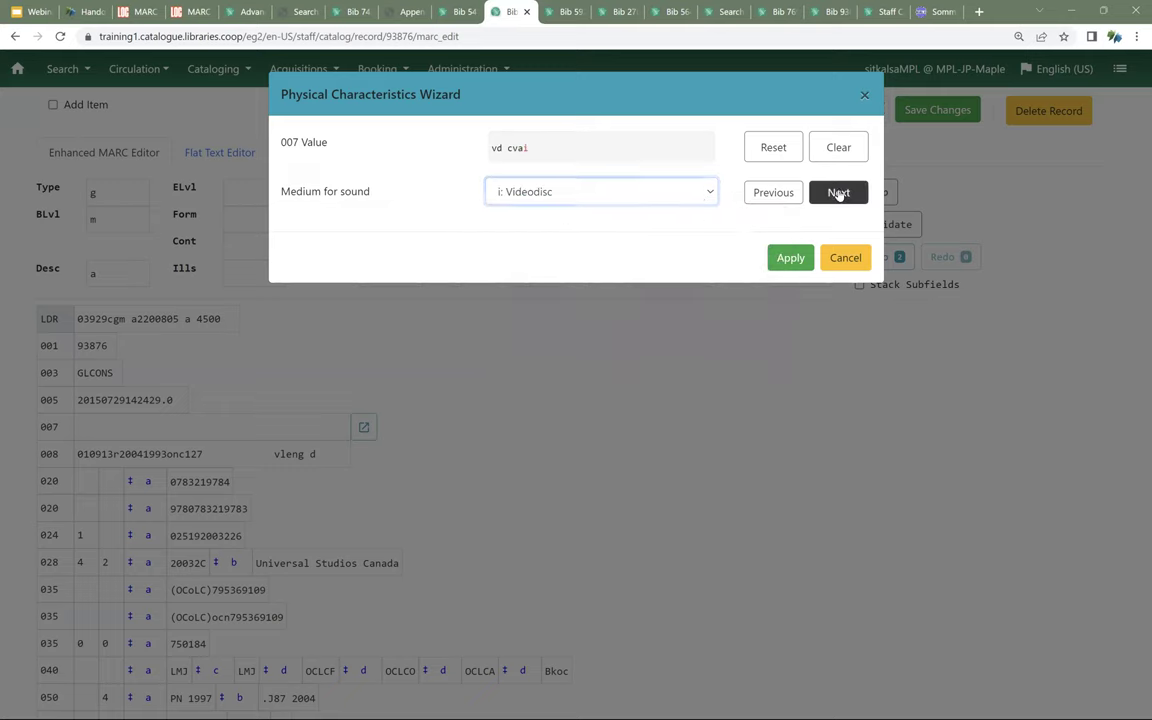
# Step: Set the 007's Dimensions to z: Other and Configuration of playback channel to q: Multichannel, surround or quadraphonic
pyautogui.click(838, 192)
pyautogui.click(665, 199)
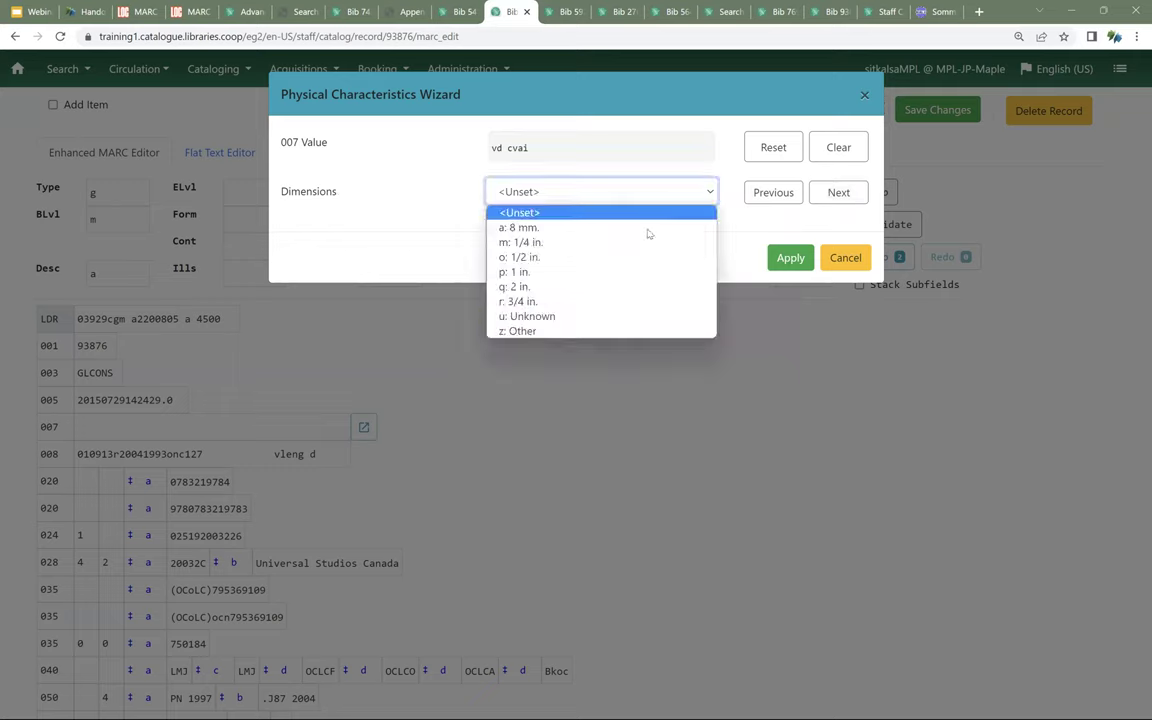
pyautogui.click(608, 331)
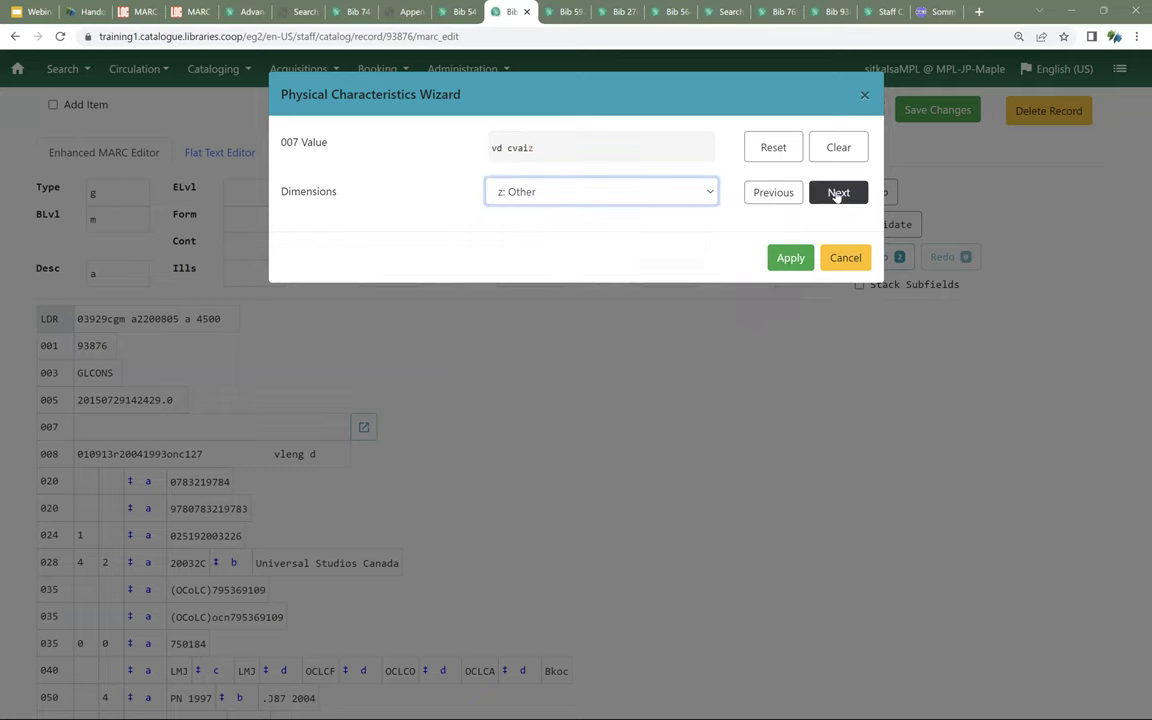
pyautogui.click(838, 194)
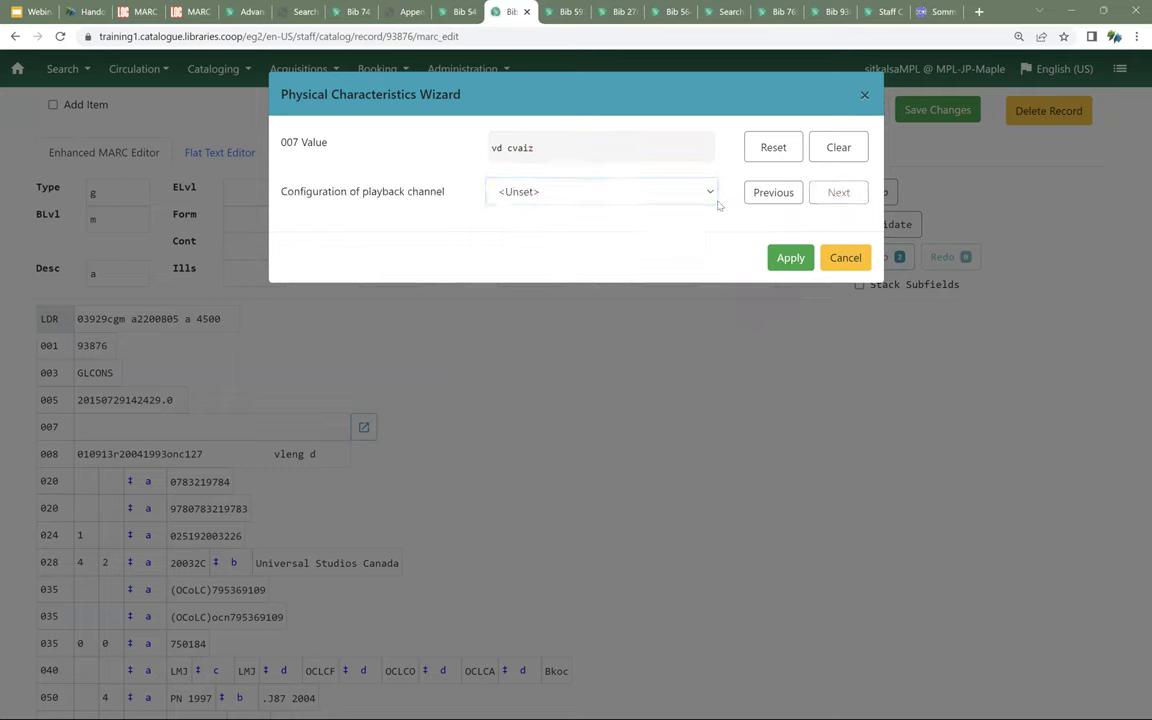
pyautogui.click(629, 199)
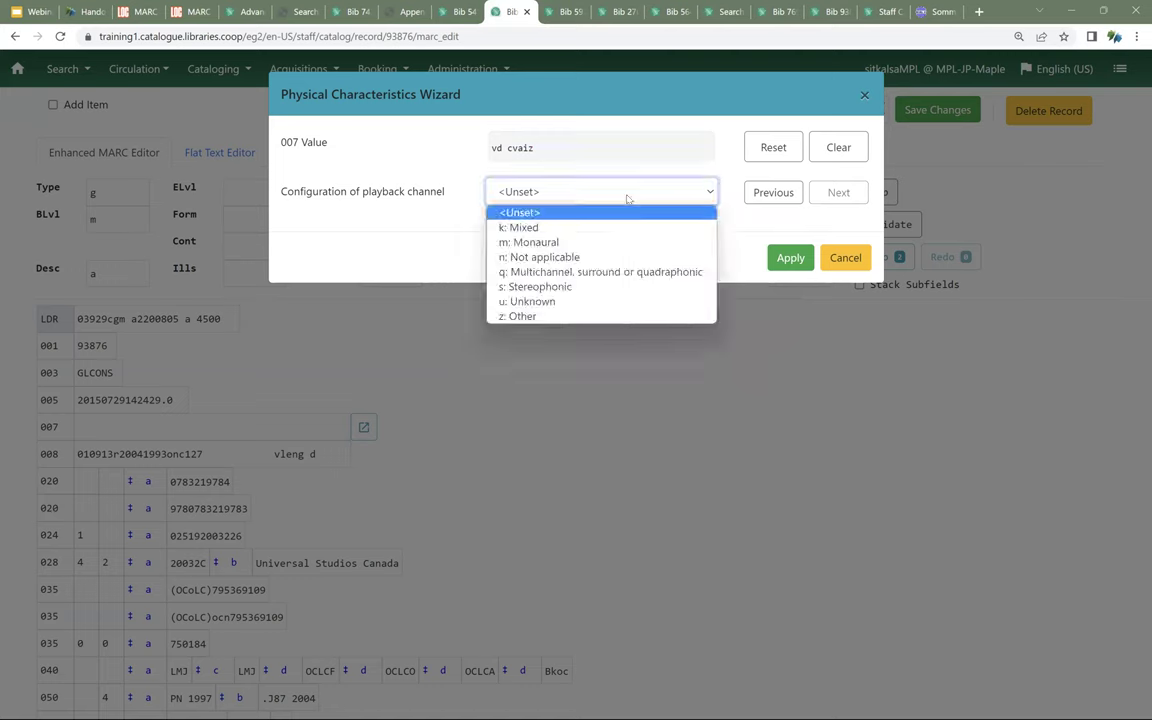
pyautogui.click(617, 272)
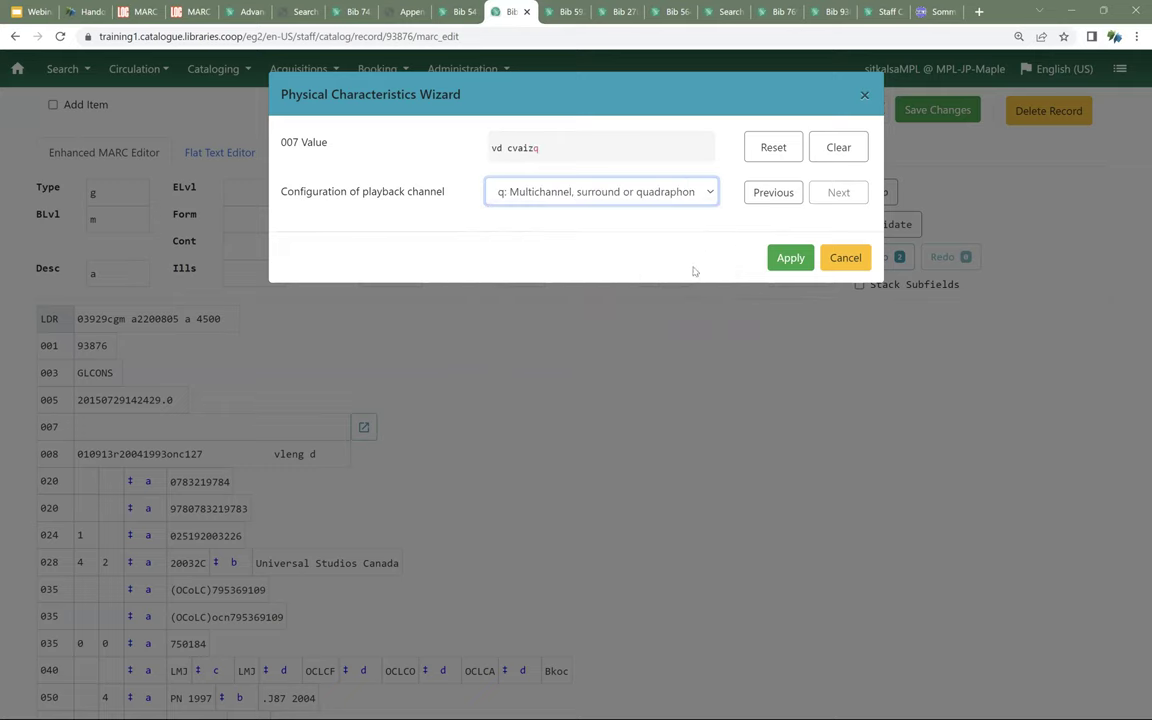
# Step: Apply the completed 007 value to the Jurassic Park record and save the record's changes
pyautogui.click(786, 258)
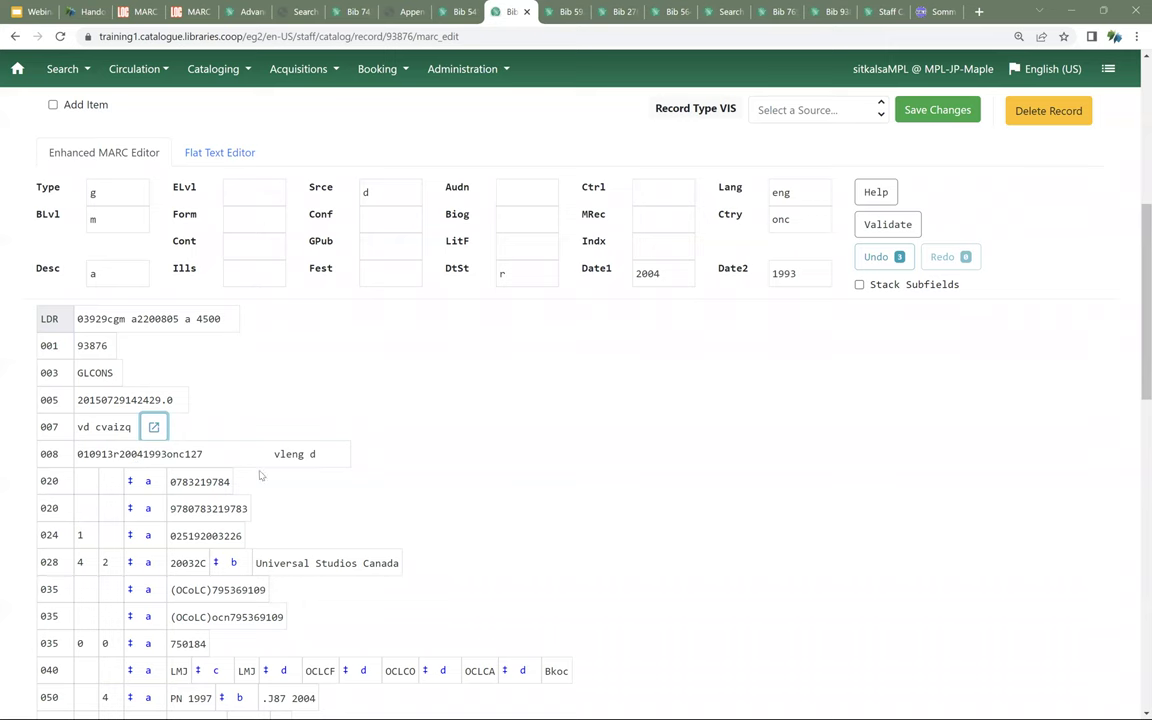
pyautogui.scroll(3, 530, 478)
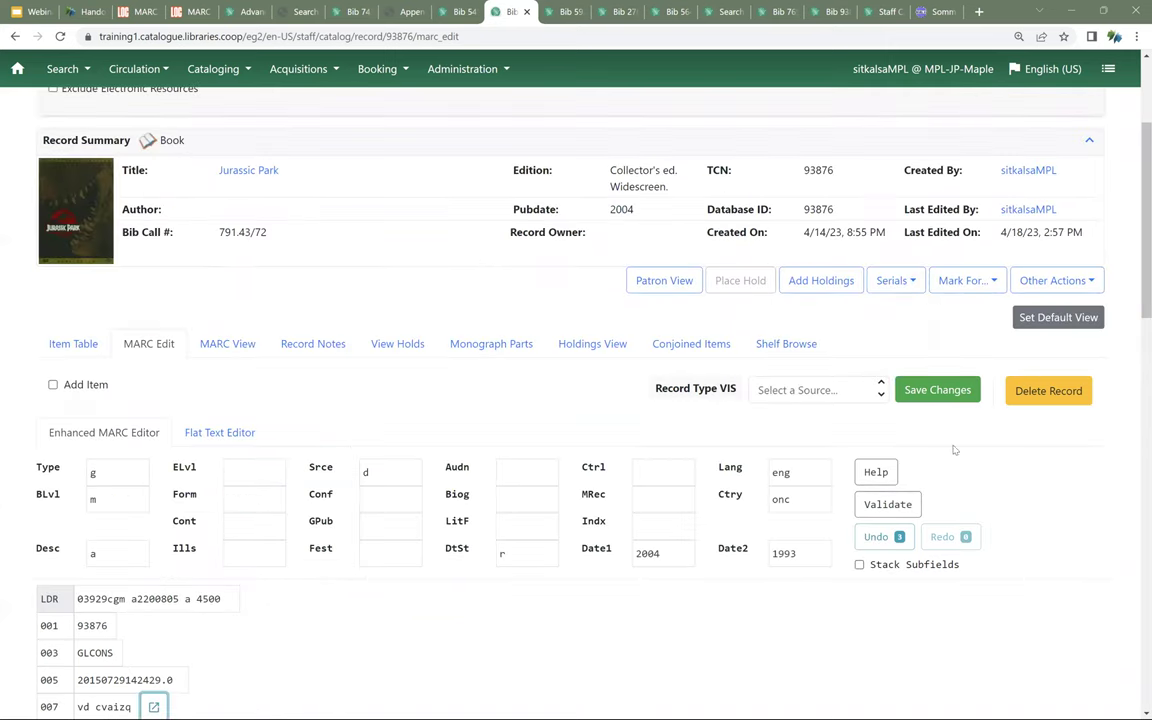
pyautogui.click(934, 393)
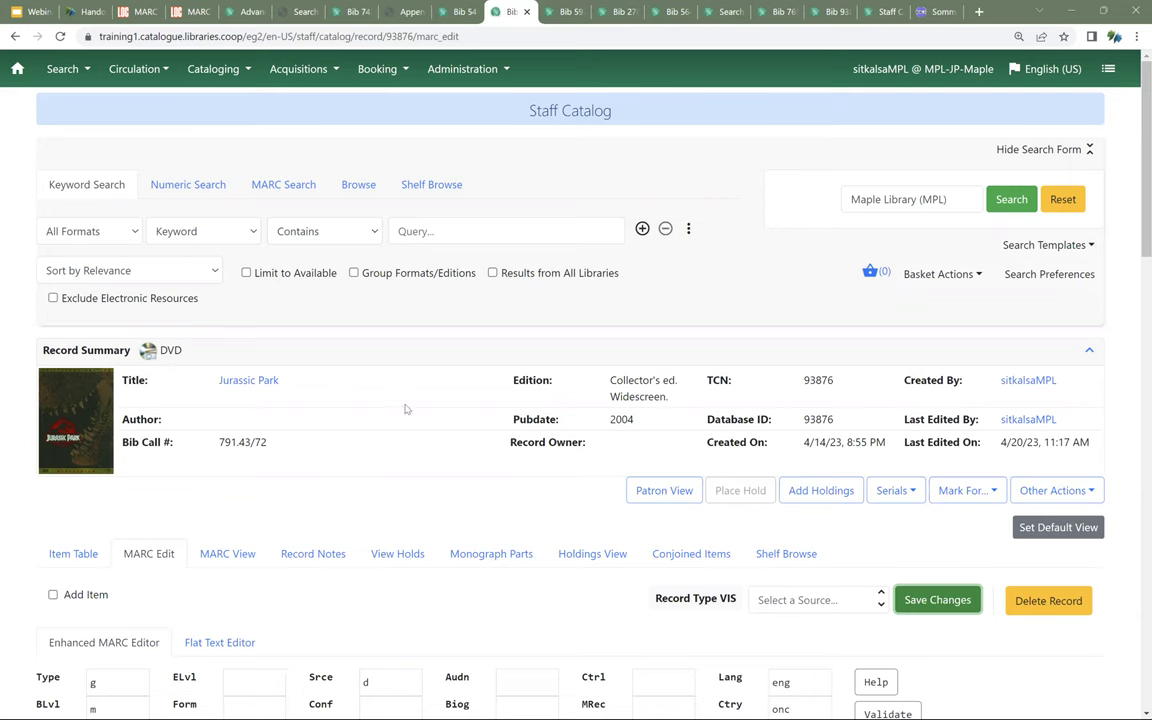
pyautogui.scroll(-3, 240, 558)
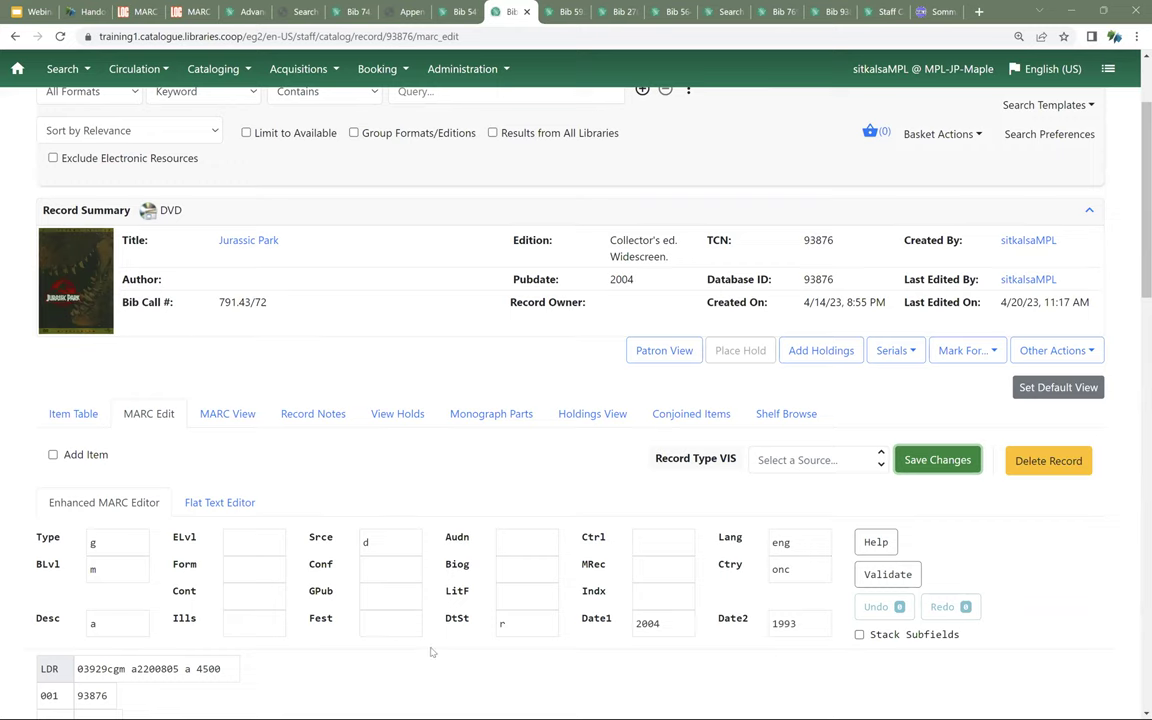
pyautogui.doubleClick(796, 249)
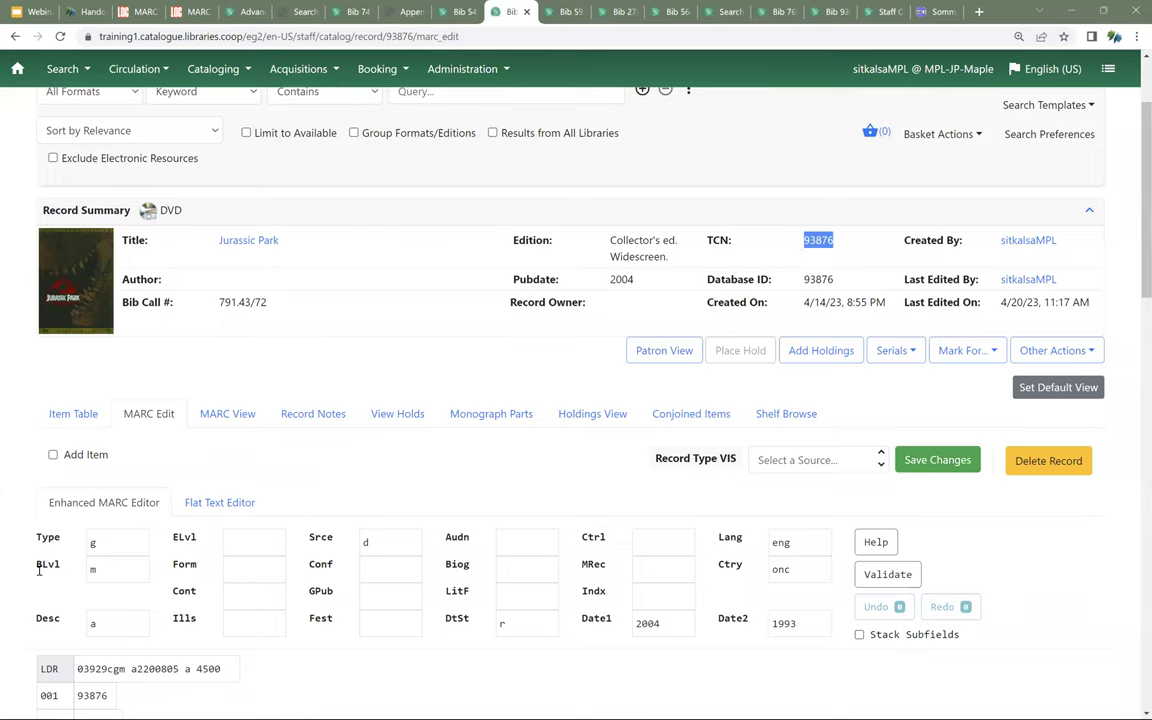
pyautogui.moveTo(39, 570); pyautogui.dragTo(64, 570)
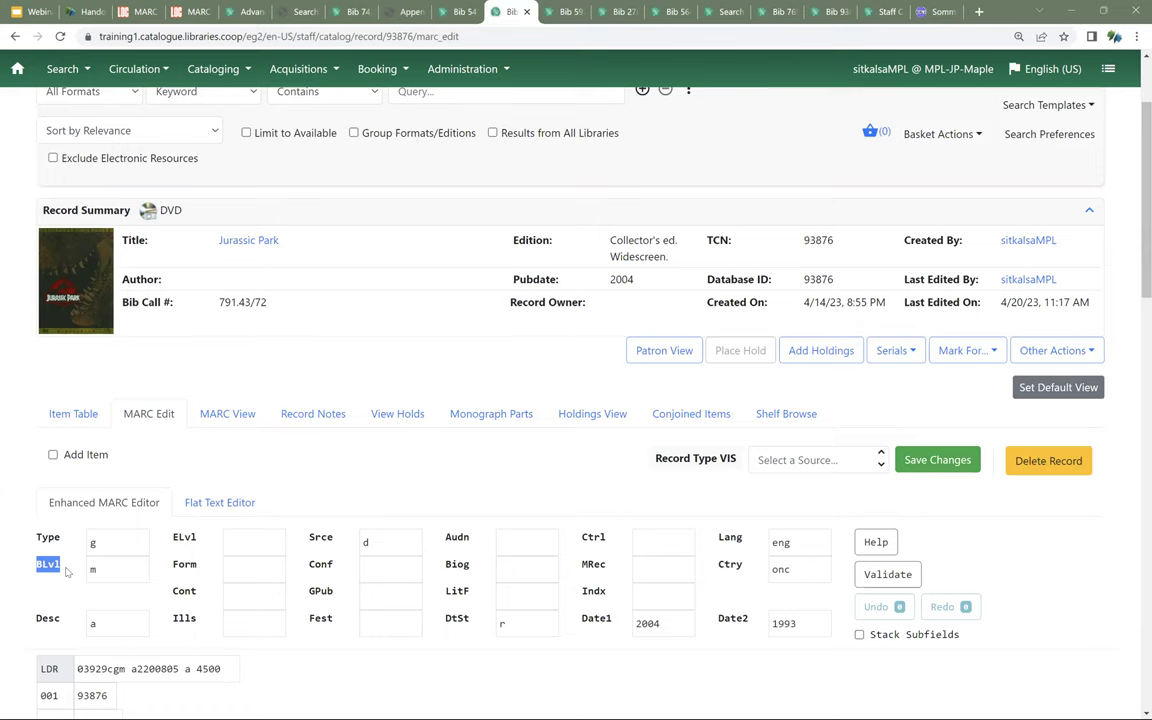
pyautogui.click(72, 570)
# Step: Retrieve the Jurassic Park bib record in a new browser tab using its database ID 93876
pyautogui.click(220, 68)
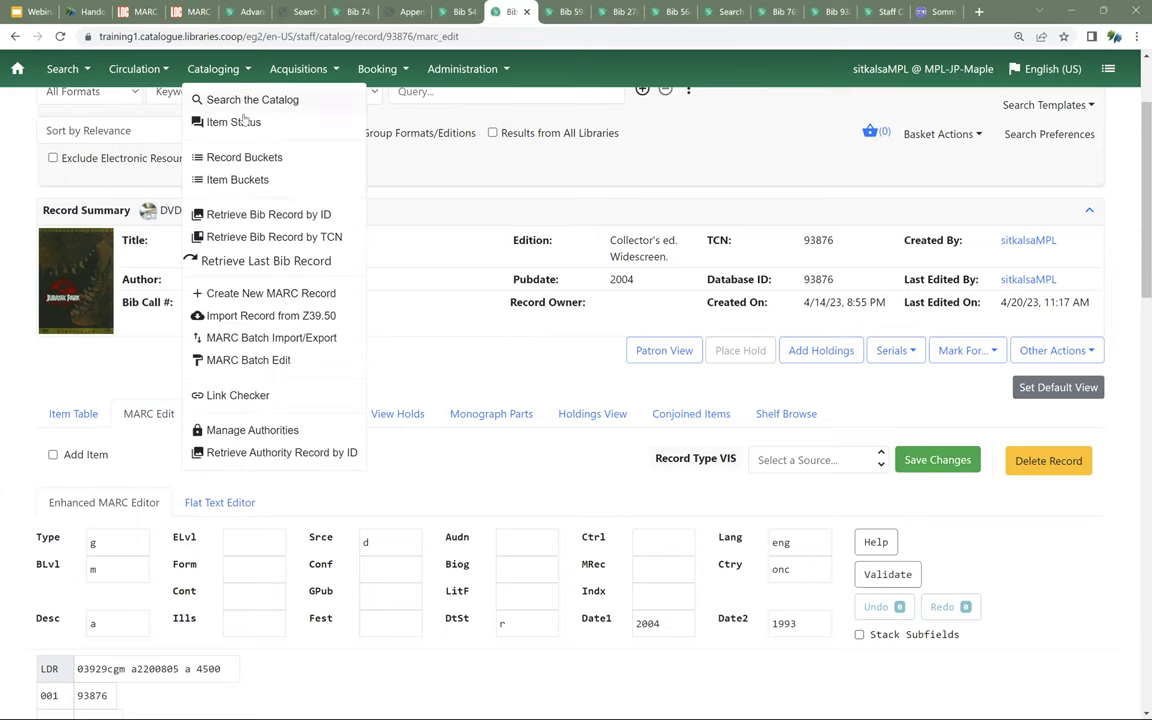
pyautogui.rightClick(283, 219)
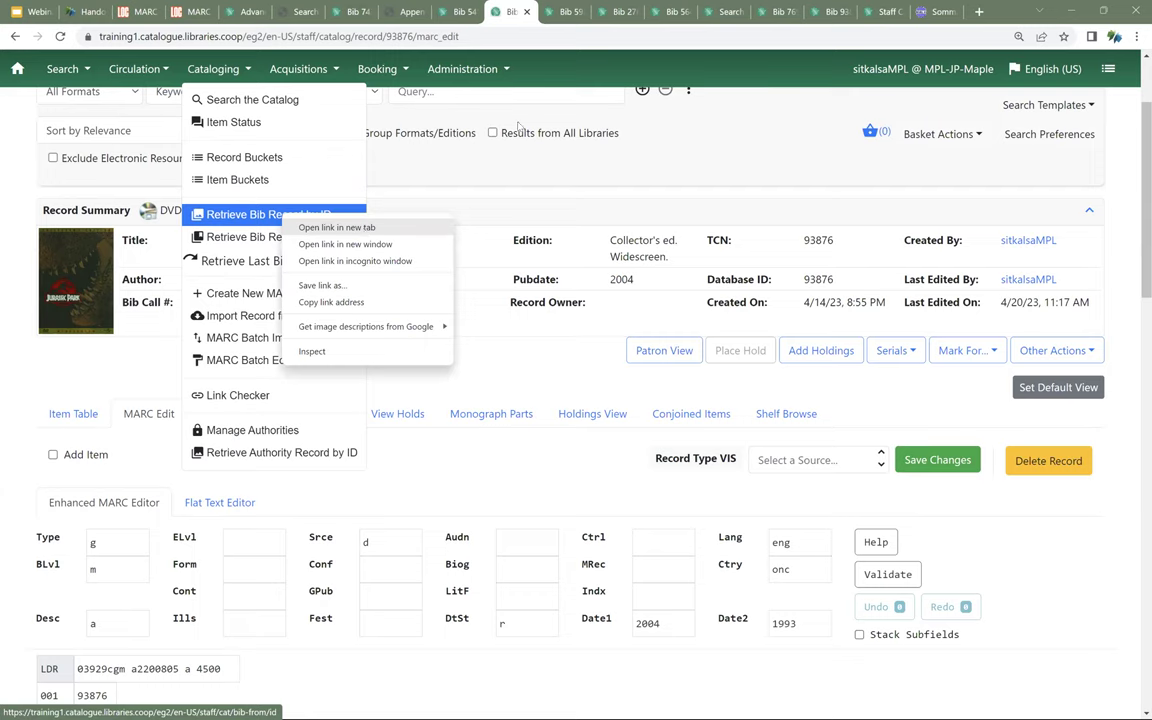
pyautogui.press('Return')
pyautogui.moveTo(836, 280); pyautogui.dragTo(800, 286)
pyautogui.hotkey('ctrl', 'c')
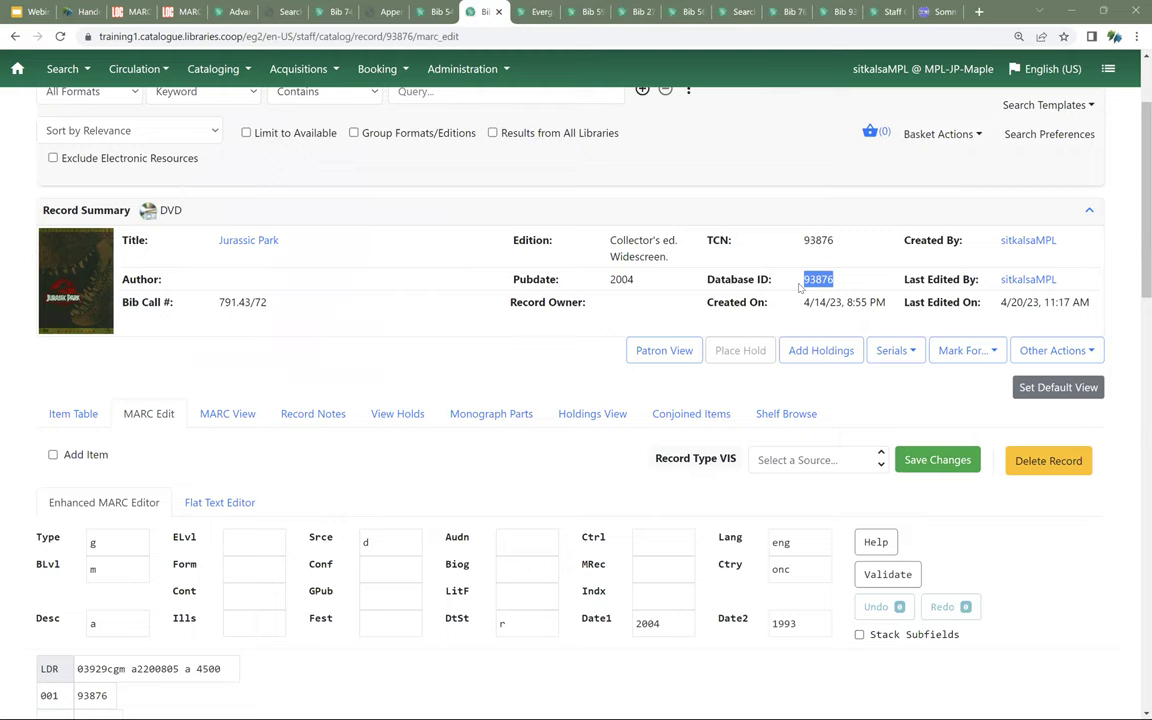
pyautogui.click(538, 11)
pyautogui.hotkey('ctrl', 'v')
pyautogui.click(266, 114)
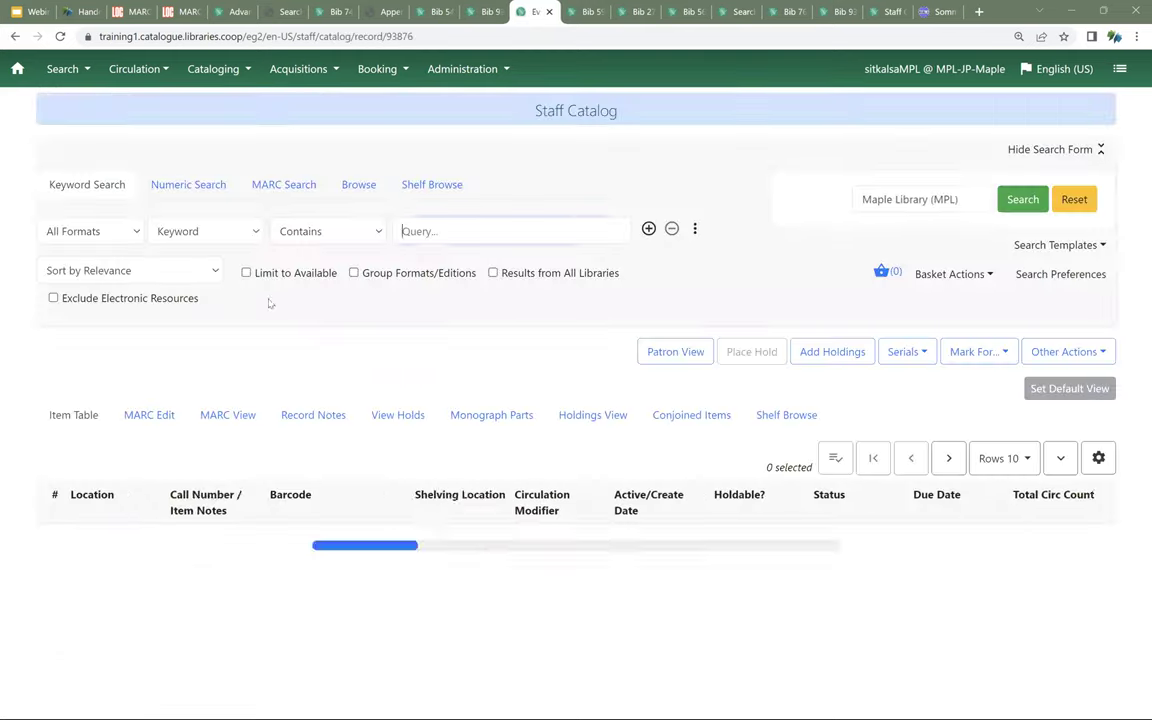
# Step: Open the retrieved Jurassic Park record for MARC editing and examine its fixed fields
pyautogui.scroll(-1, 361, 340)
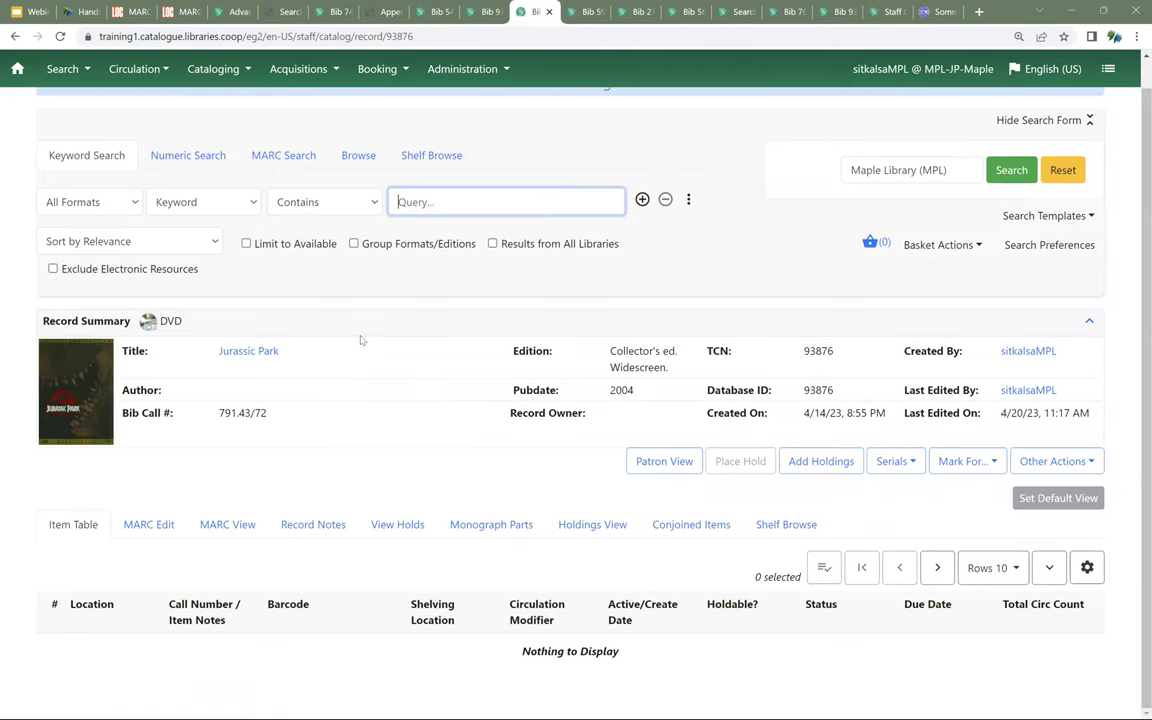
pyautogui.click(156, 524)
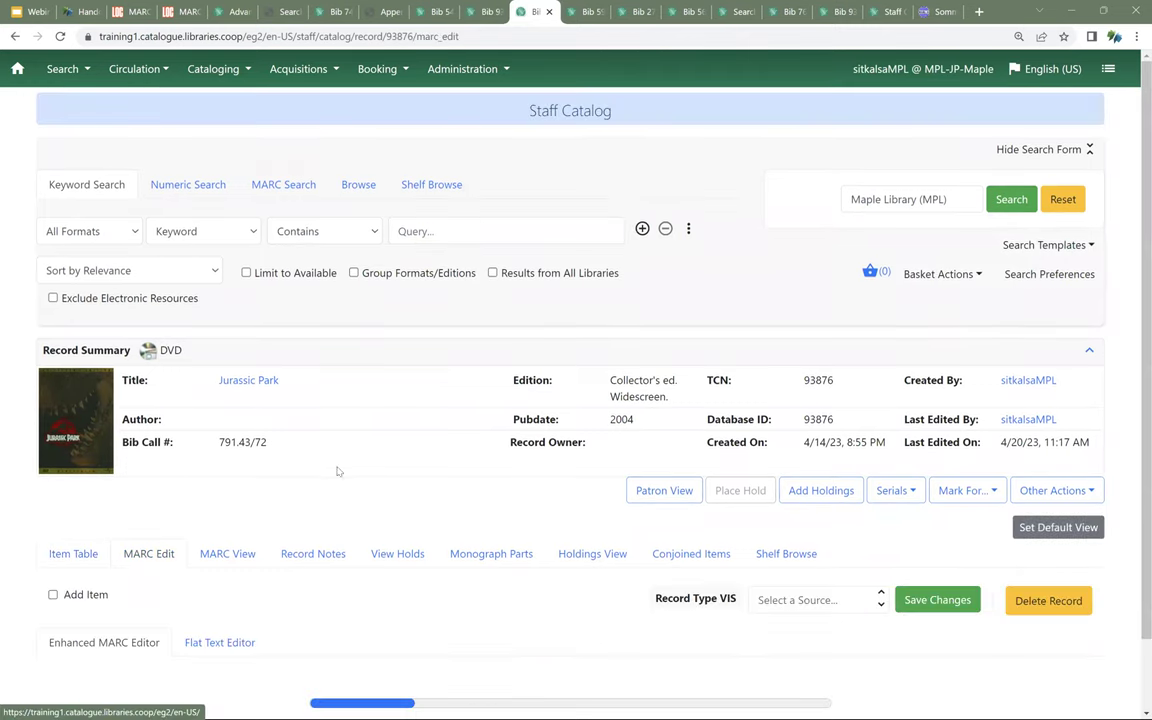
pyautogui.scroll(-2, 428, 441)
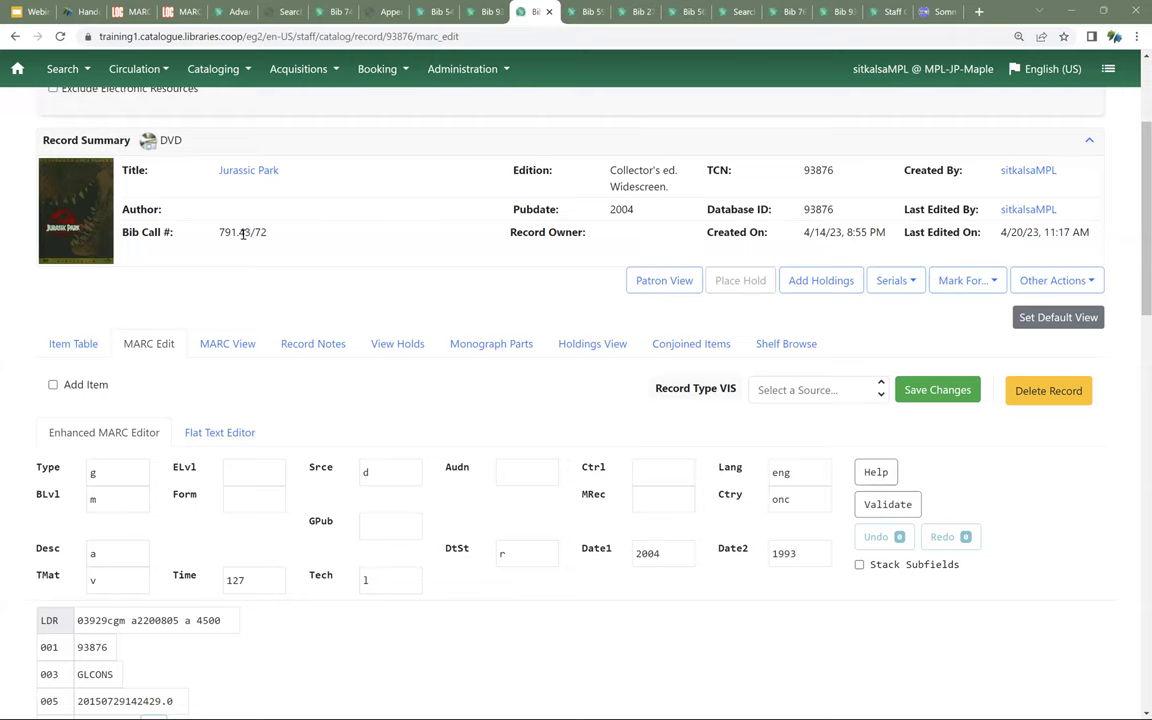
# Step: Open the "A discovery of witches Season 2" record for MARC editing and add a 007 field above its 008
pyautogui.click(589, 12)
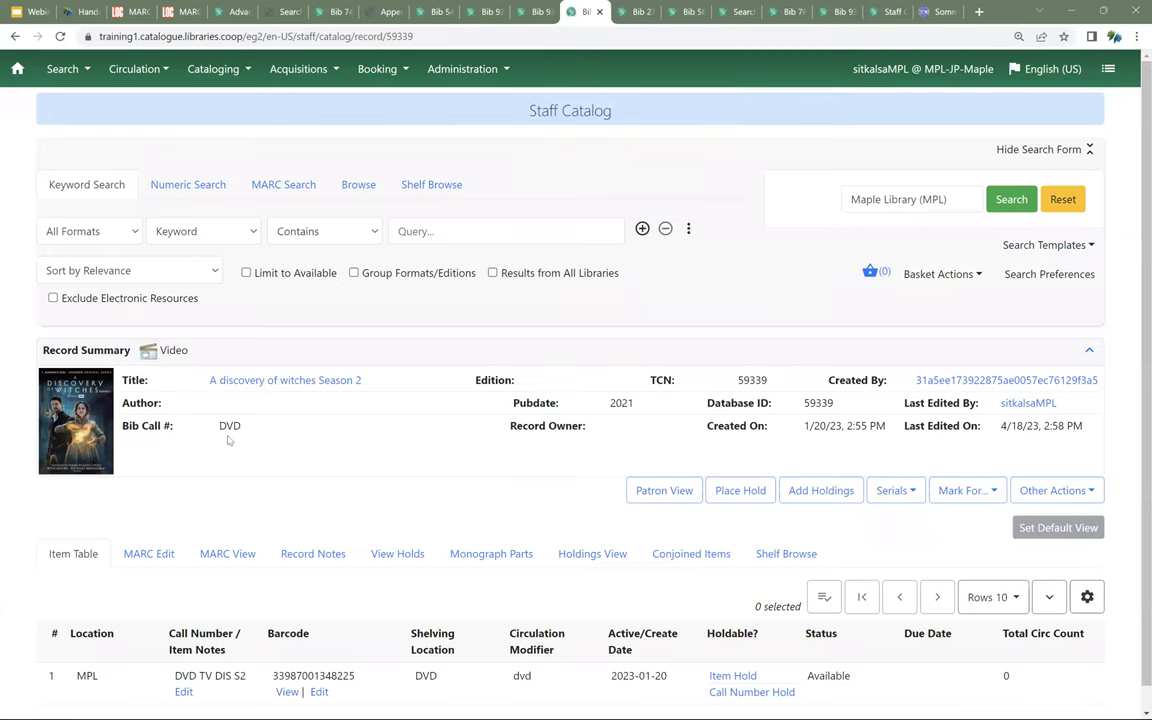
pyautogui.scroll(-1, 288, 481)
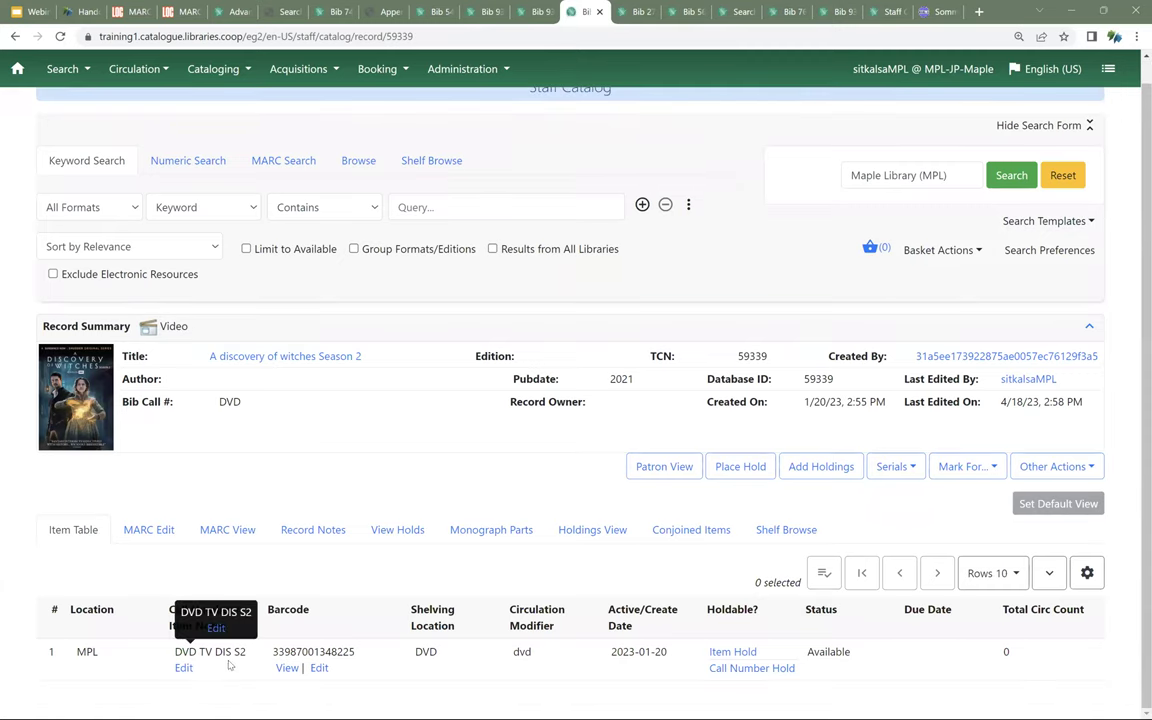
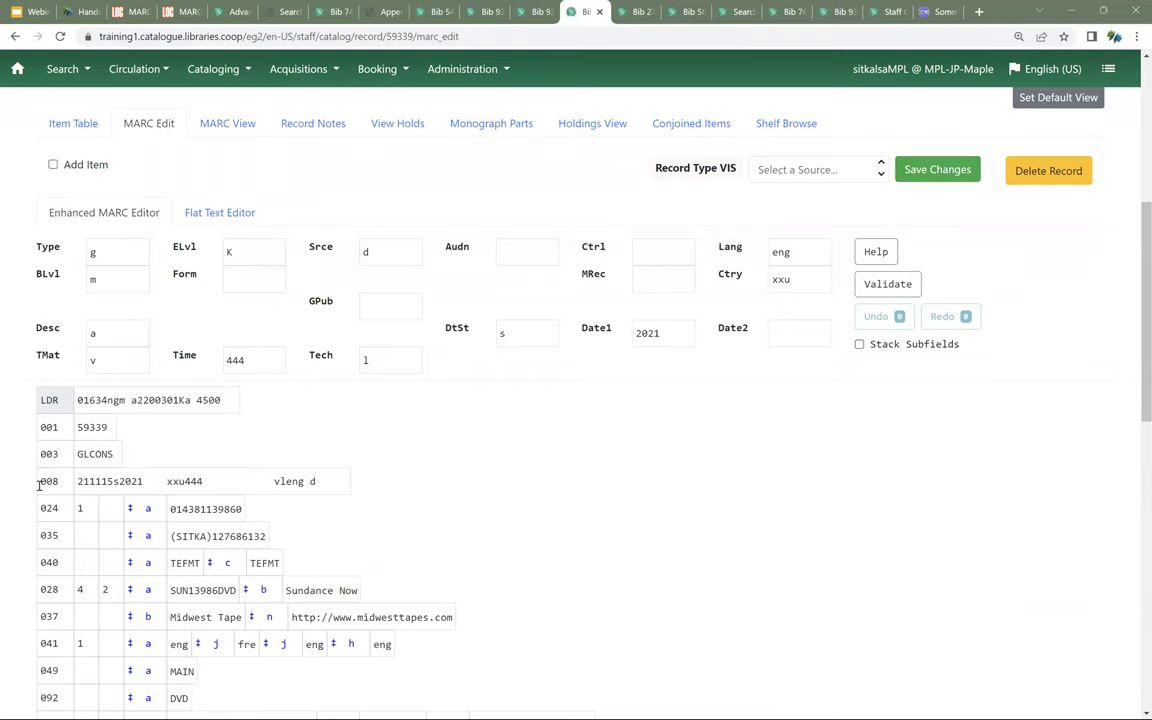
pyautogui.scroll(3, 165, 398)
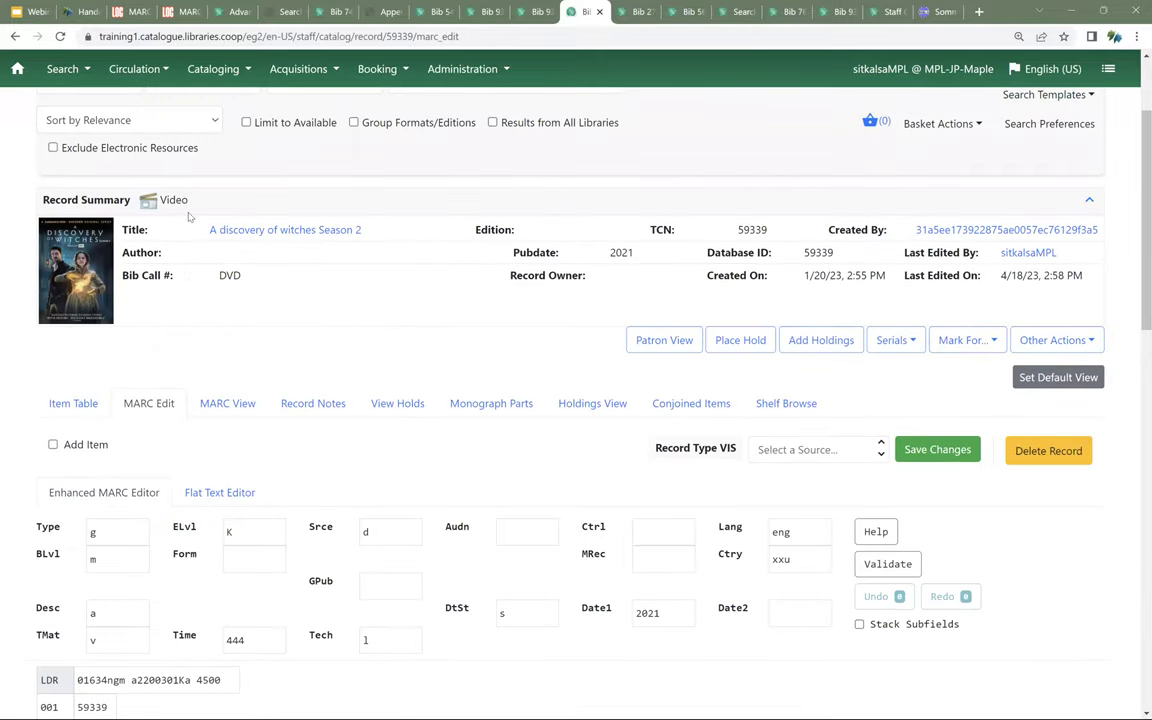
pyautogui.scroll(-2, 166, 286)
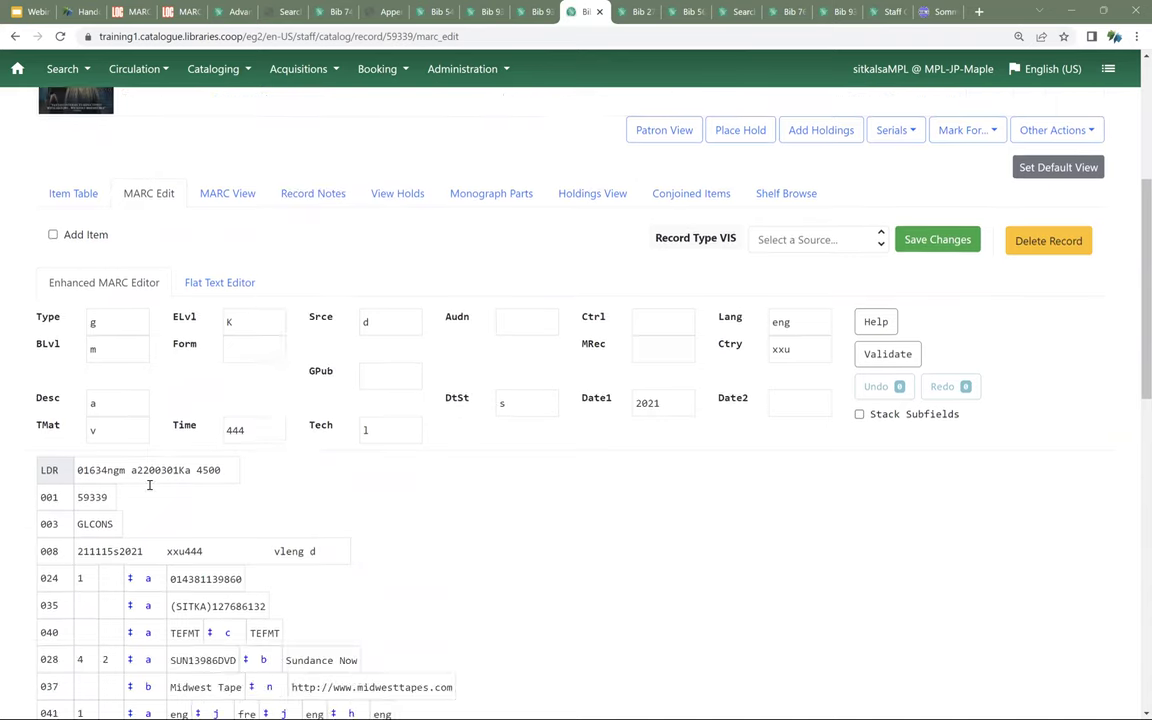
pyautogui.rightClick(48, 551)
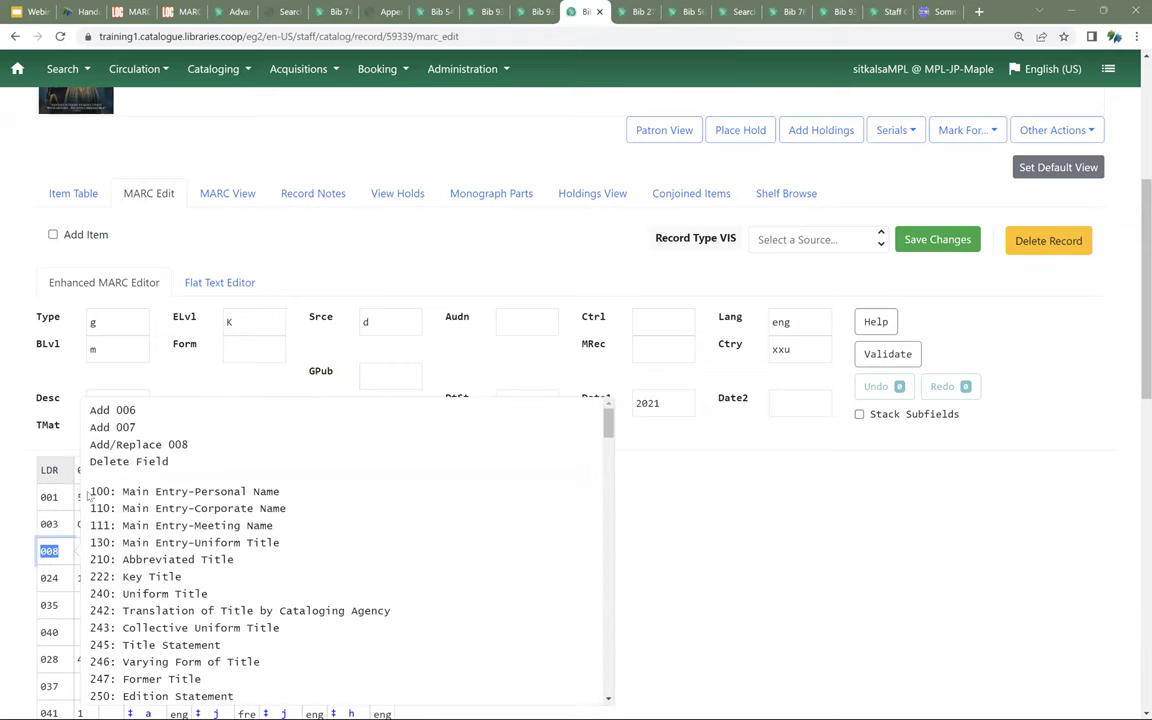
pyautogui.click(130, 428)
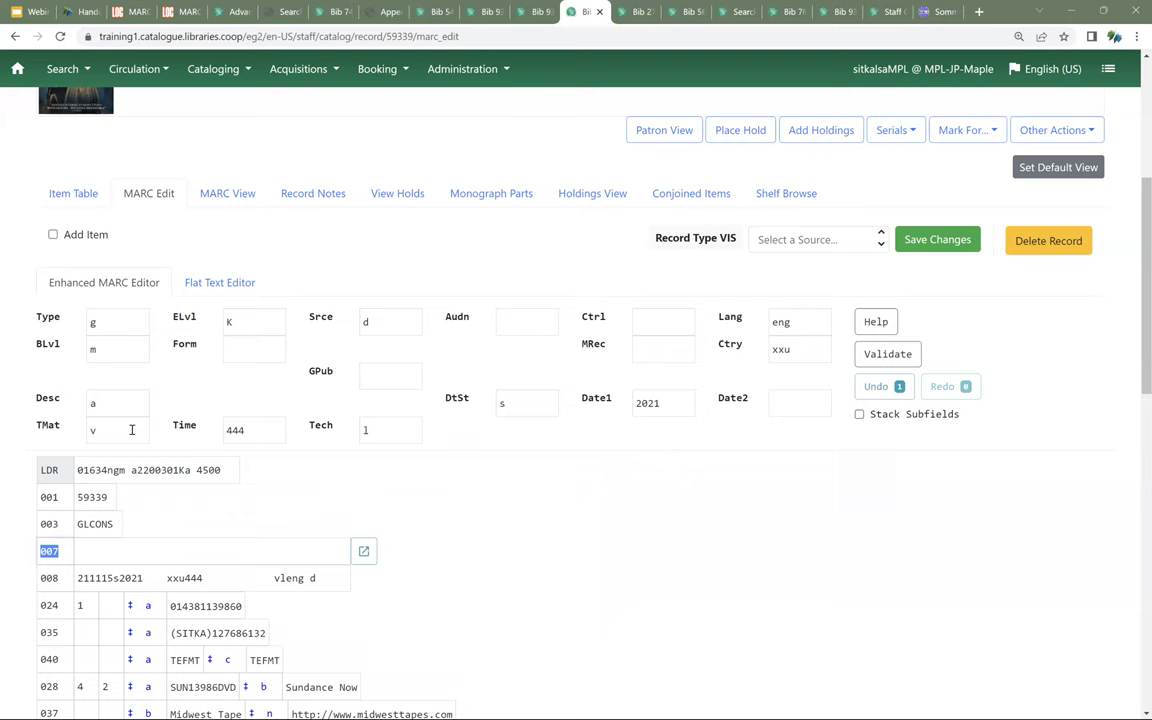
# Step: In the new 007, set Category of Material to v: Videorecording and SMD to d: Videodisc
pyautogui.click(364, 552)
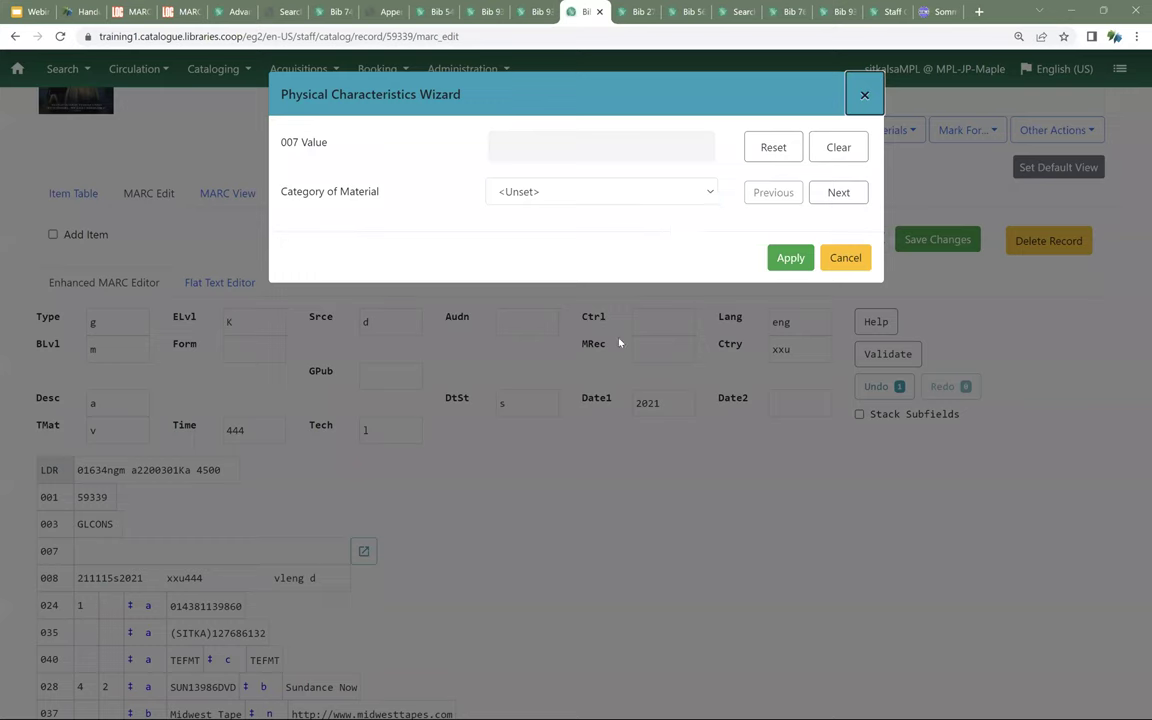
pyautogui.click(648, 191)
pyautogui.click(608, 376)
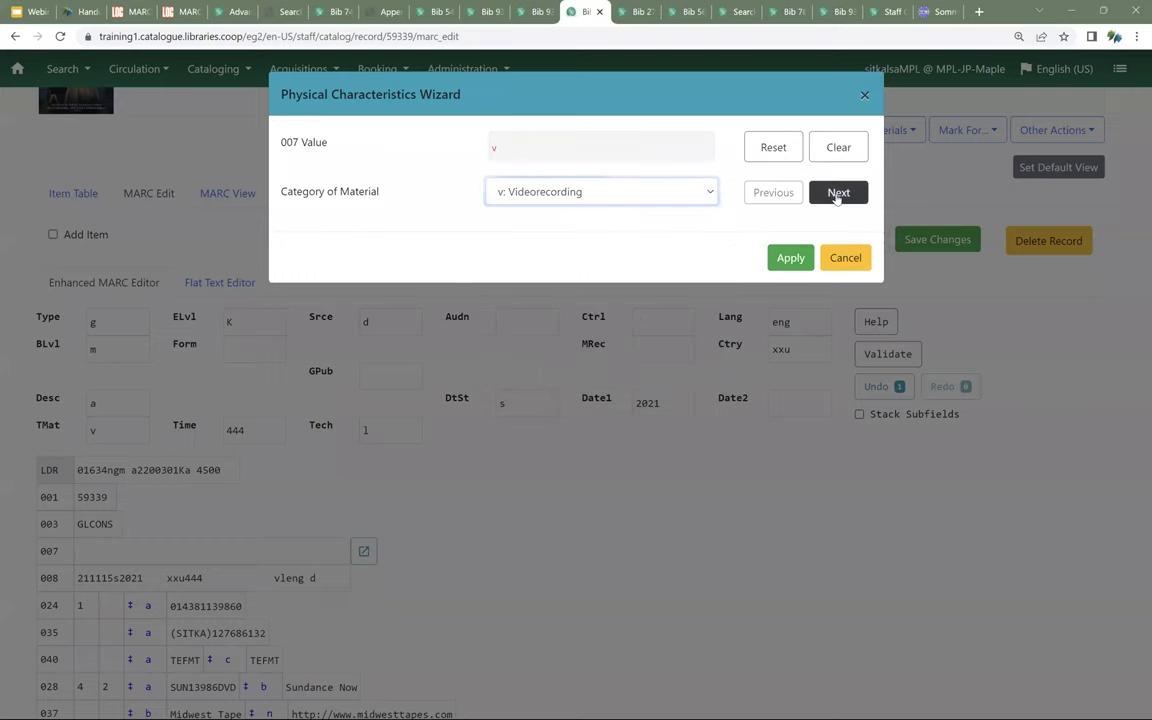
pyautogui.click(838, 192)
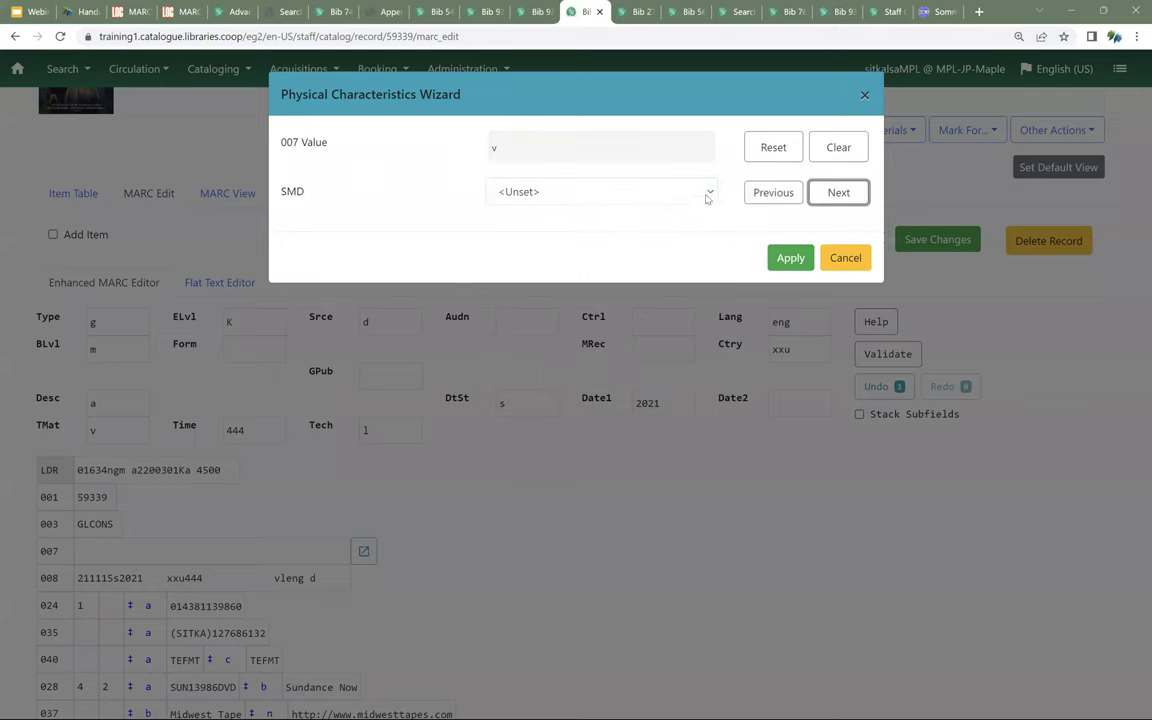
pyautogui.click(705, 196)
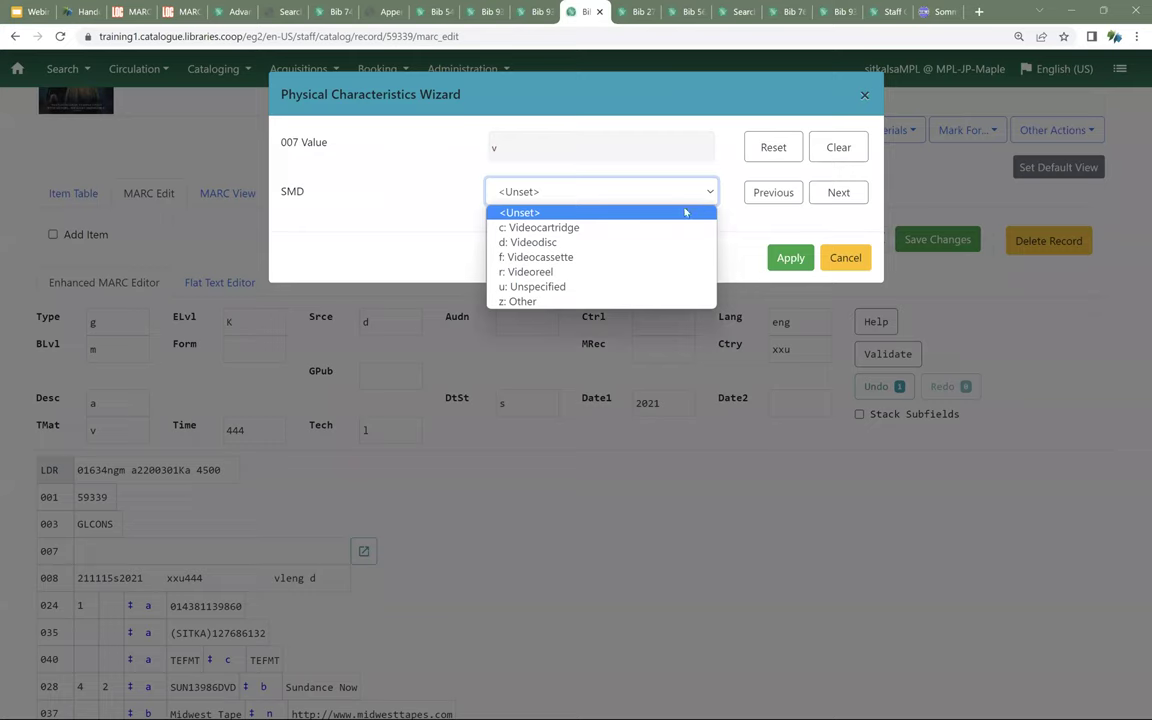
pyautogui.click(590, 242)
pyautogui.click(838, 192)
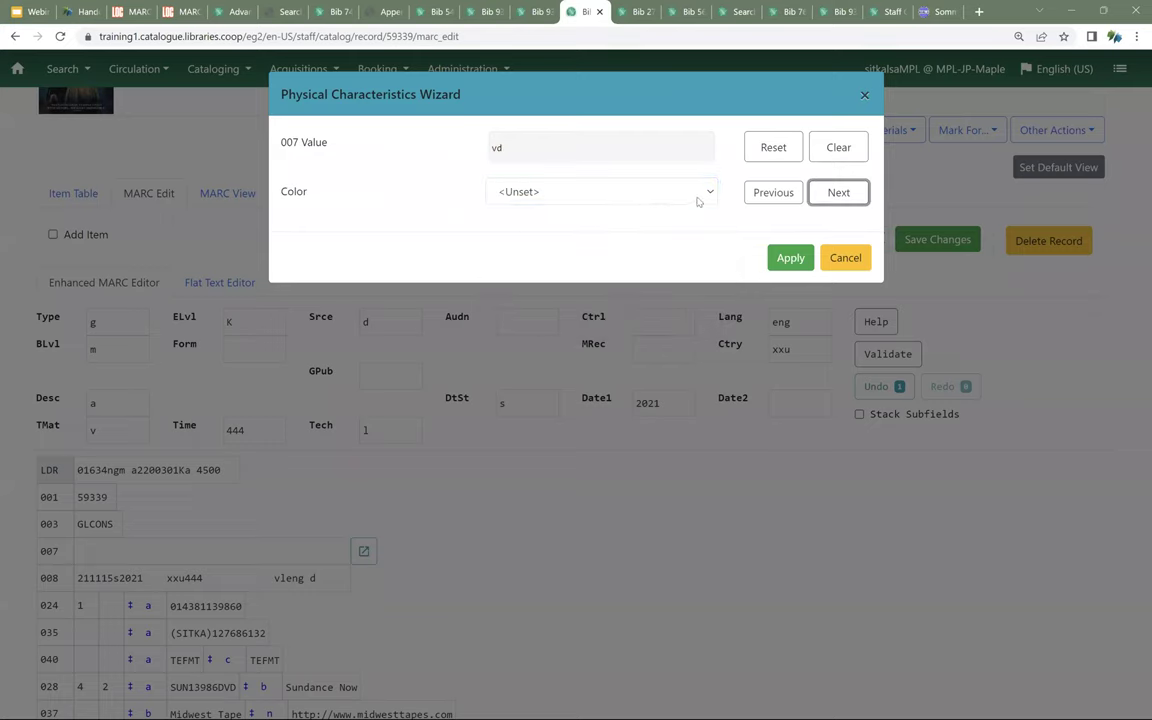
# Step: Set the season 2 record's 007 Color to c: Multicolored and Videorecording format to v: DVD
pyautogui.click(702, 191)
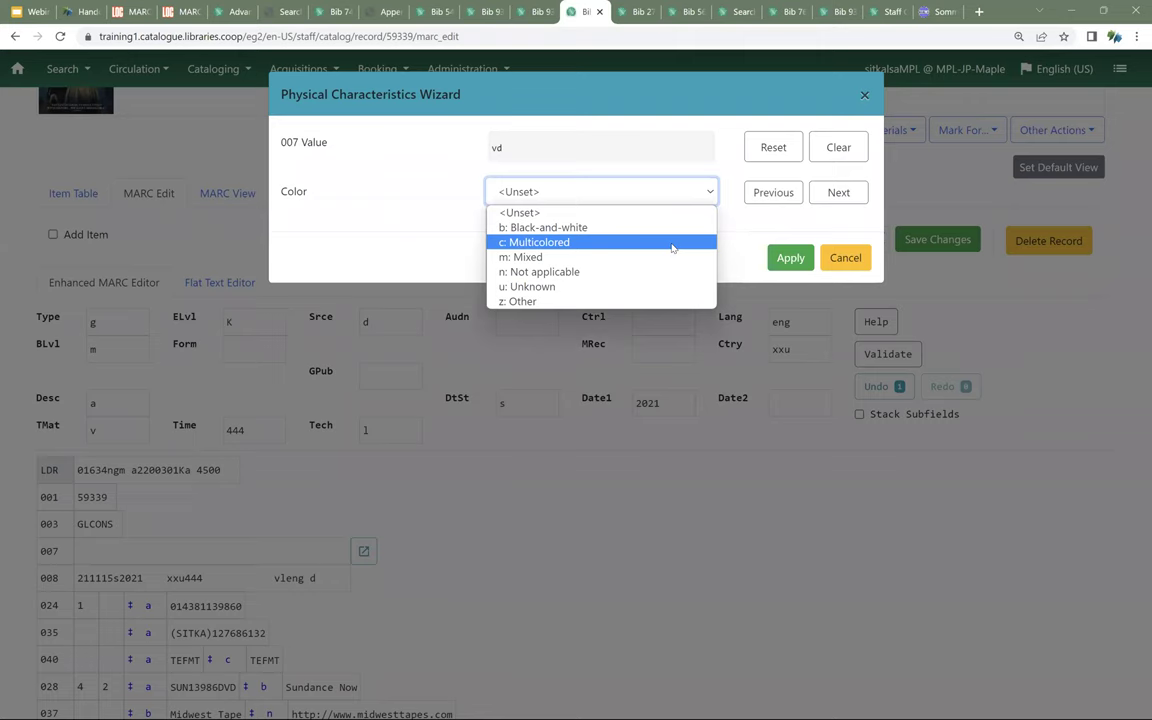
pyautogui.click(672, 247)
pyautogui.click(838, 192)
pyautogui.click(622, 190)
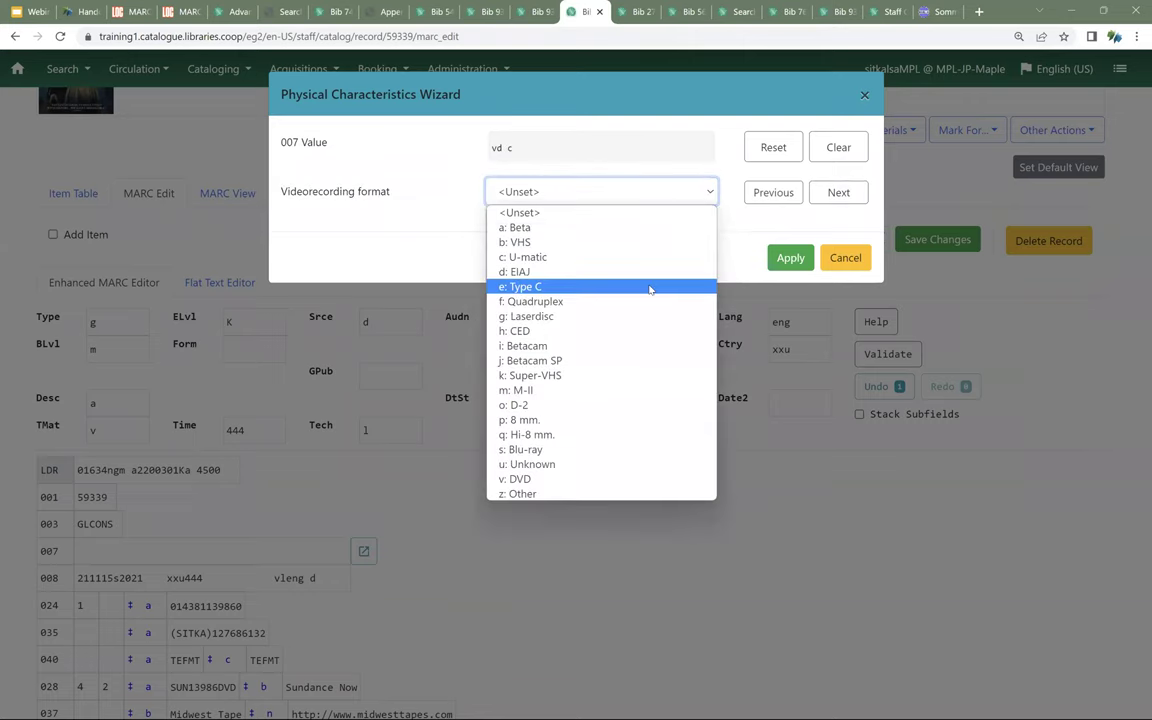
pyautogui.click(519, 480)
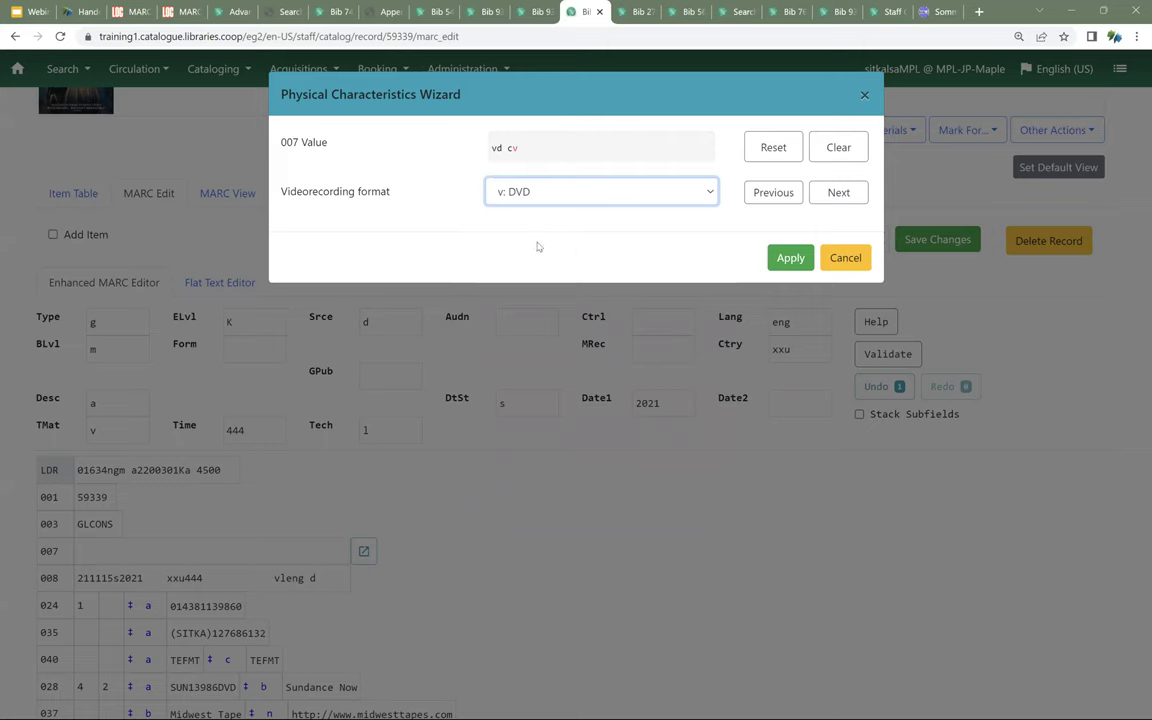
pyautogui.click(840, 196)
# Step: Set the 007's Sound on medium or separate to a: Sound on medium and Medium for sound to i: Videodisc
pyautogui.click(650, 194)
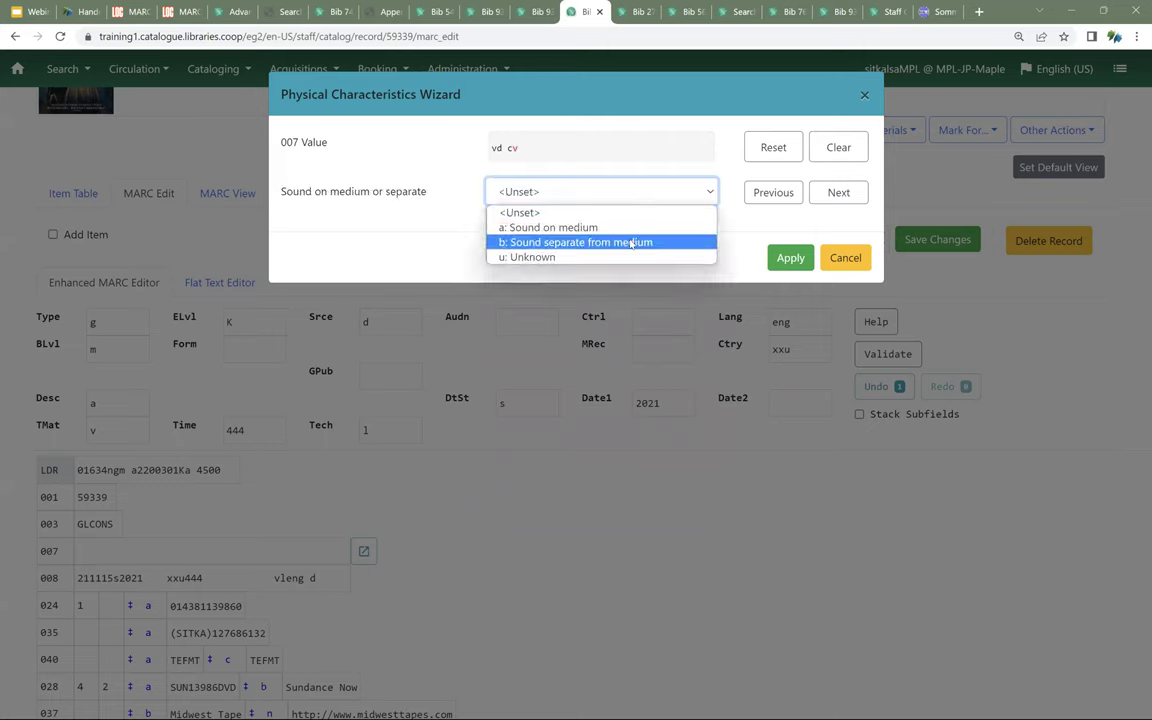
pyautogui.click(567, 227)
pyautogui.click(838, 192)
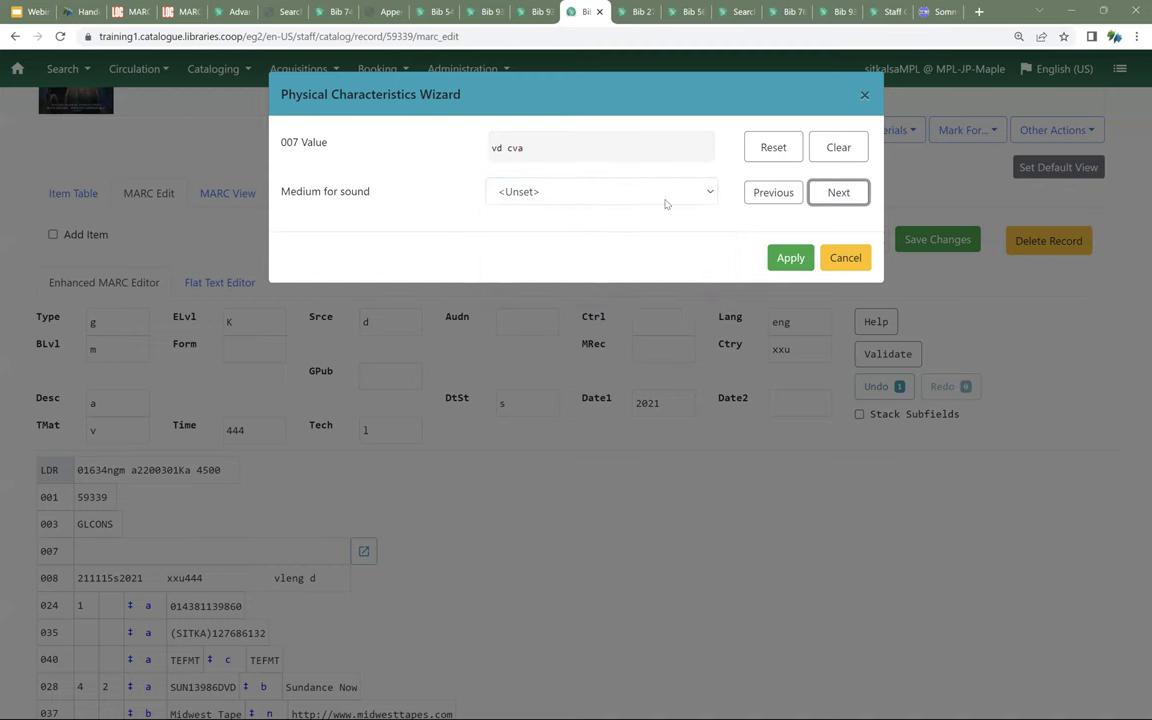
pyautogui.click(662, 198)
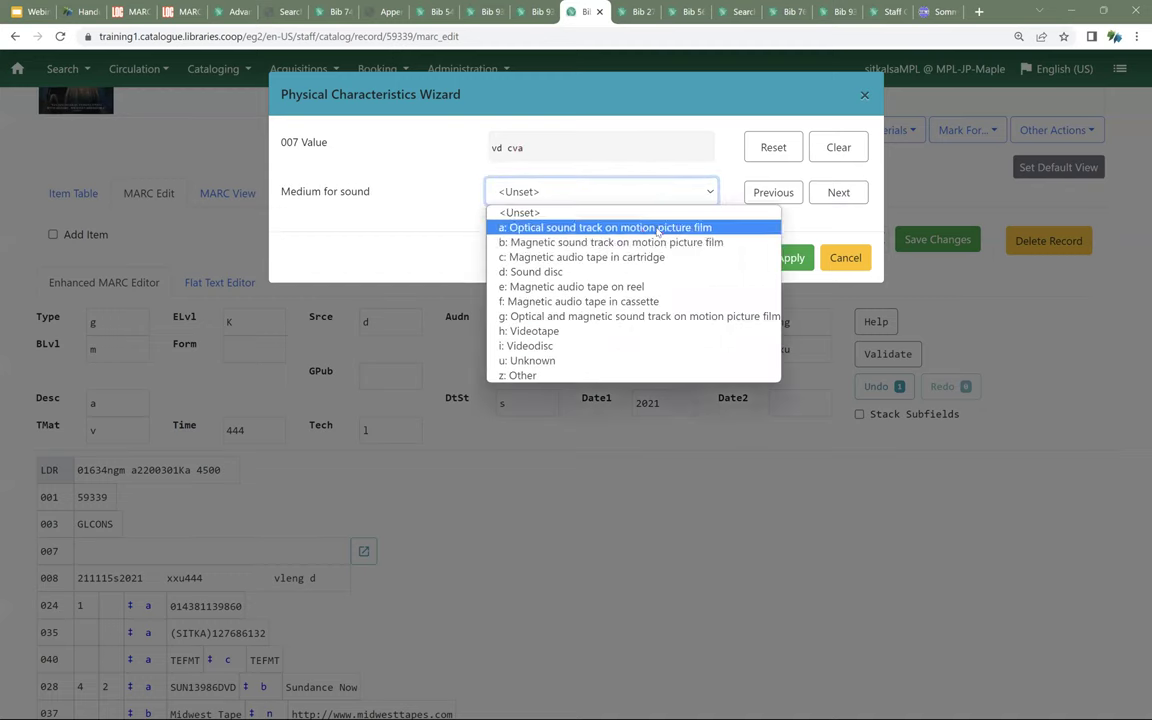
pyautogui.click(619, 347)
pyautogui.click(822, 193)
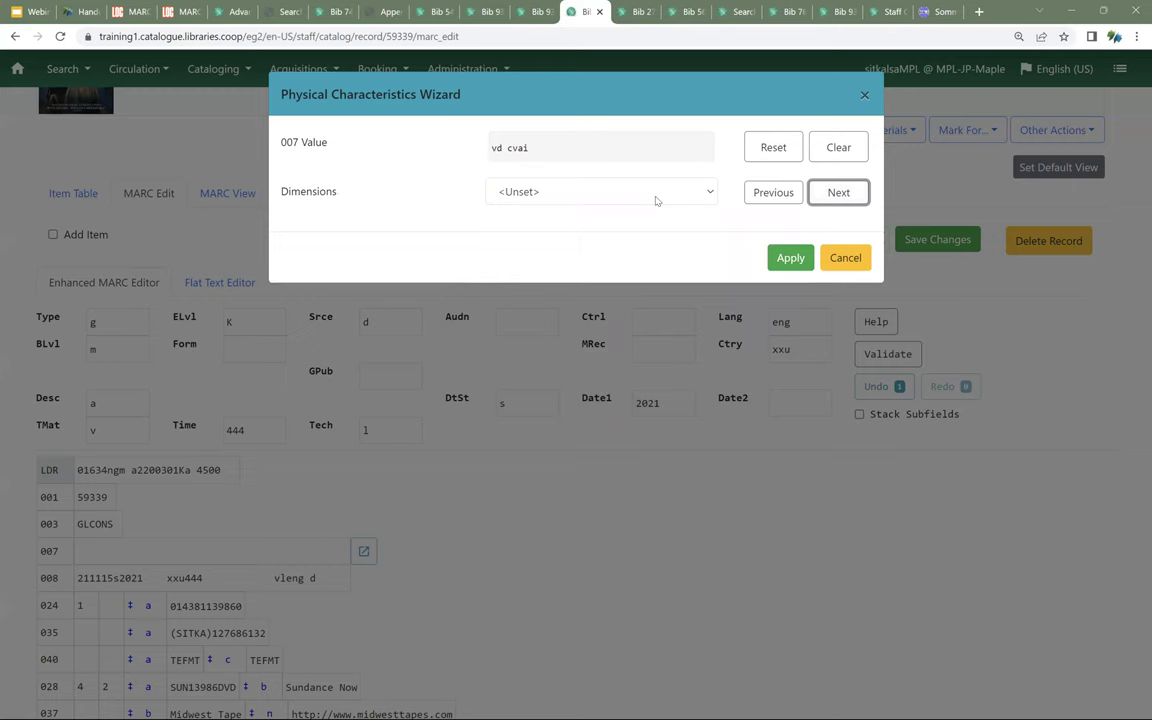
# Step: Set the 007's Dimensions to z: Other and its Configuration of playback channel to q: Multichannel, surround or quadraphonic
pyautogui.click(656, 201)
pyautogui.click(625, 332)
pyautogui.click(838, 192)
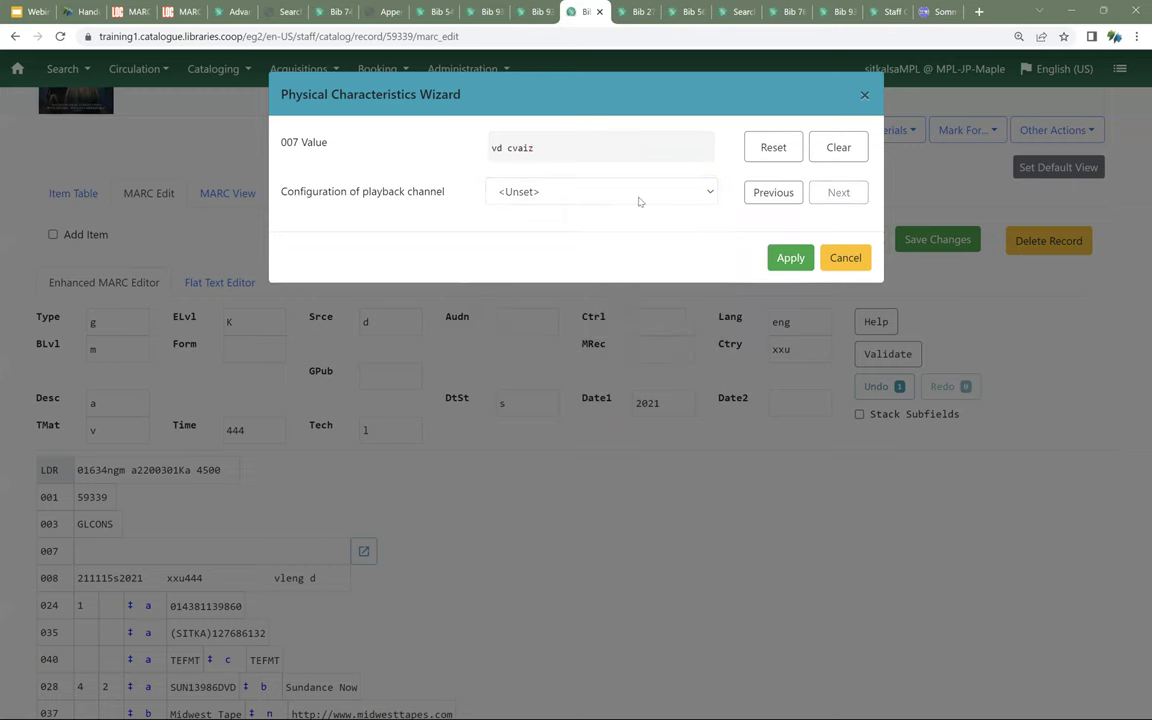
pyautogui.click(635, 196)
pyautogui.click(612, 274)
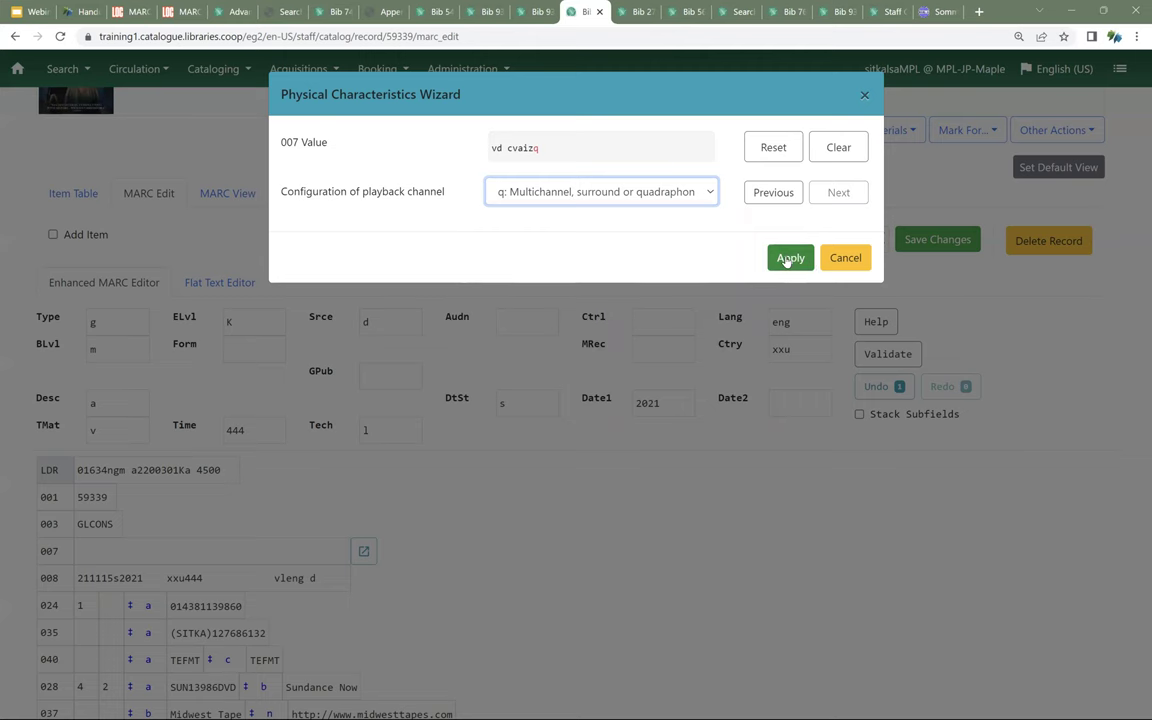
# Step: Apply the built 007 value to the "A discovery of witches Season 2" record and save the record's changes
pyautogui.click(789, 258)
pyautogui.click(925, 240)
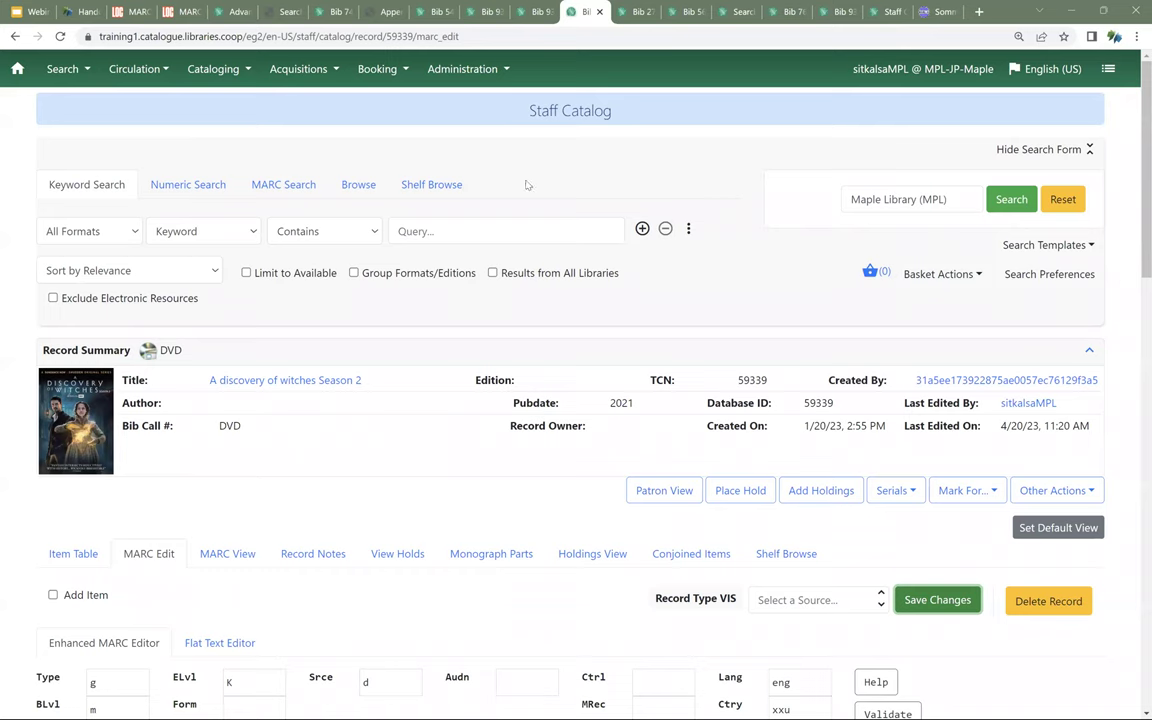
# Step: Open "The Durrells in Corfu The complete fourth season" record for MARC editing
pyautogui.click(637, 12)
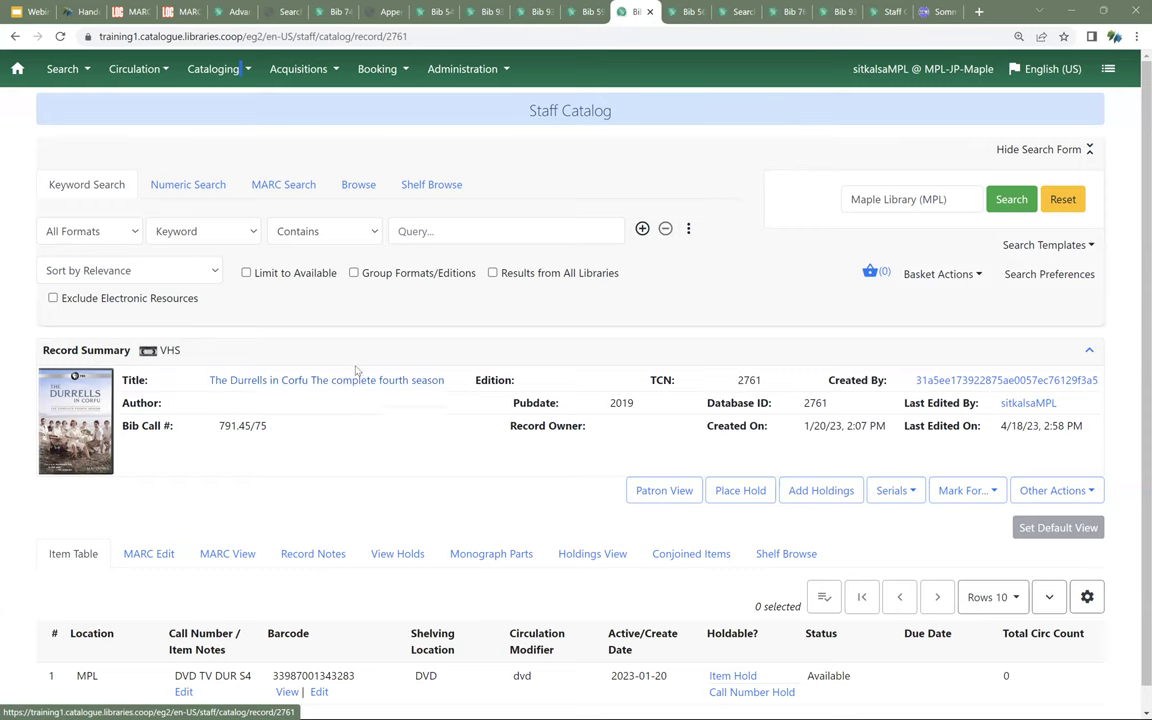
pyautogui.scroll(-1, 298, 485)
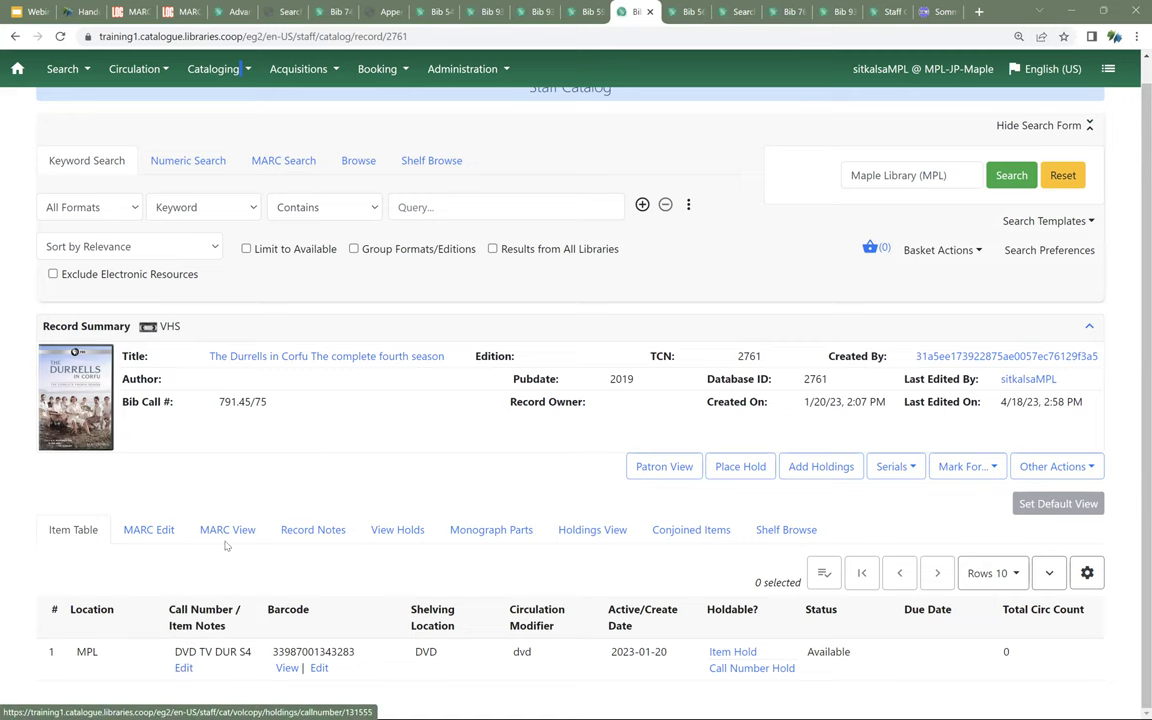
pyautogui.click(150, 530)
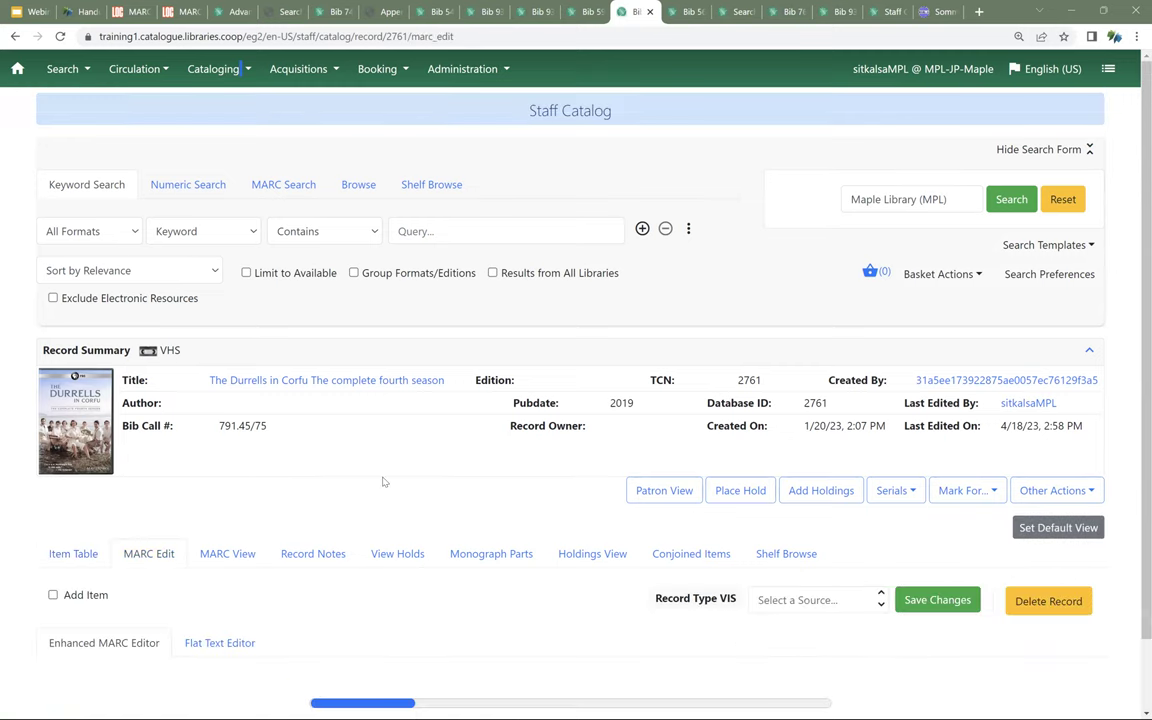
# Step: Examine the Durrells in Corfu record's fixed fields, 007, physical description and 3xx carrier fields for its actual video format
pyautogui.scroll(-1, 384, 483)
pyautogui.scroll(-4, 387, 486)
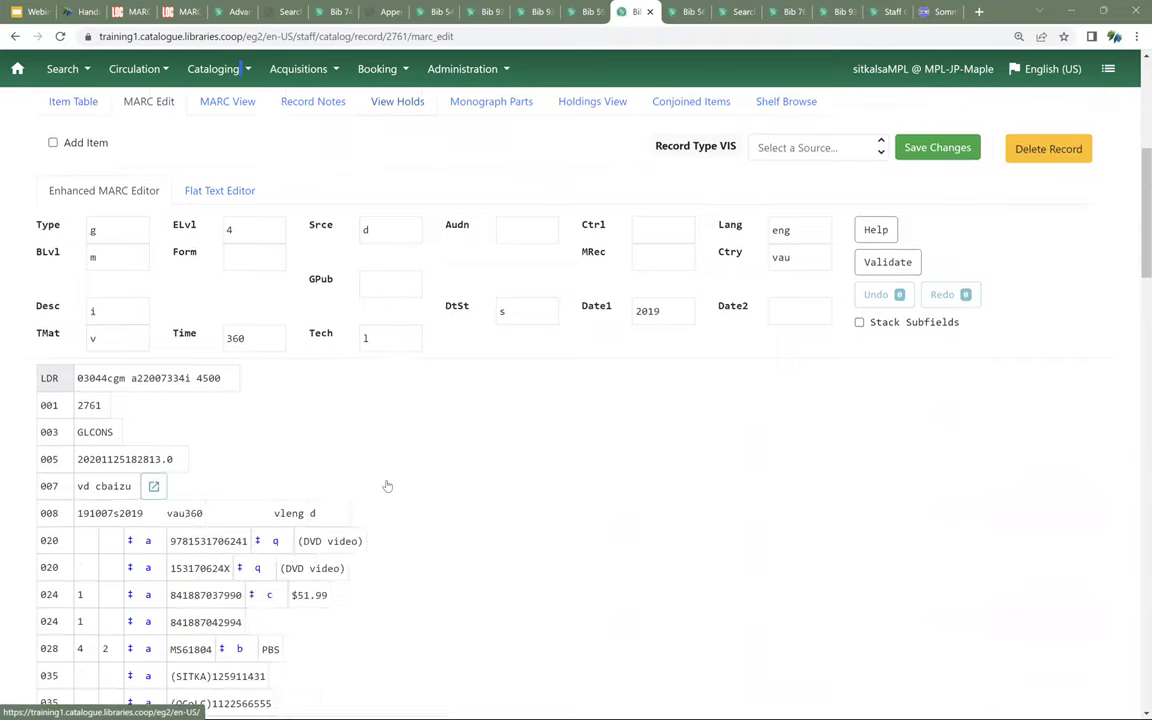
pyautogui.scroll(-3, 387, 486)
pyautogui.scroll(-3, 360, 490)
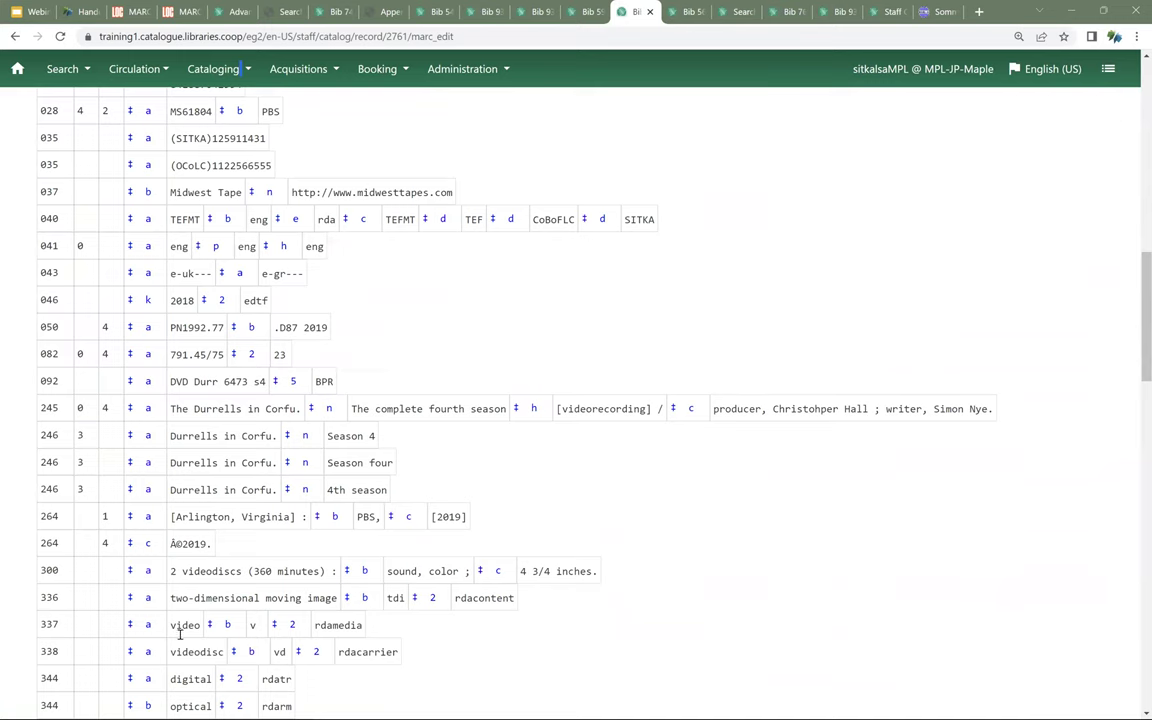
pyautogui.scroll(-2, 206, 548)
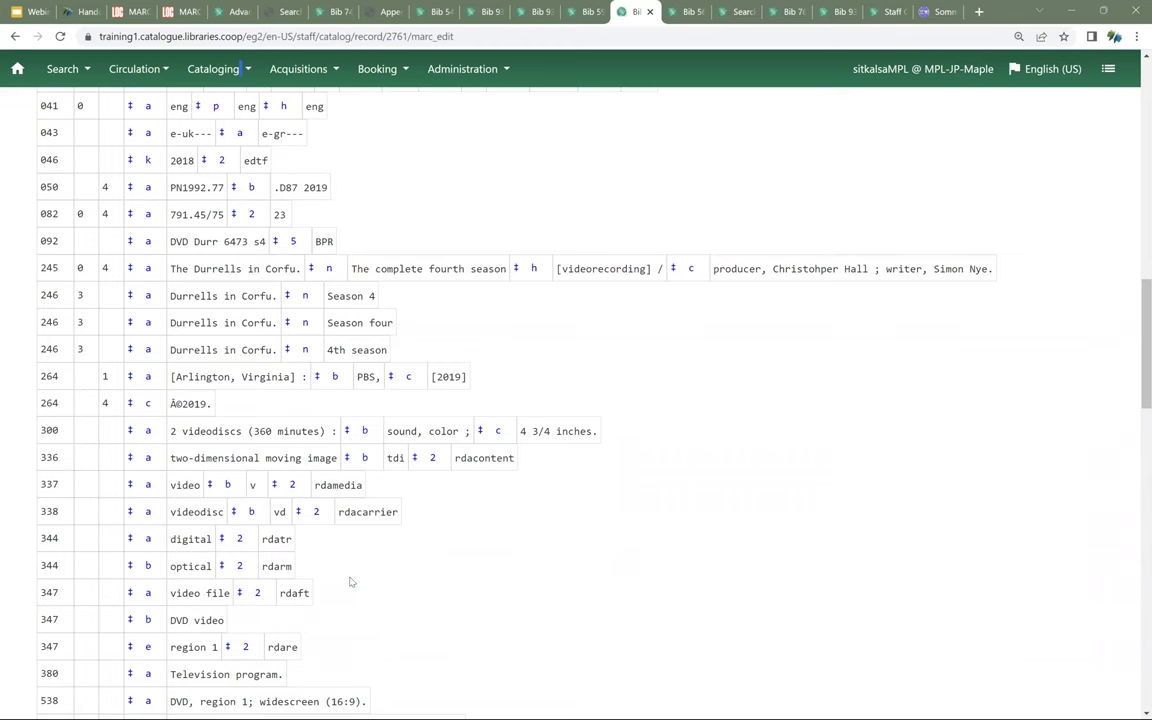
pyautogui.scroll(9, 354, 581)
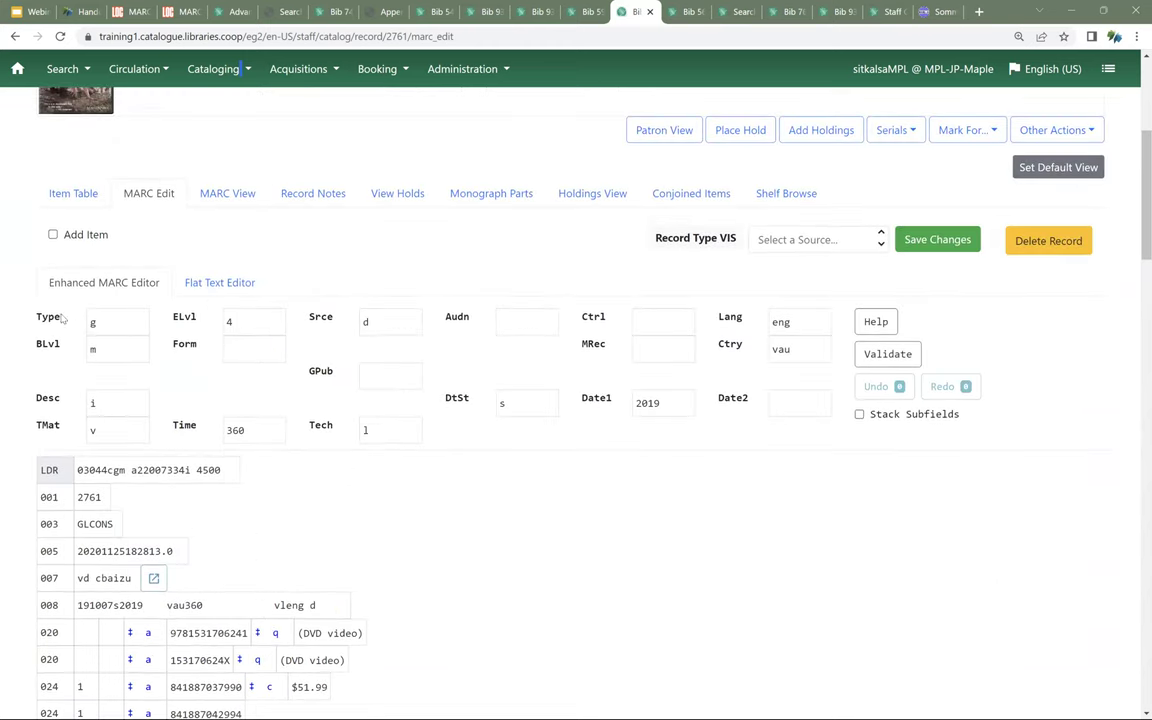
pyautogui.scroll(-1, 97, 320)
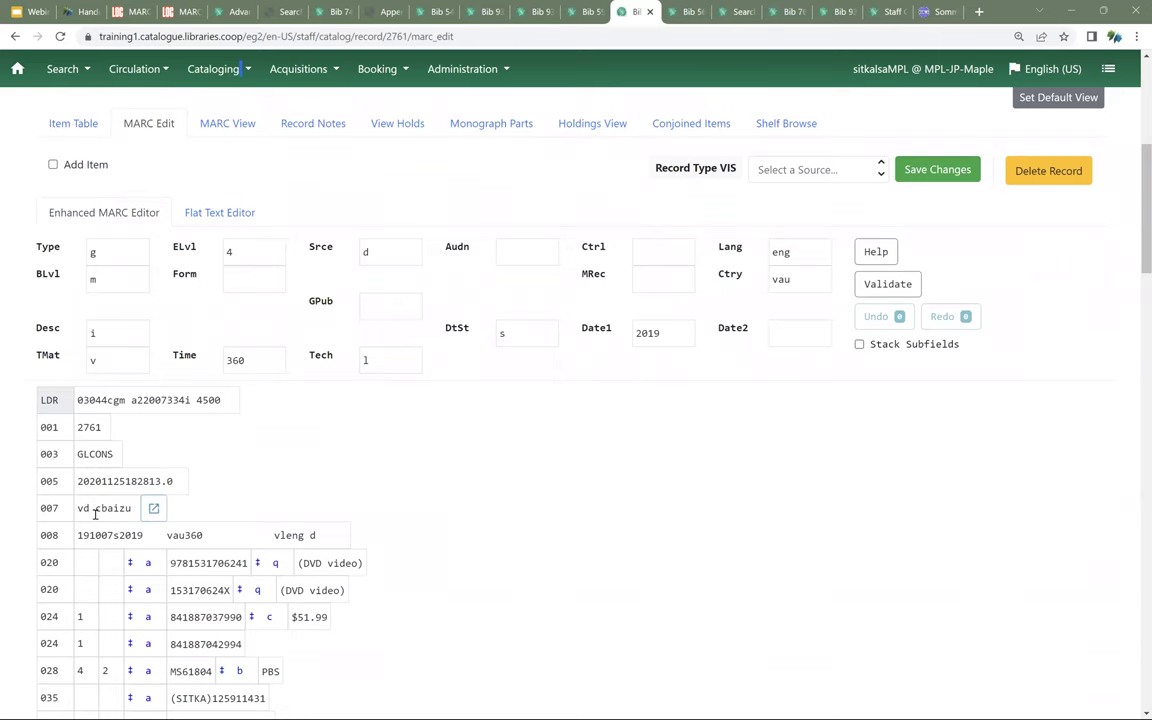
# Step: Set the Durrells in Corfu record's 007 Videorecording format to v: DVD in the Physical Characteristics Wizard
pyautogui.click(155, 511)
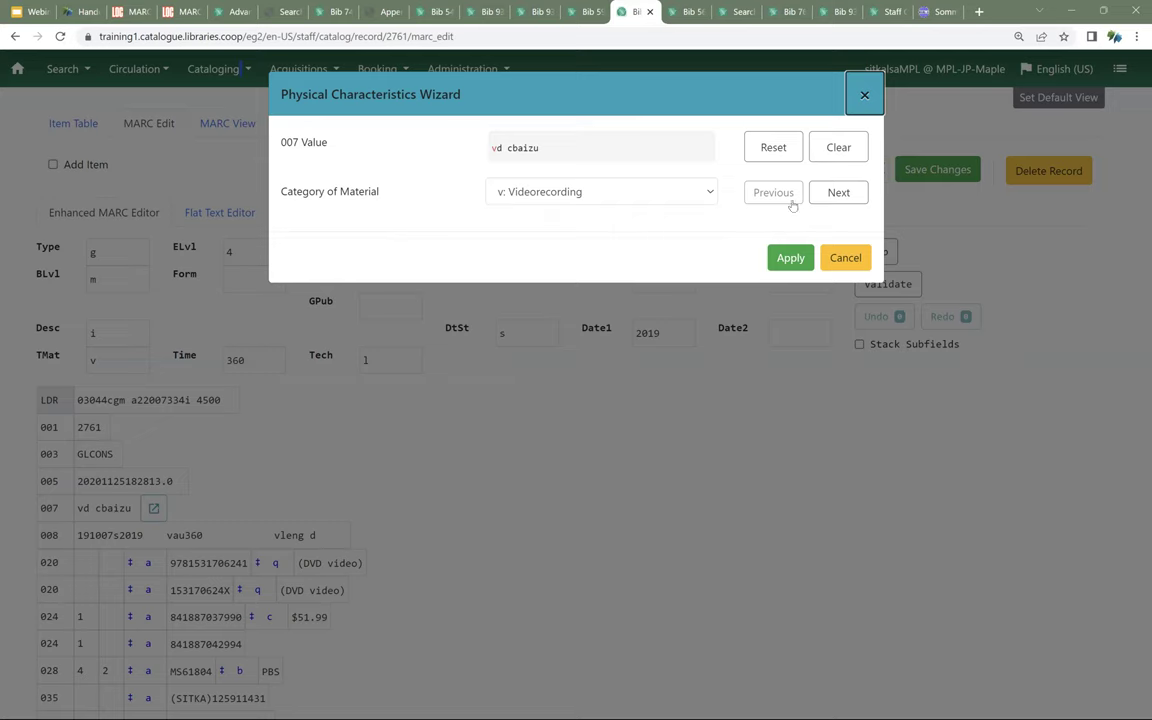
pyautogui.click(841, 200)
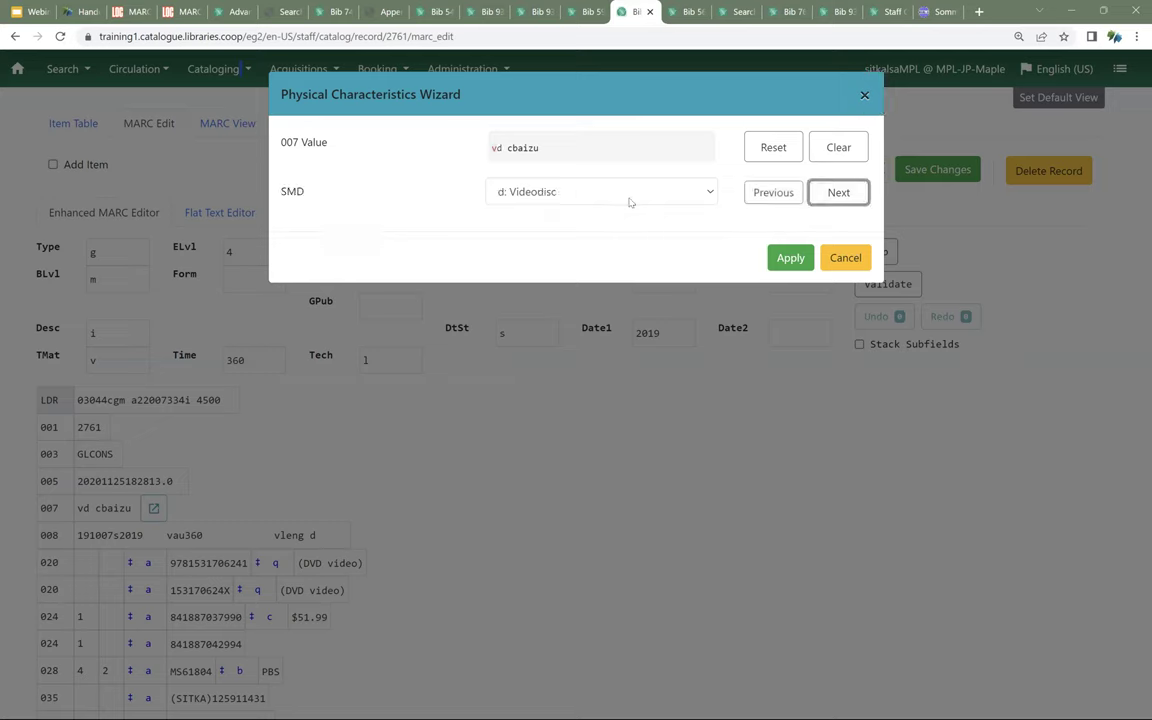
pyautogui.click(838, 194)
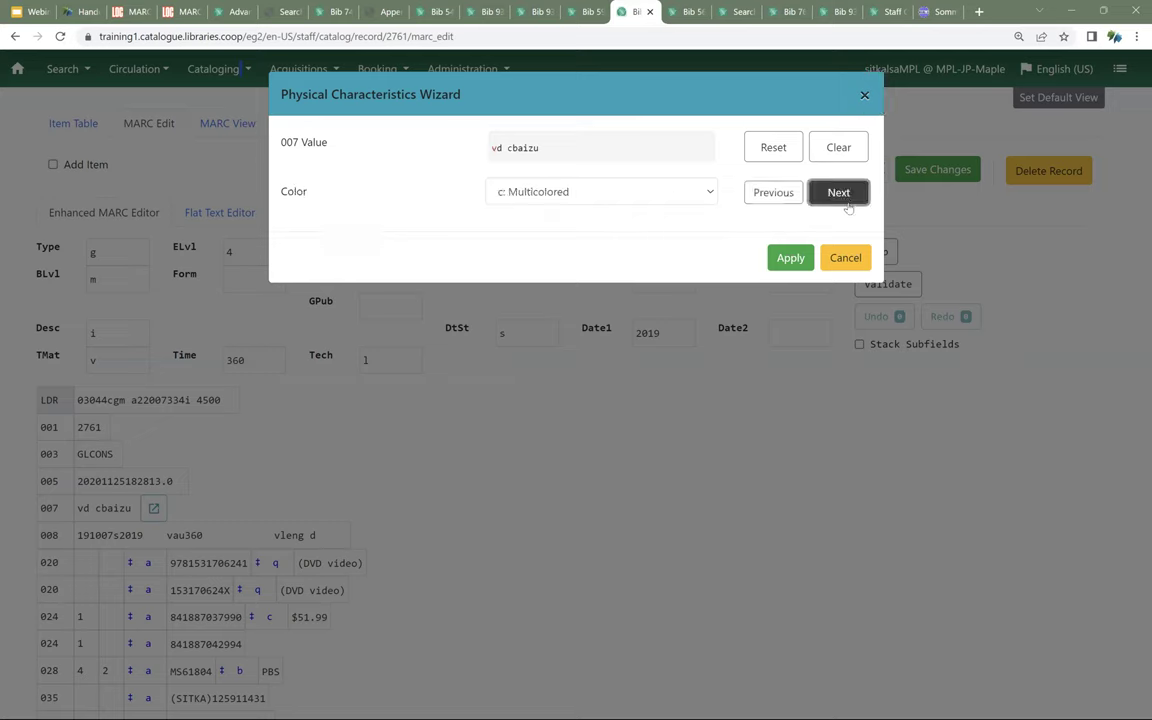
pyautogui.click(840, 195)
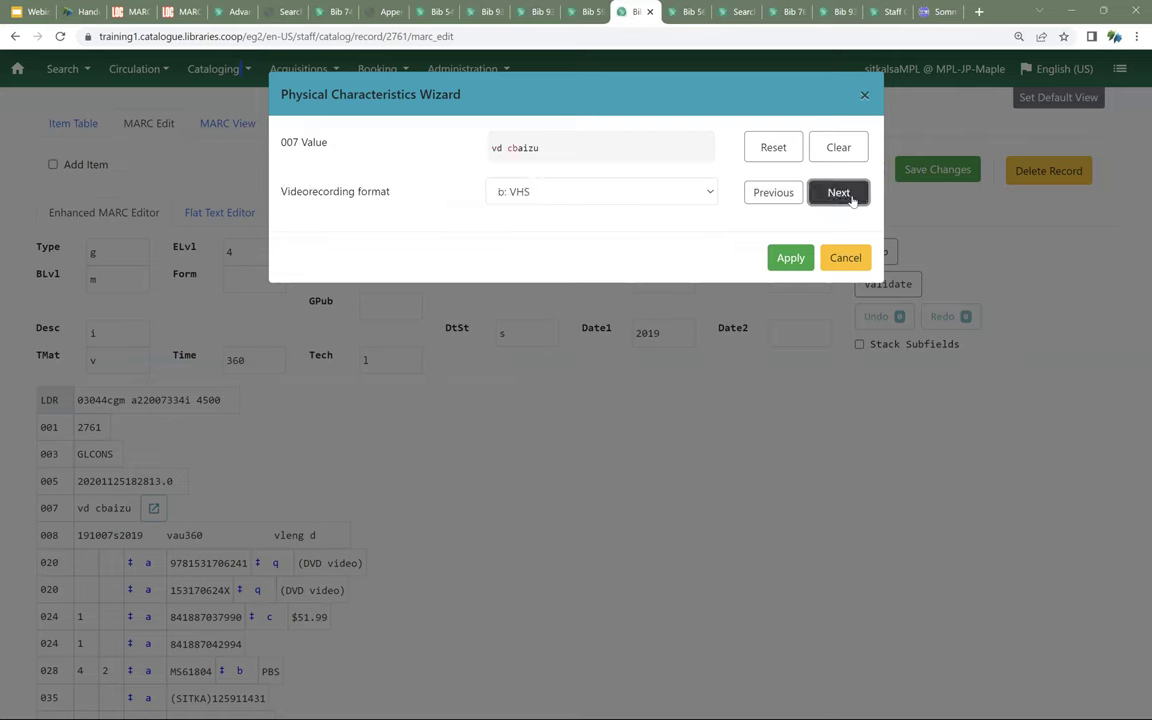
pyautogui.click(638, 197)
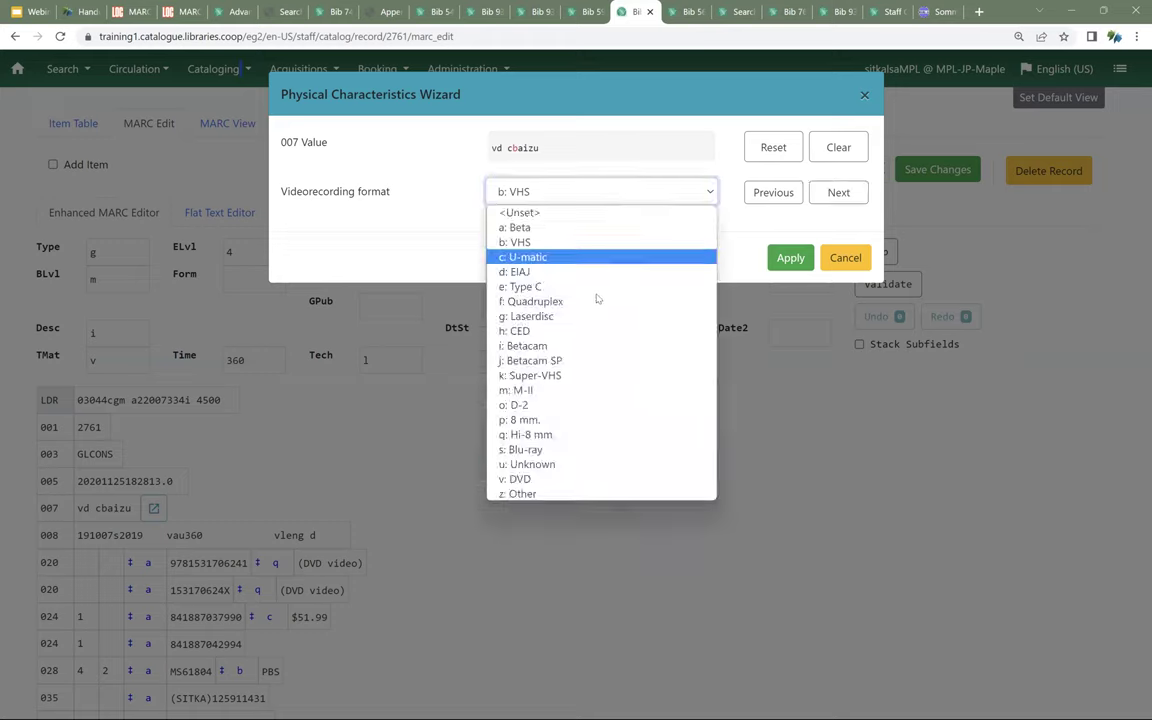
pyautogui.click(547, 480)
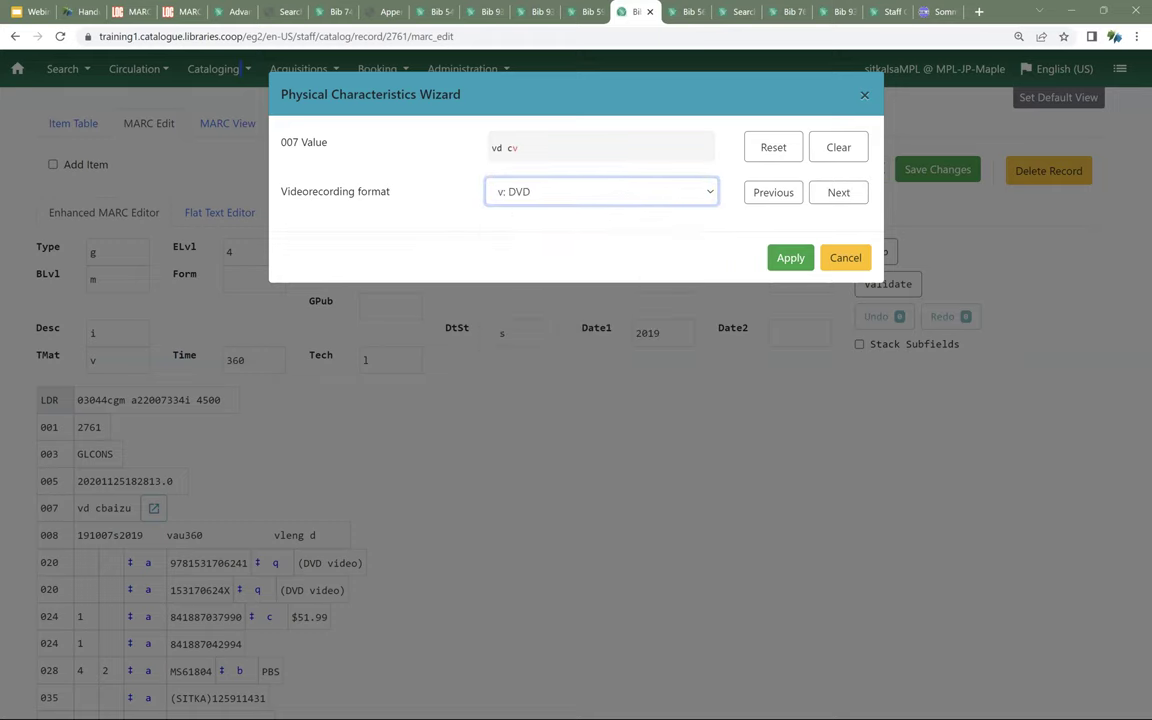
# Step: Set the 007's Sound on medium or separate to a: Sound on medium and its Medium for sound to i: Videodisc
pyautogui.click(843, 194)
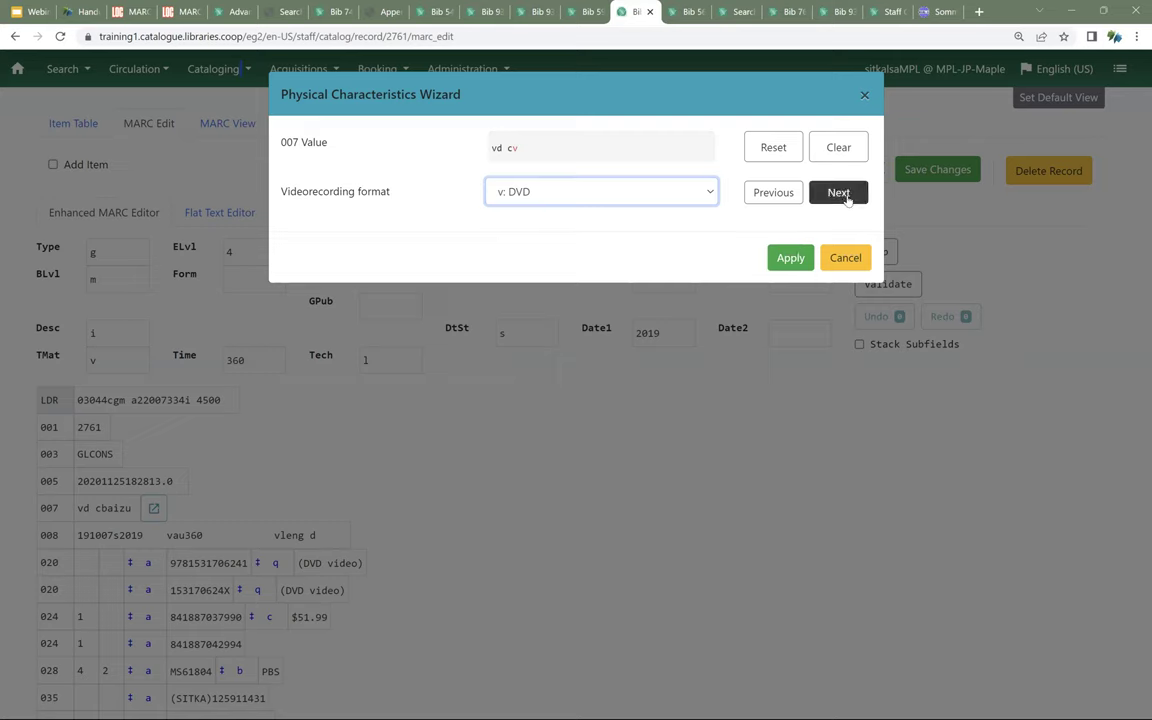
pyautogui.click(645, 196)
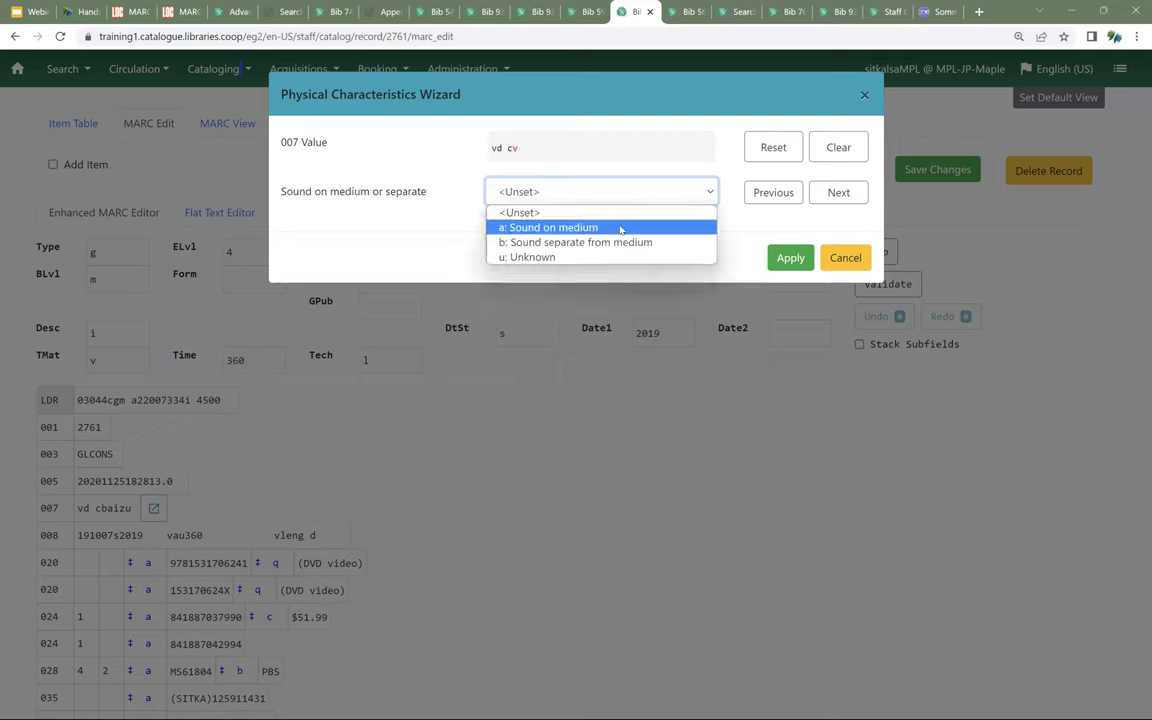
pyautogui.click(620, 229)
pyautogui.click(841, 192)
pyautogui.click(634, 197)
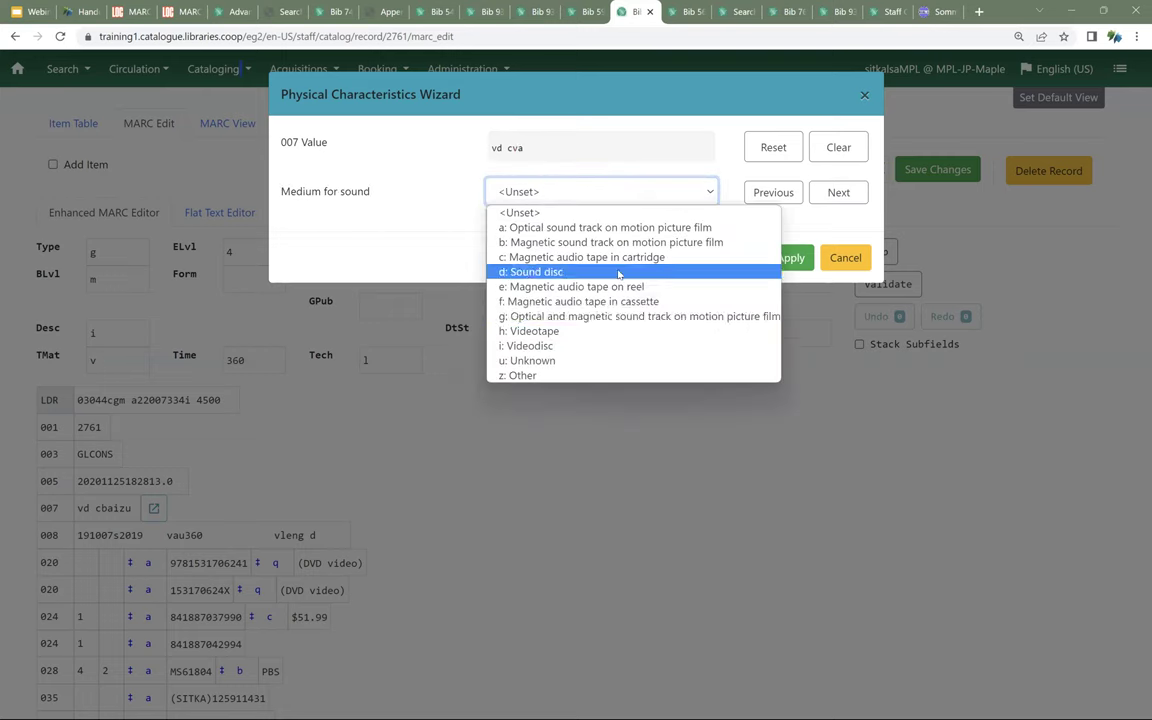
pyautogui.click(612, 346)
# Step: Set the 007's Dimensions to z: Other and its Configuration of playback channel to q: Multichannel, surround or quadraphonic
pyautogui.click(838, 192)
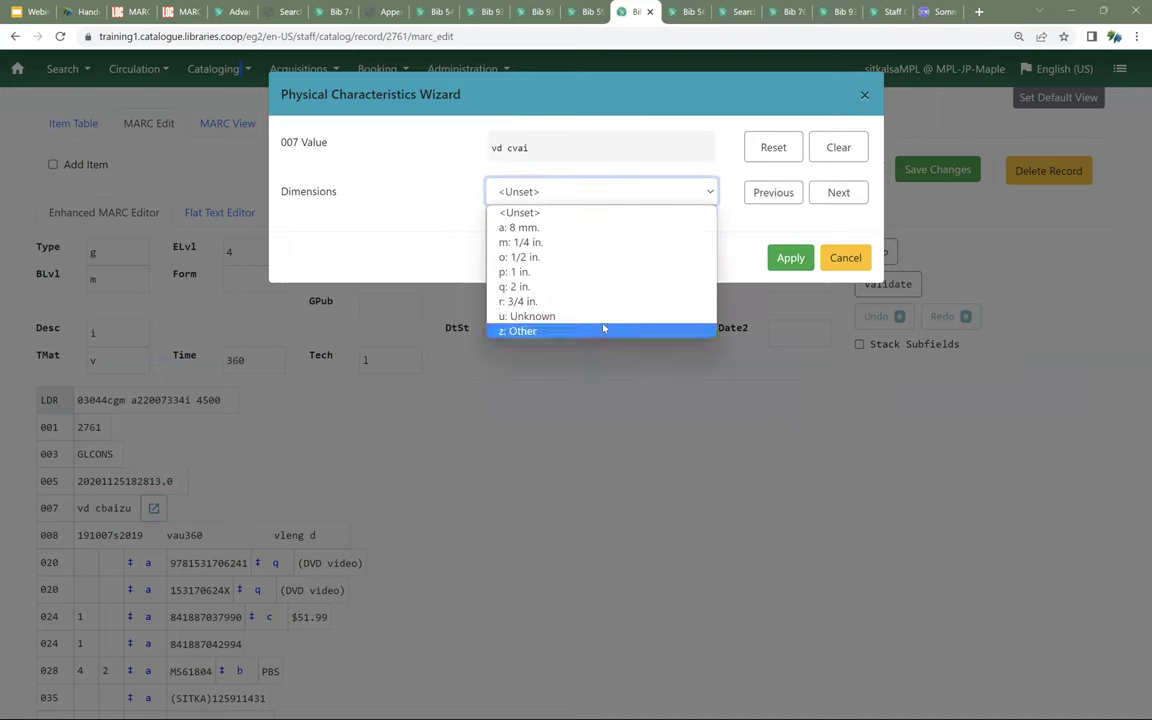
pyautogui.click(599, 331)
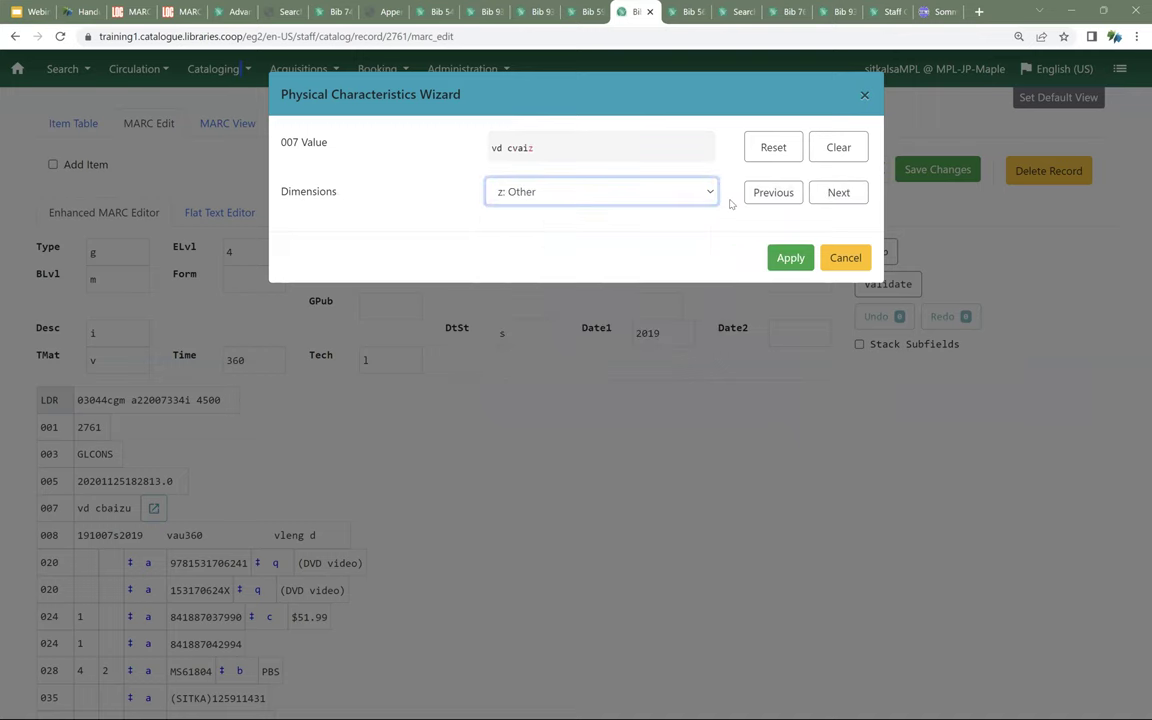
pyautogui.click(828, 193)
pyautogui.click(687, 197)
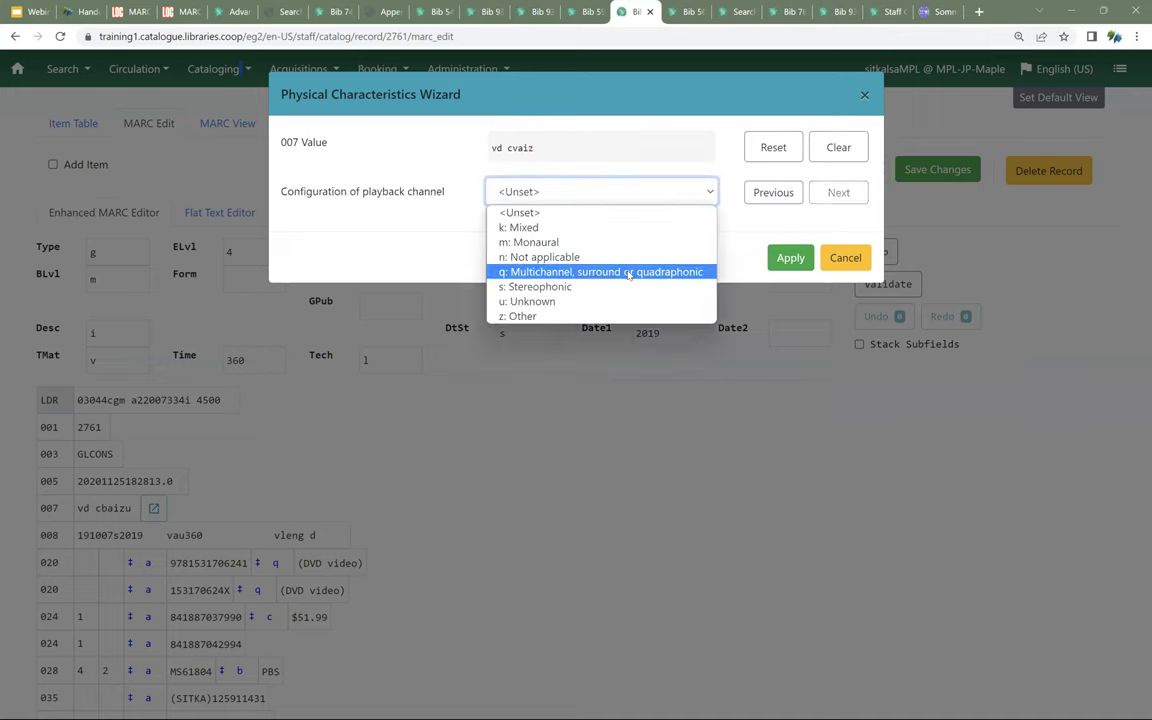
pyautogui.click(628, 273)
# Step: Apply the rebuilt 007 value to the Durrells in Corfu record and save the record's changes
pyautogui.click(790, 257)
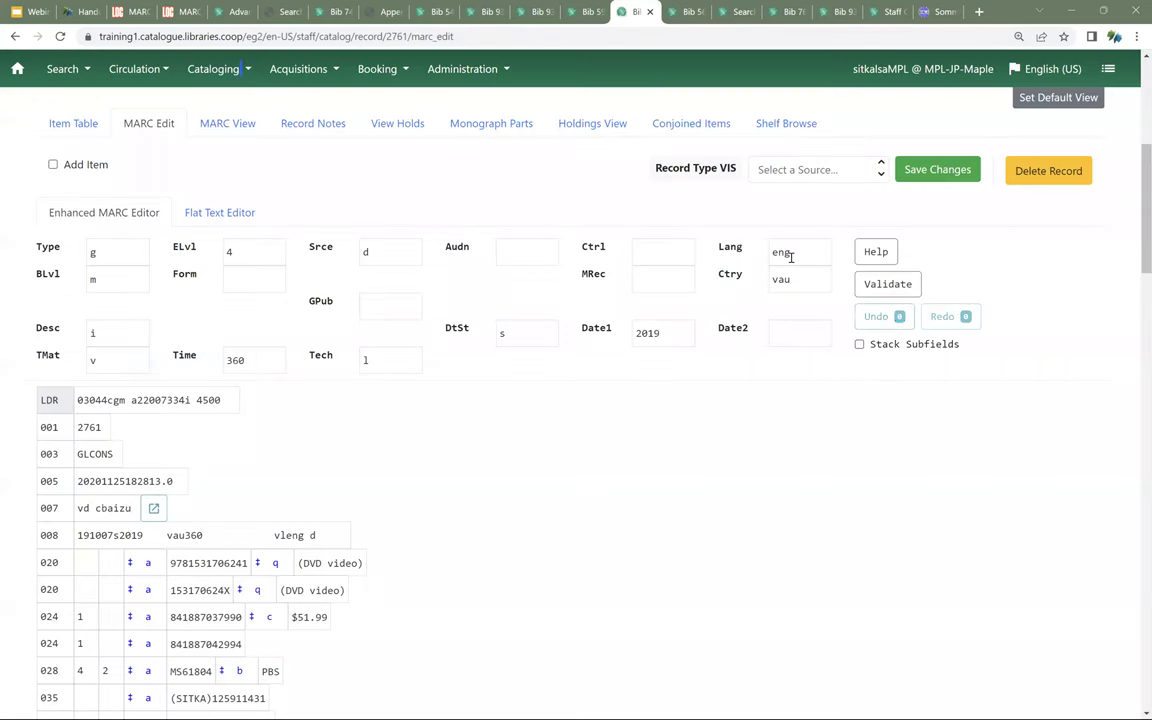
pyautogui.click(912, 172)
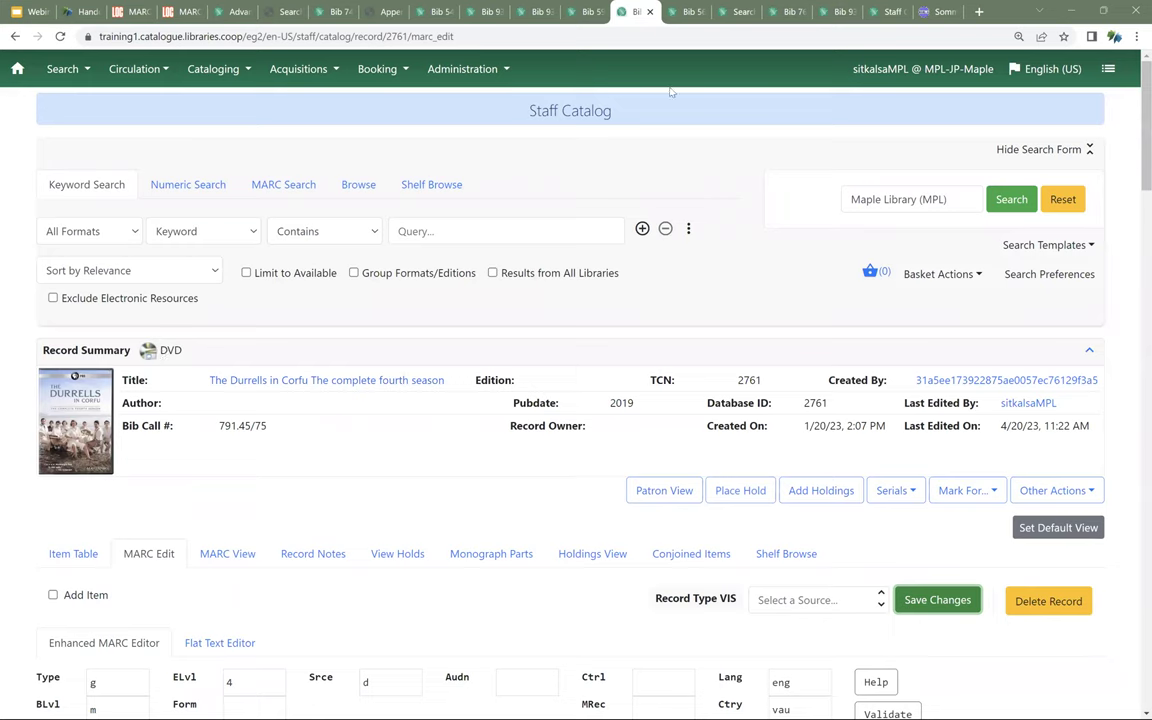
# Step: Open "The nice guys" record for MARC editing
pyautogui.click(683, 13)
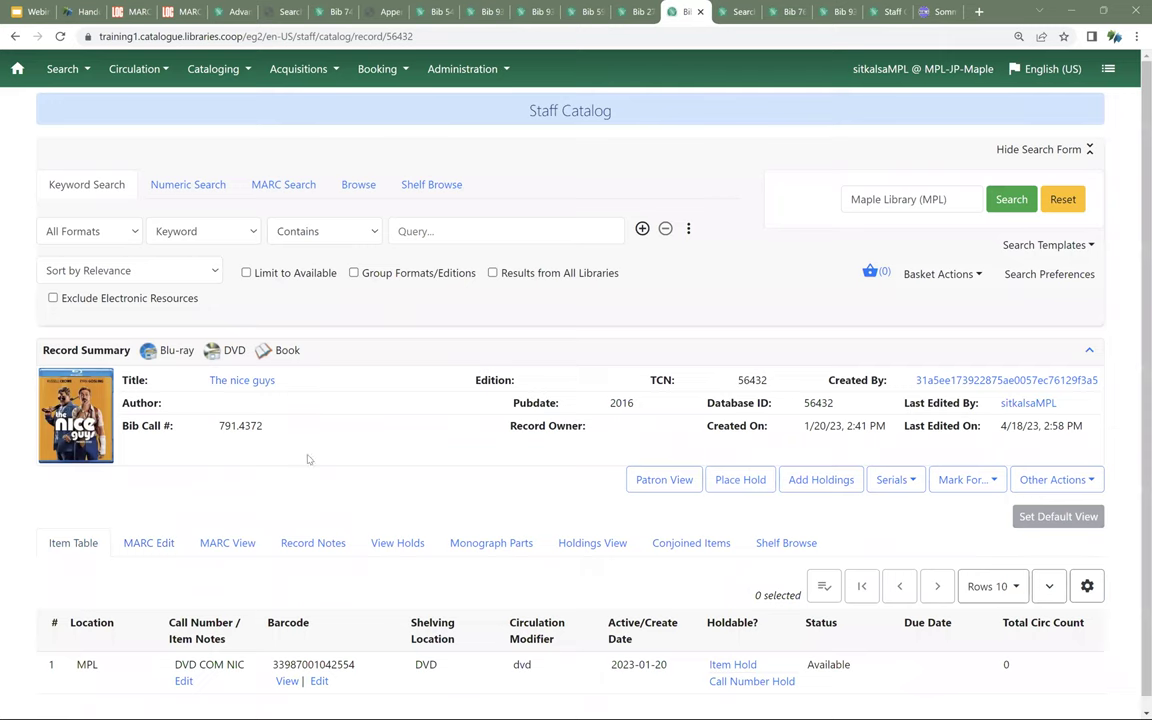
pyautogui.scroll(-1, 280, 414)
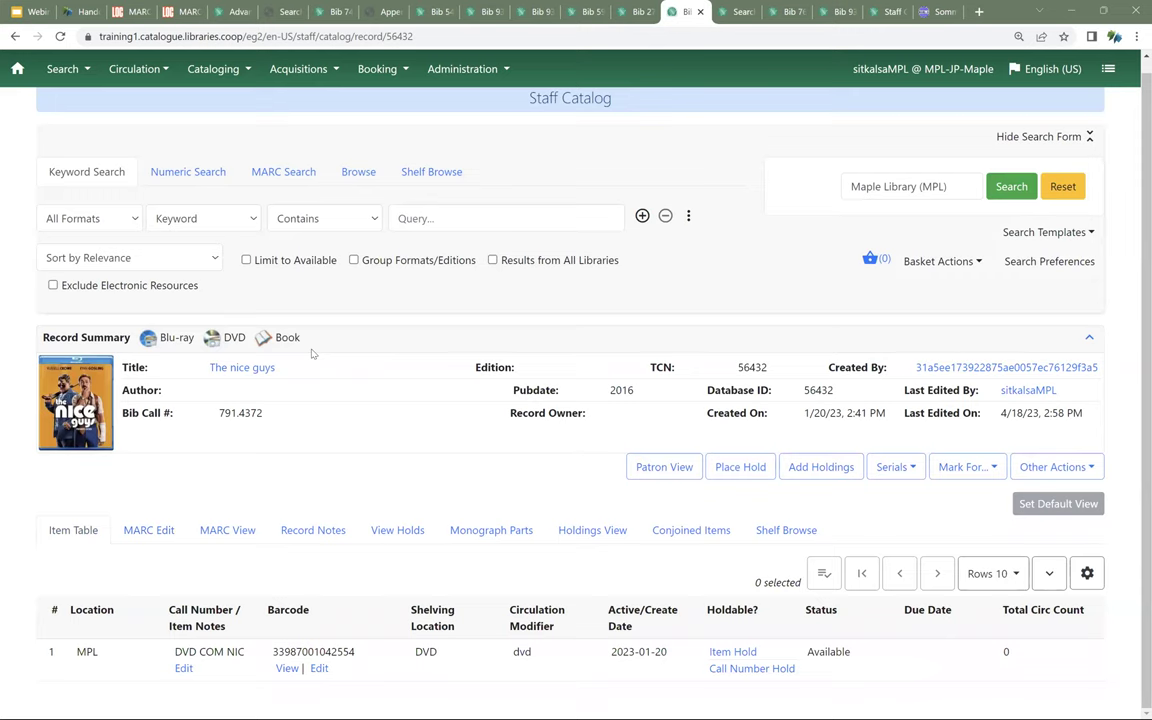
pyautogui.click(150, 531)
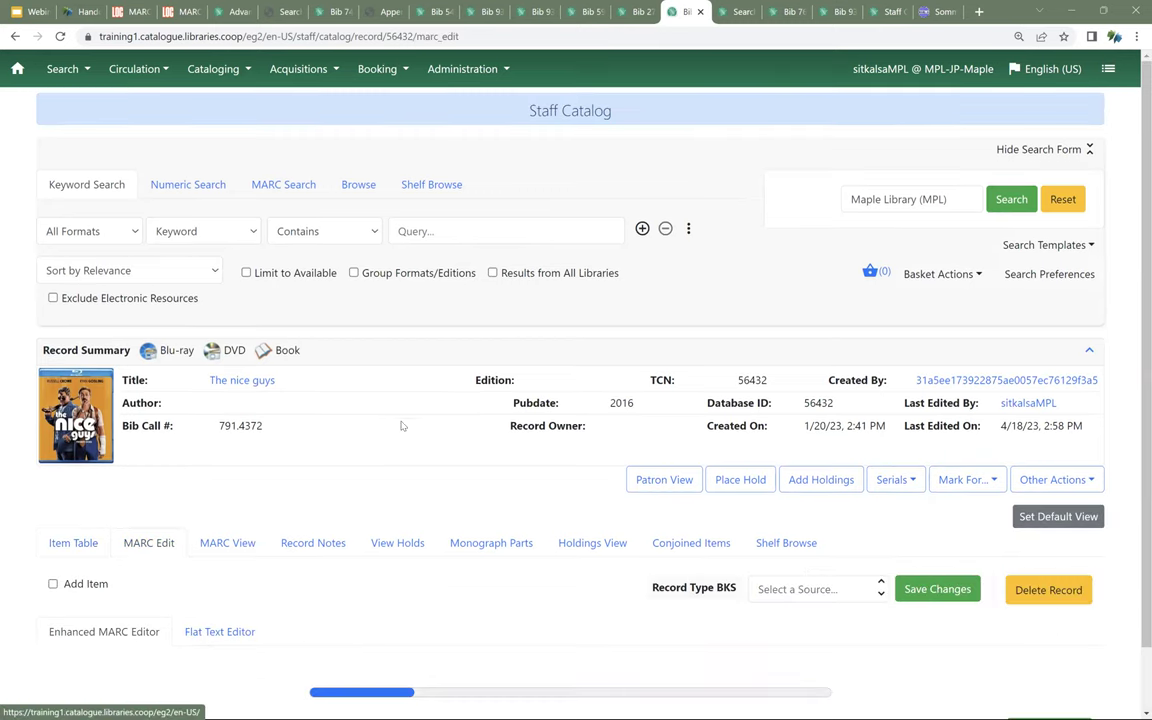
# Step: Change The nice guys record's fixed-field Type to g: Projected medium and save the record's changes
pyautogui.scroll(-5, 390, 422)
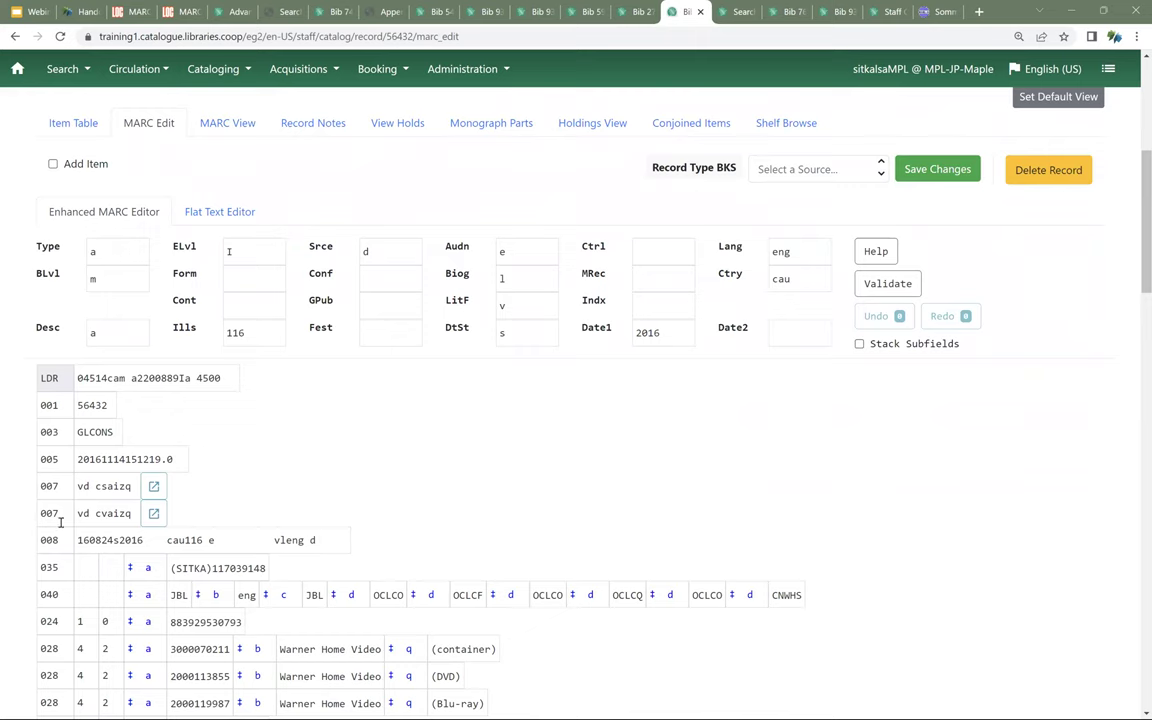
pyautogui.scroll(-2, 602, 438)
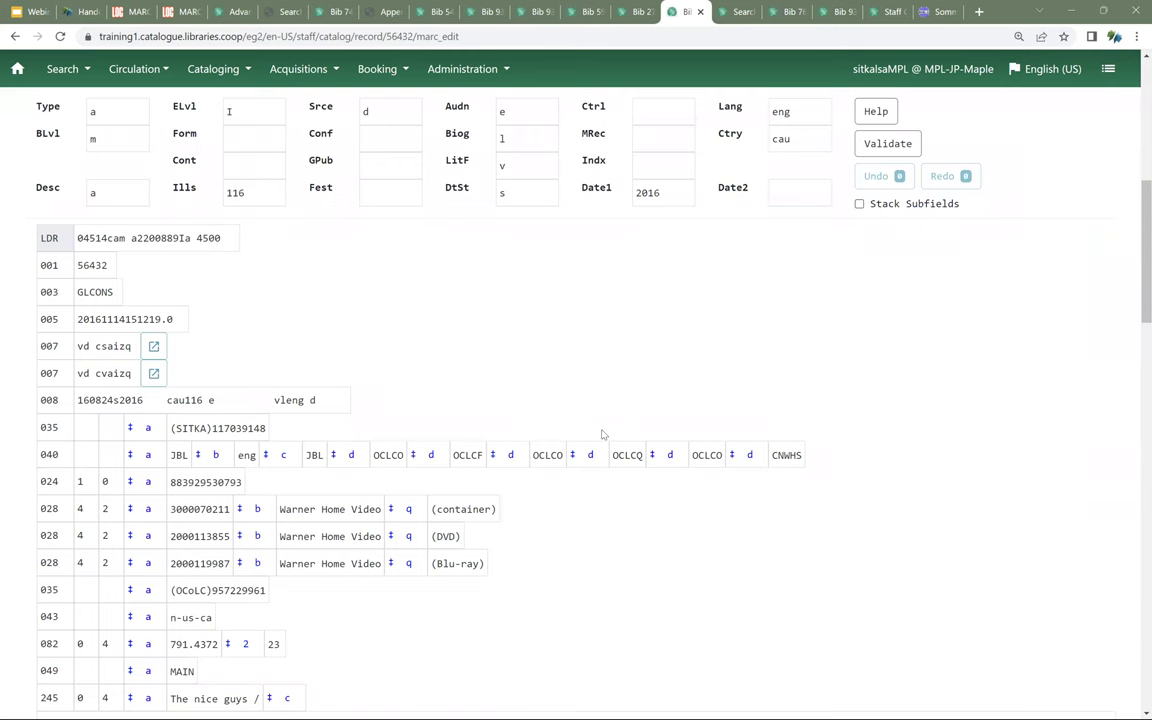
pyautogui.scroll(-4, 602, 434)
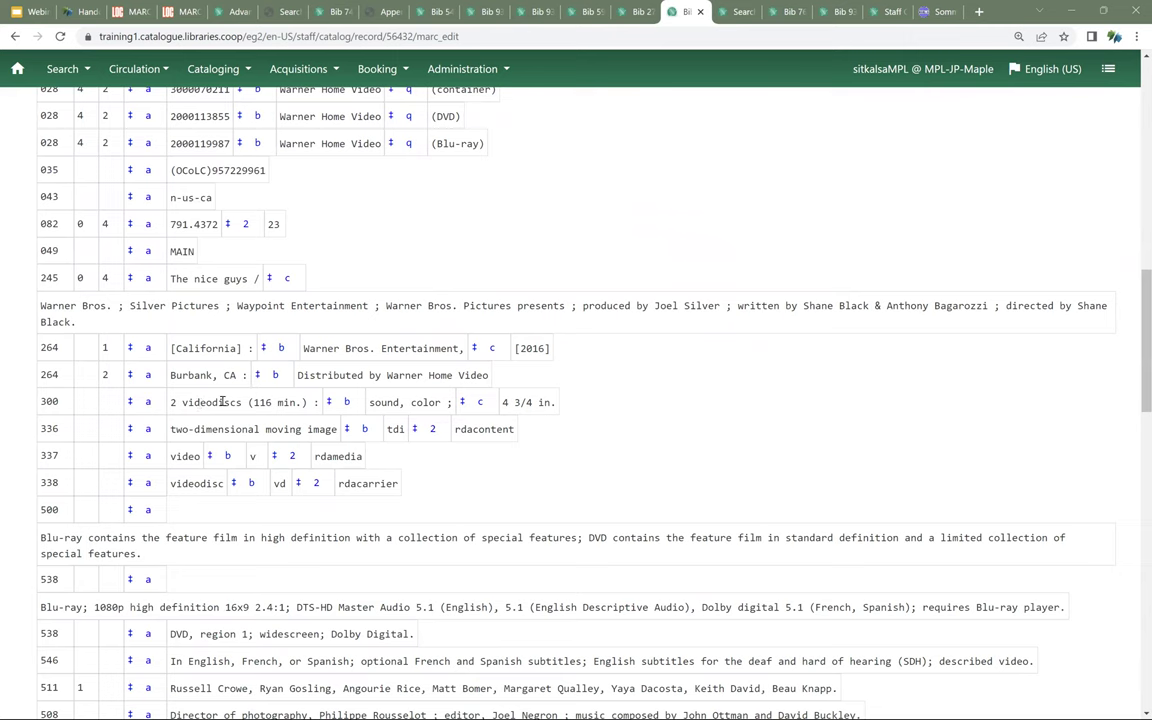
pyautogui.scroll(-2, 522, 346)
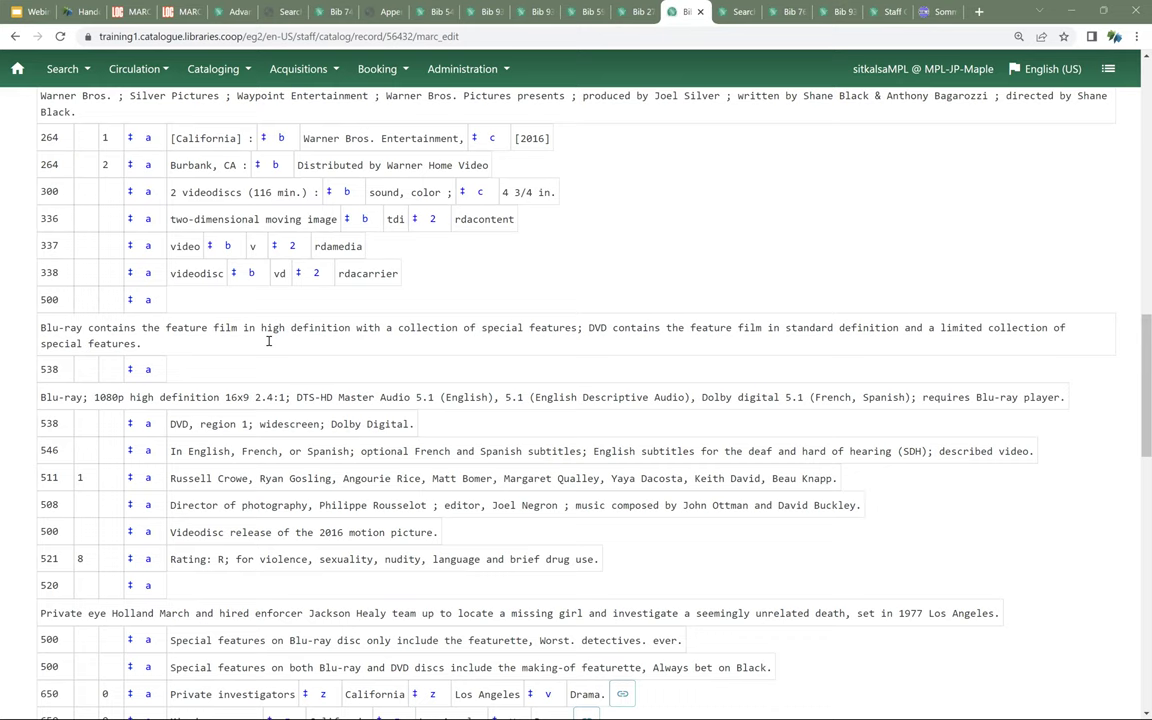
pyautogui.scroll(15, 300, 350)
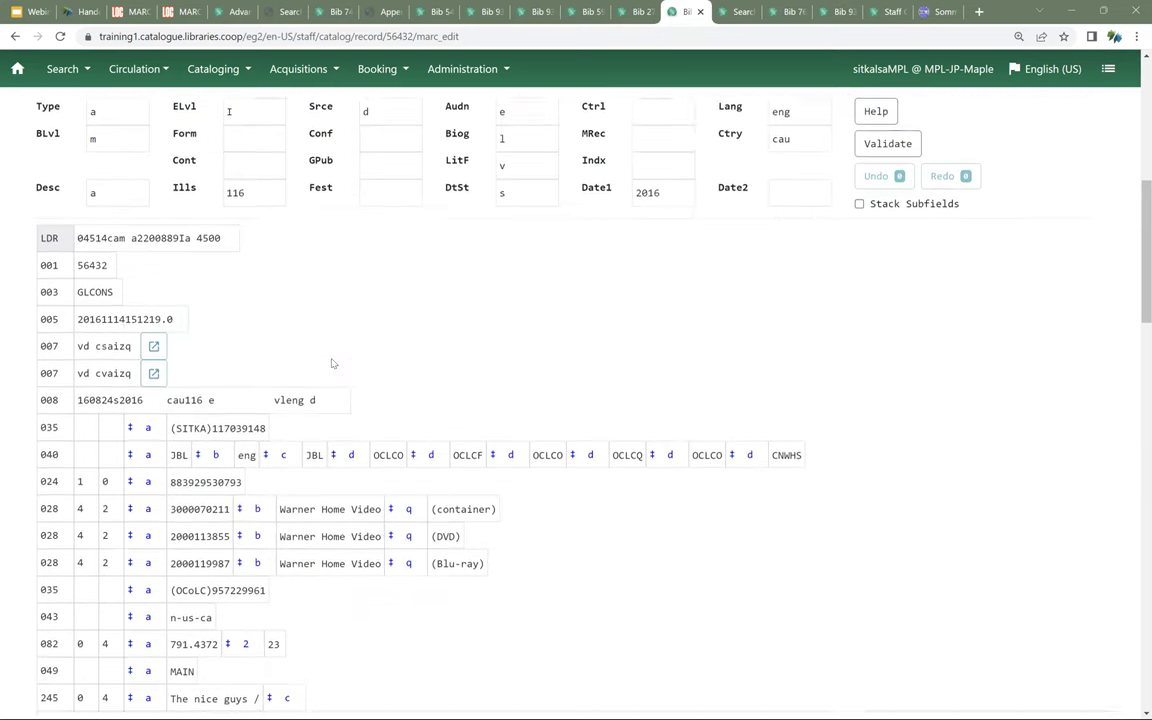
pyautogui.click(130, 393)
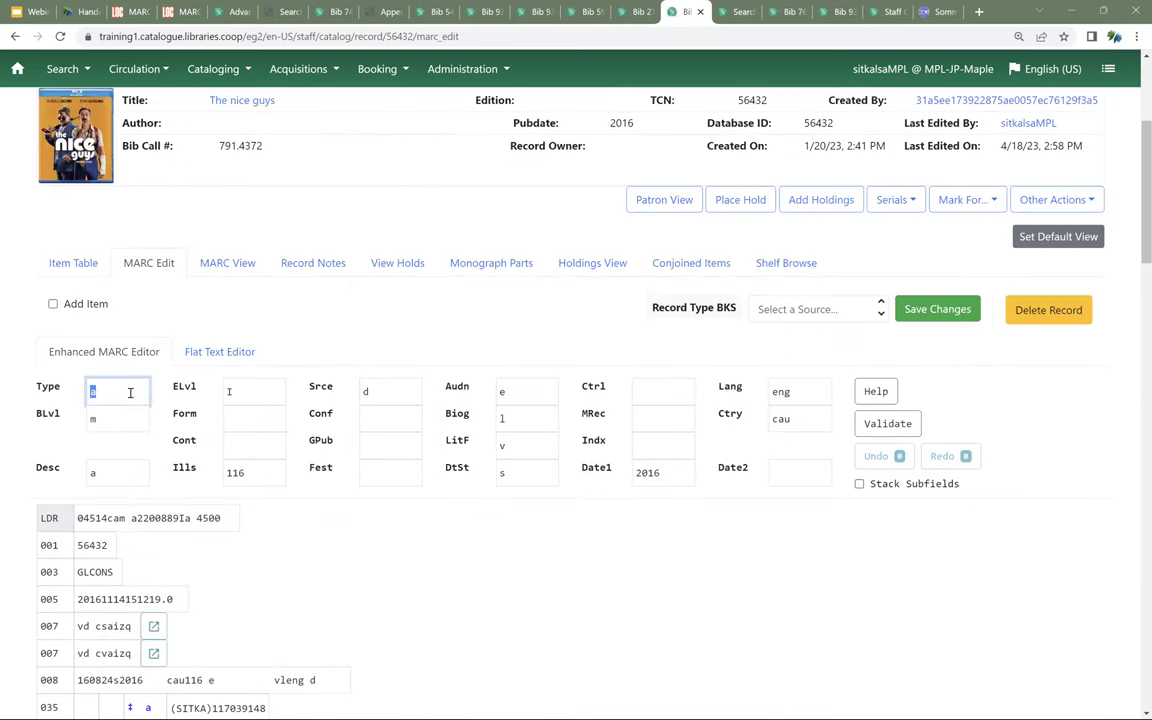
pyautogui.write('g')
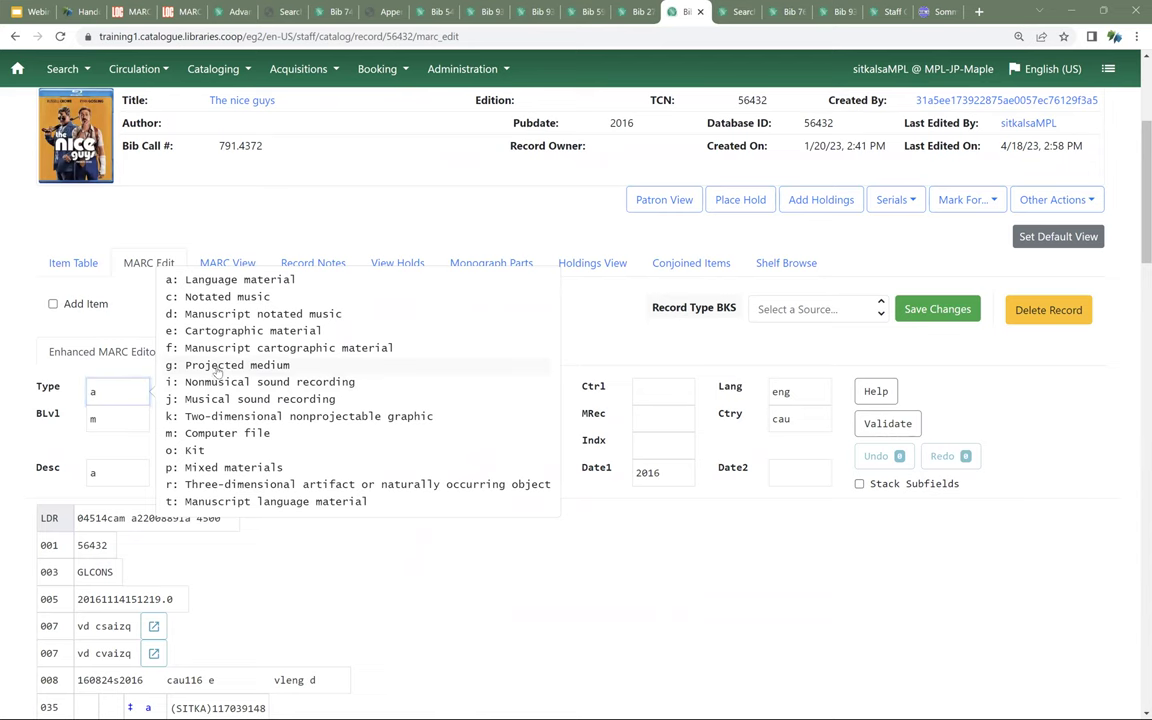
pyautogui.press('Return')
pyautogui.scroll(-2, 656, 442)
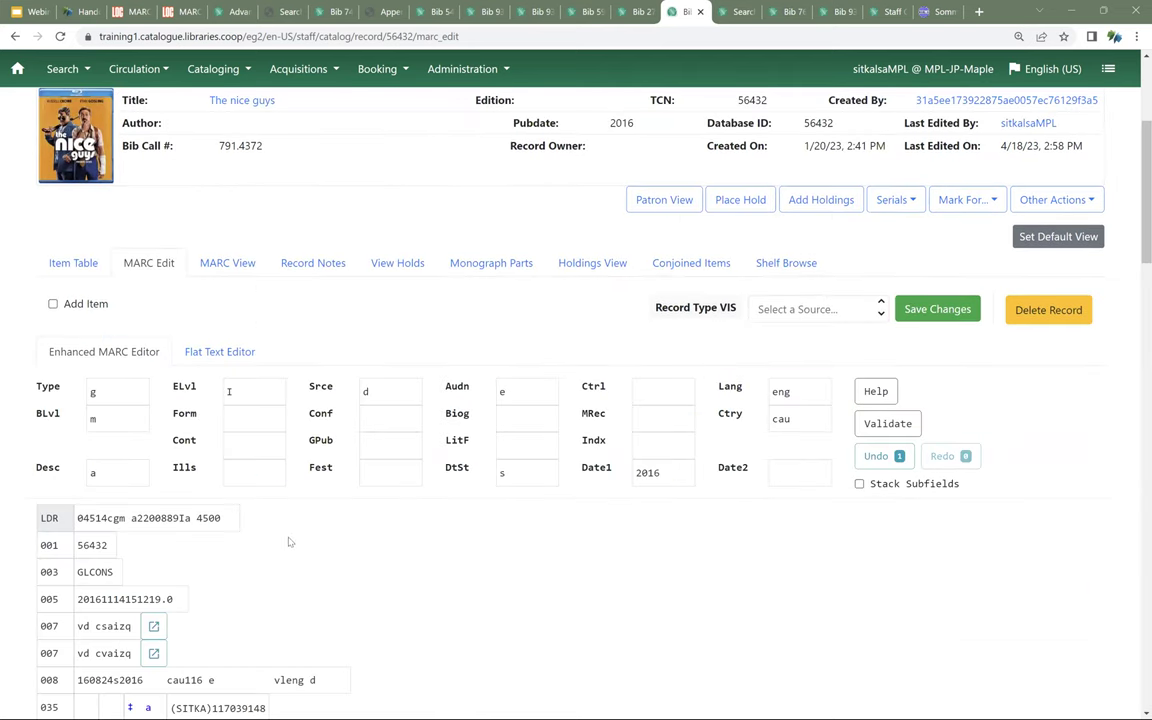
pyautogui.scroll(-1, 345, 517)
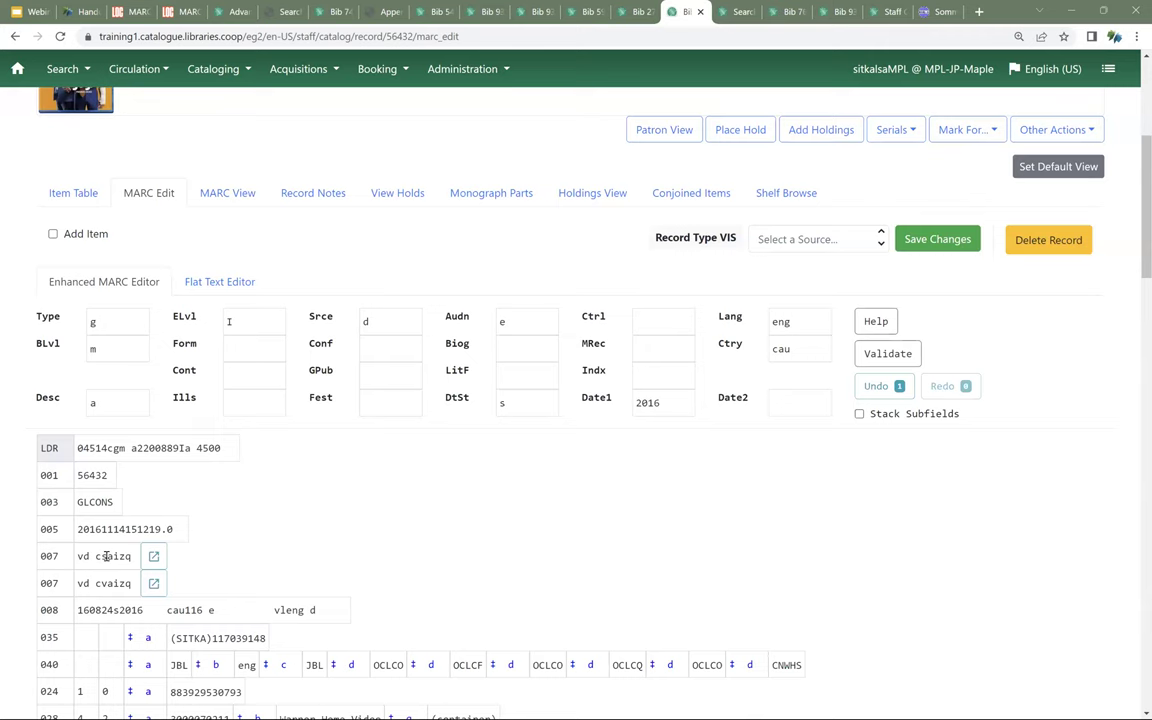
pyautogui.click(940, 241)
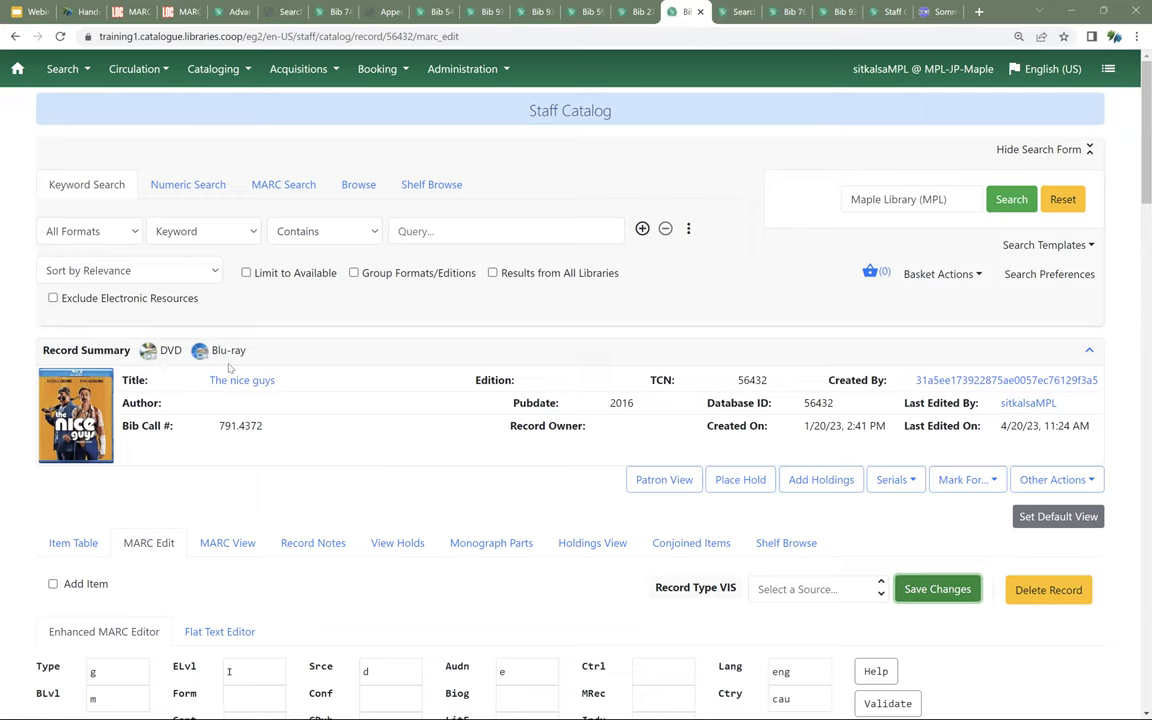
# Step: Review the format icons and the two 007 fields of the saved The nice guys record
pyautogui.scroll(-3, 228, 368)
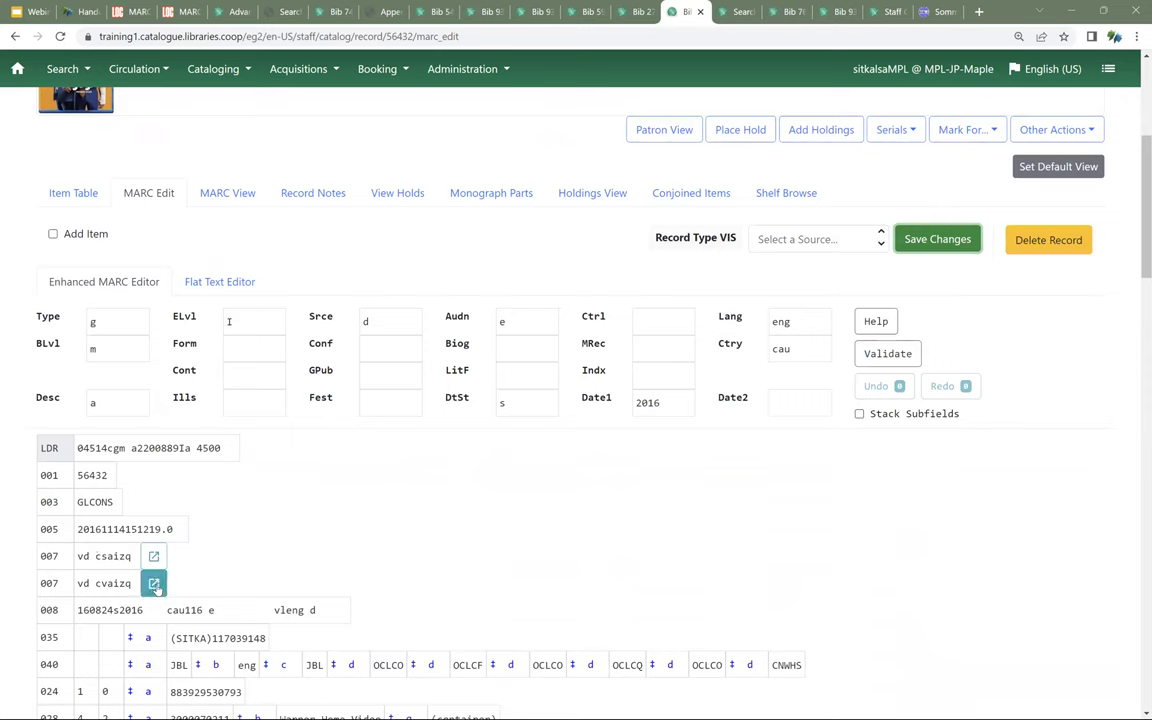
pyautogui.scroll(1, 496, 480)
pyautogui.scroll(3, 496, 481)
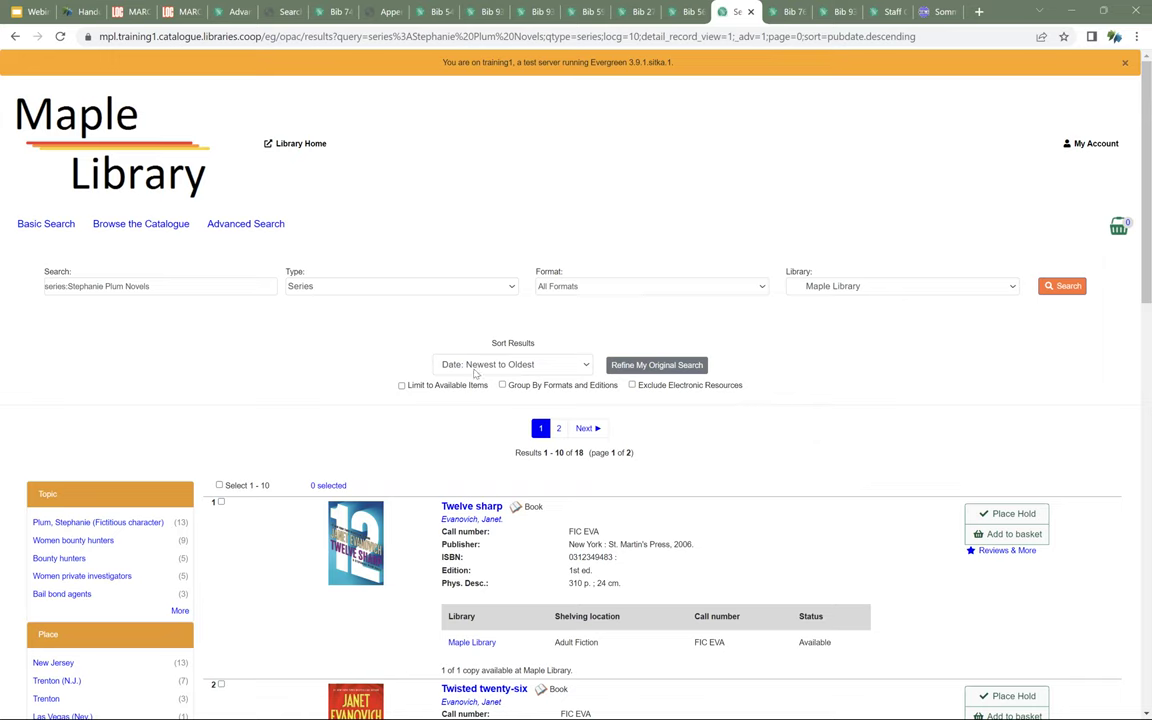
# Step: Check the publication dates on both pages of the Stephanie Plum Novels series results sorted from newest to oldest
pyautogui.scroll(-2, 887, 478)
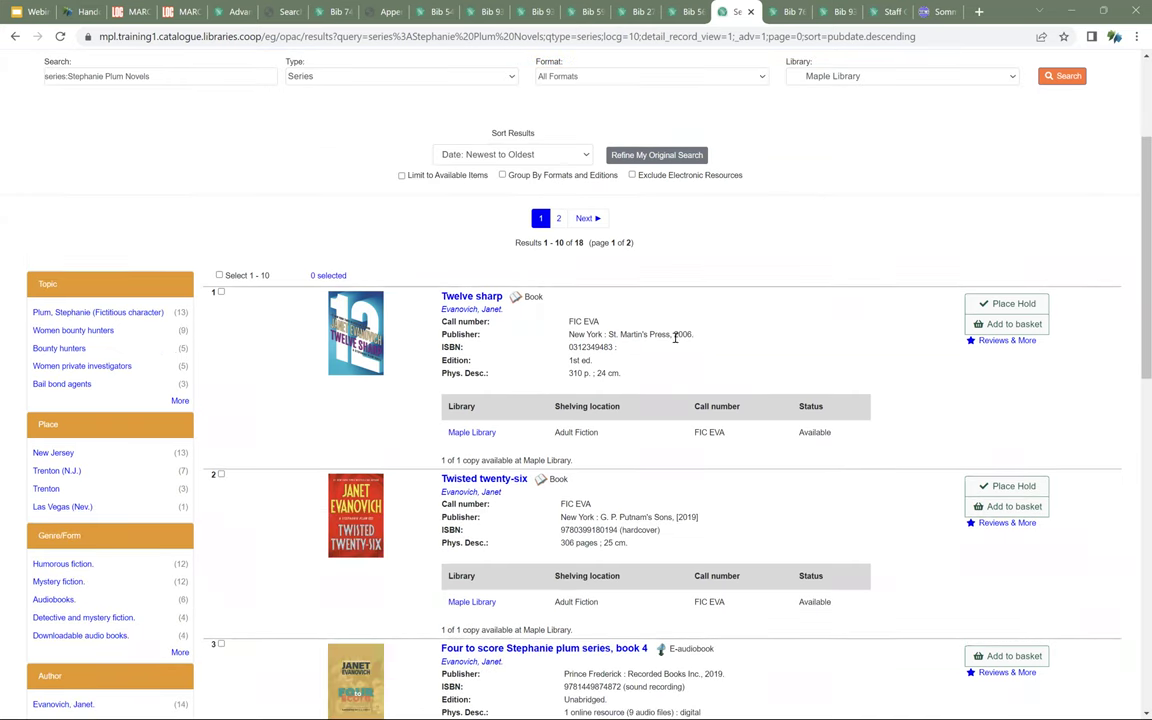
pyautogui.moveTo(674, 338); pyautogui.dragTo(717, 340)
pyautogui.click(704, 524)
pyautogui.moveTo(703, 522); pyautogui.dragTo(674, 518)
pyautogui.scroll(-5, 794, 466)
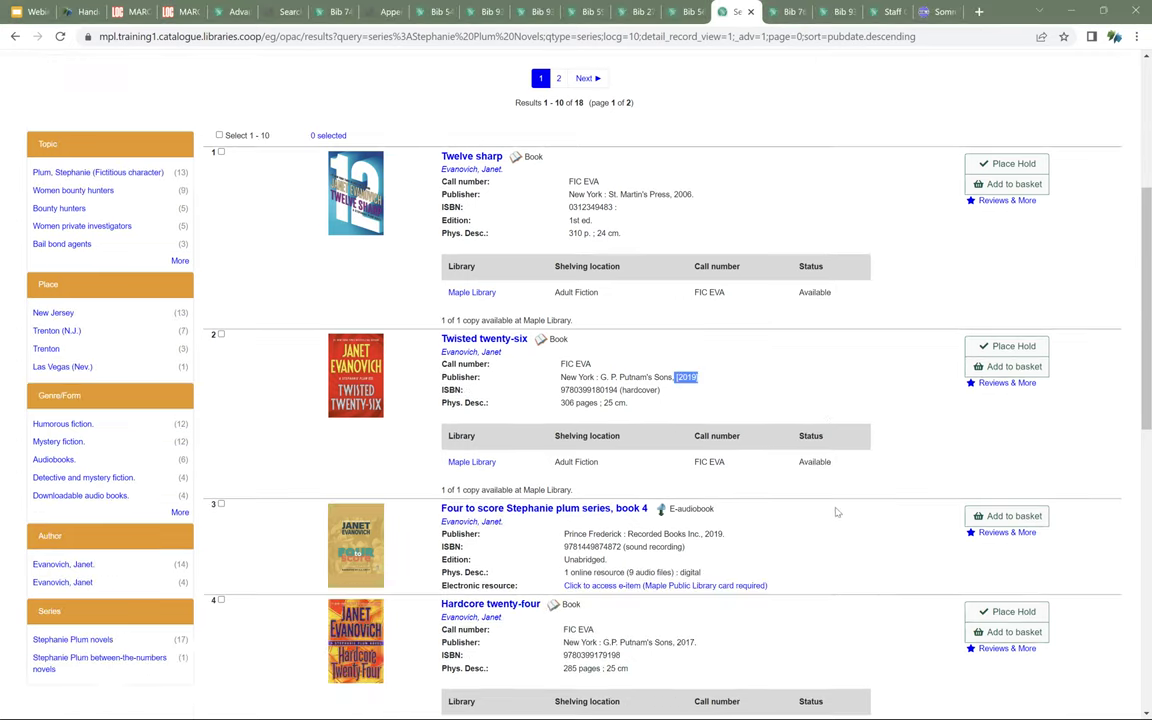
pyautogui.scroll(-4, 794, 466)
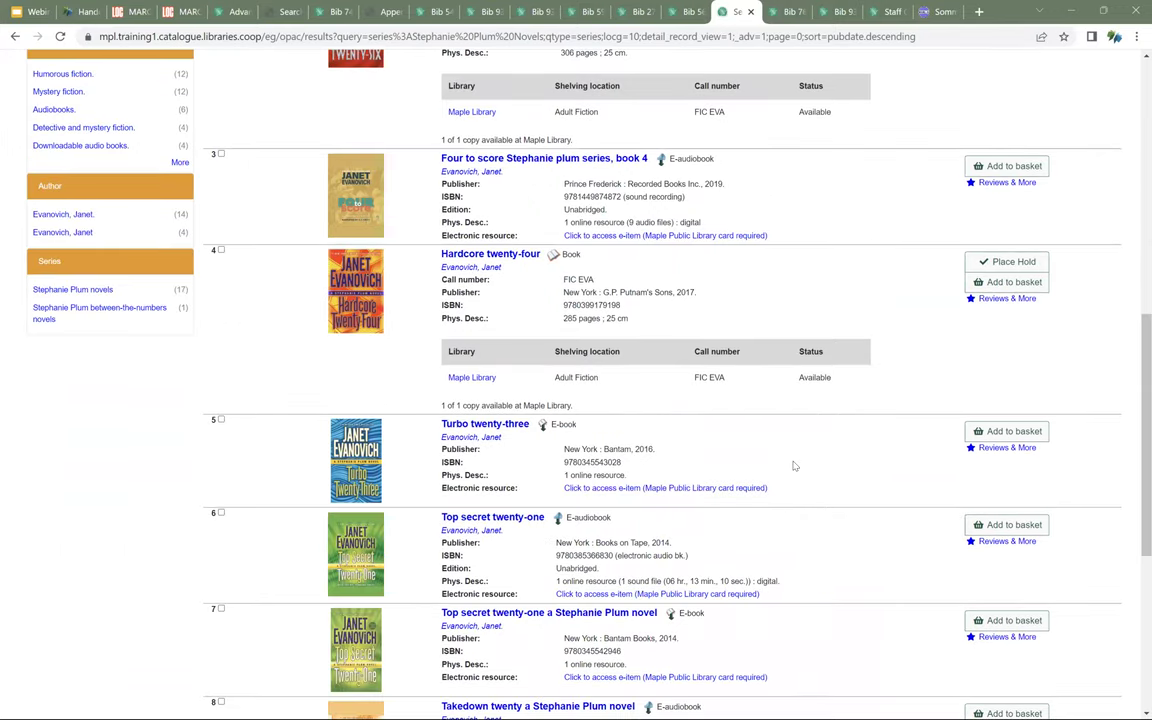
pyautogui.scroll(-8, 794, 466)
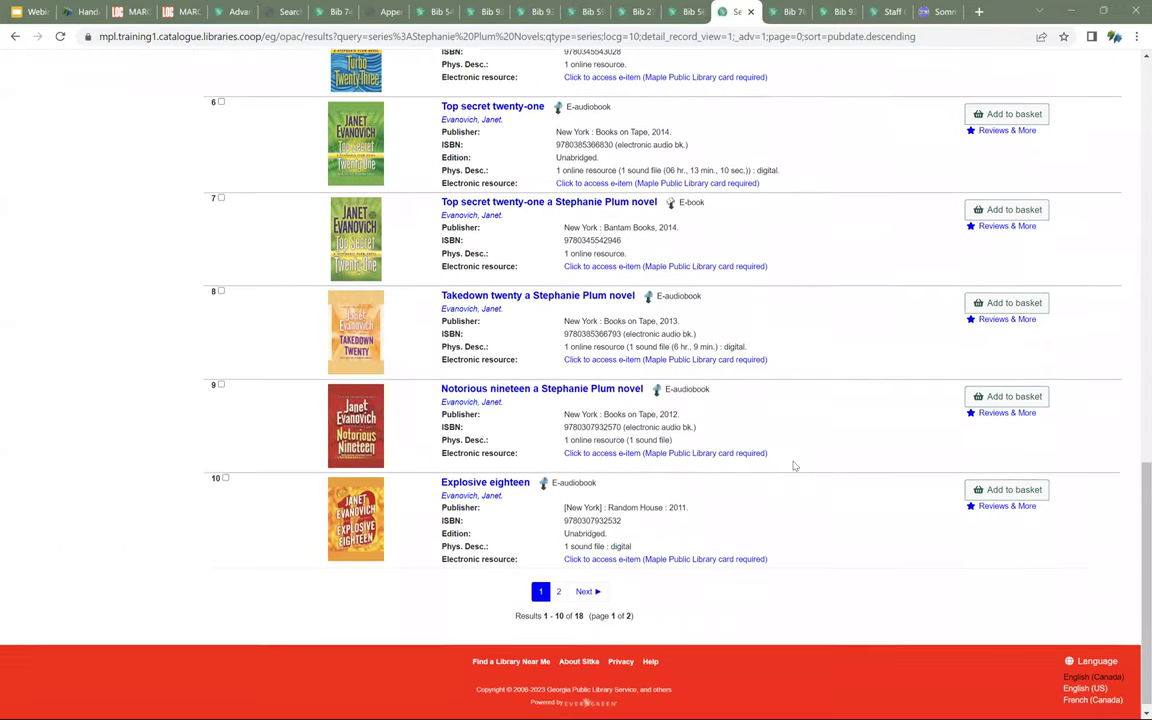
pyautogui.click(555, 590)
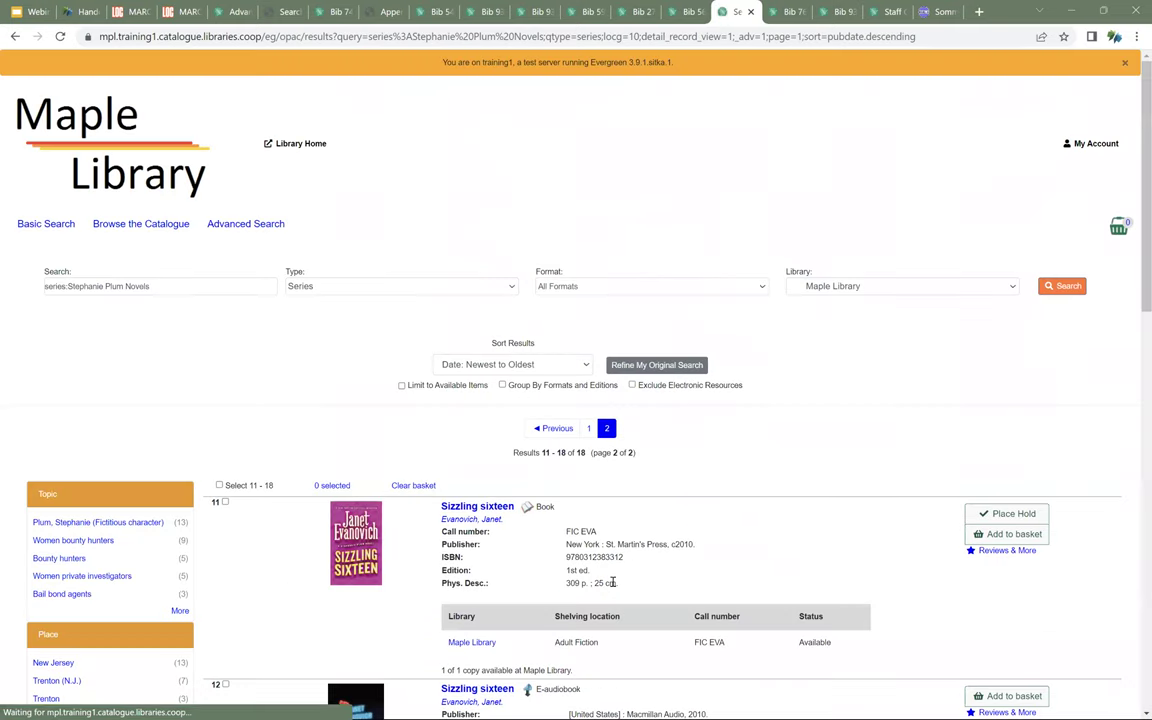
pyautogui.scroll(-15, 700, 565)
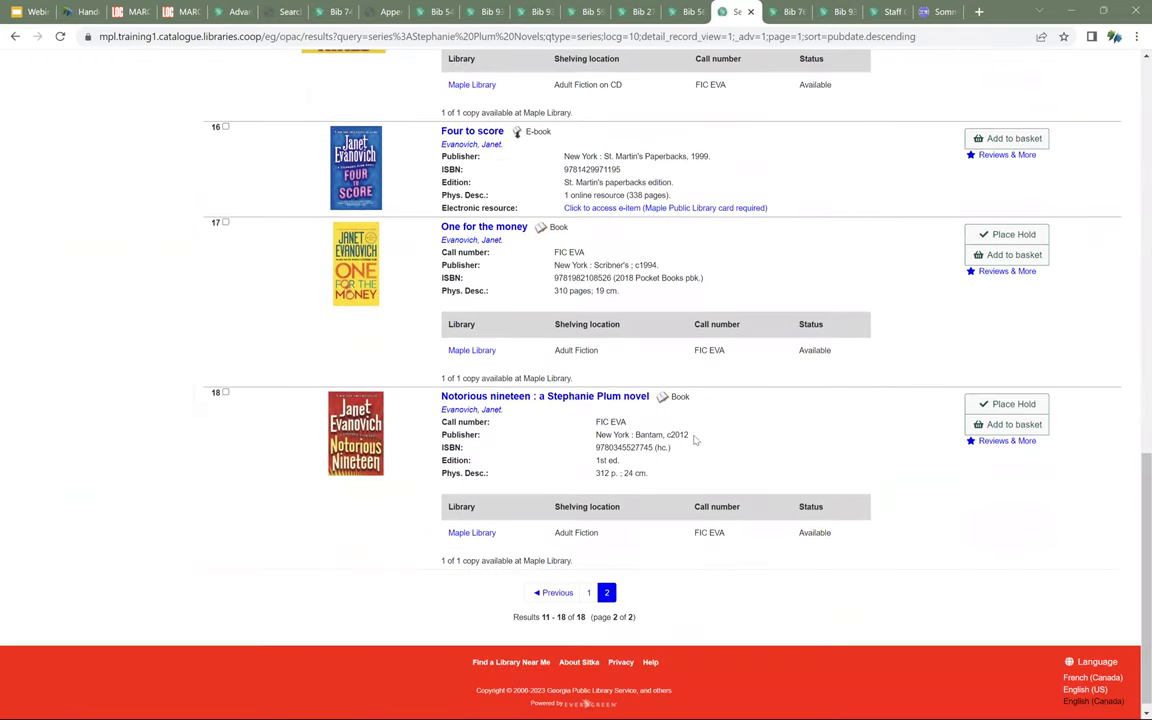
pyautogui.moveTo(690, 435); pyautogui.dragTo(667, 434)
pyautogui.scroll(1, 627, 310)
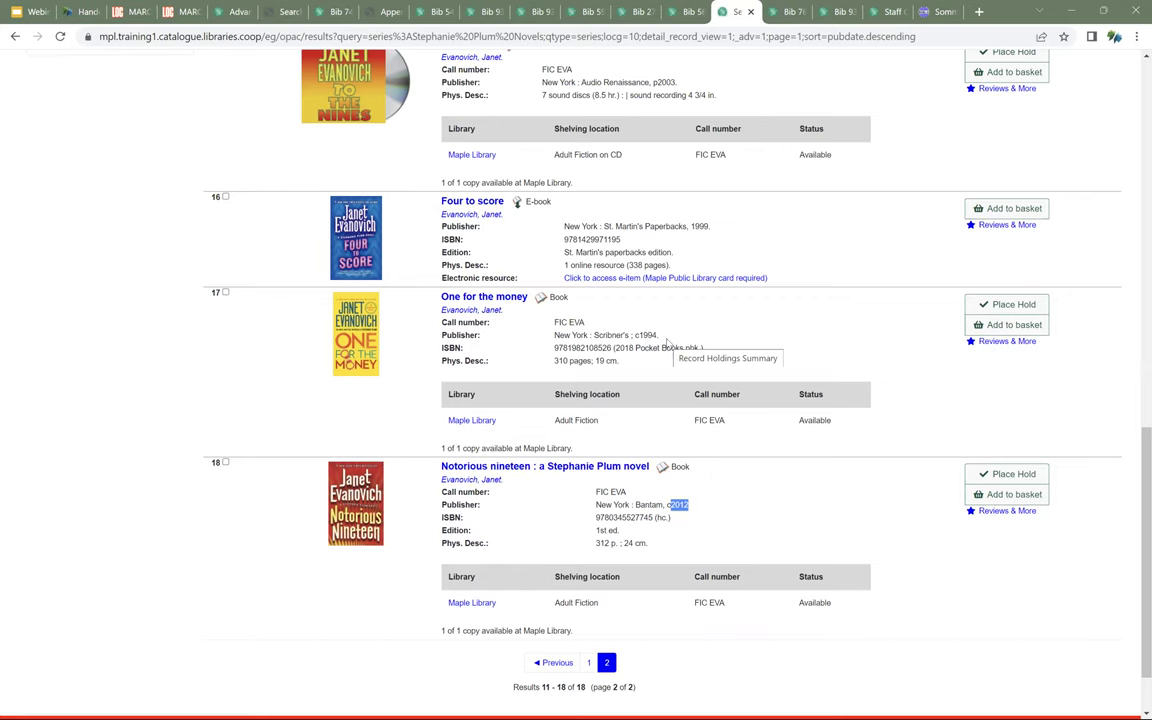
# Step: Open the Notorious nineteen book record for MARC editing and compare its 260 publication date with the fixed-field Date1
pyautogui.click(790, 13)
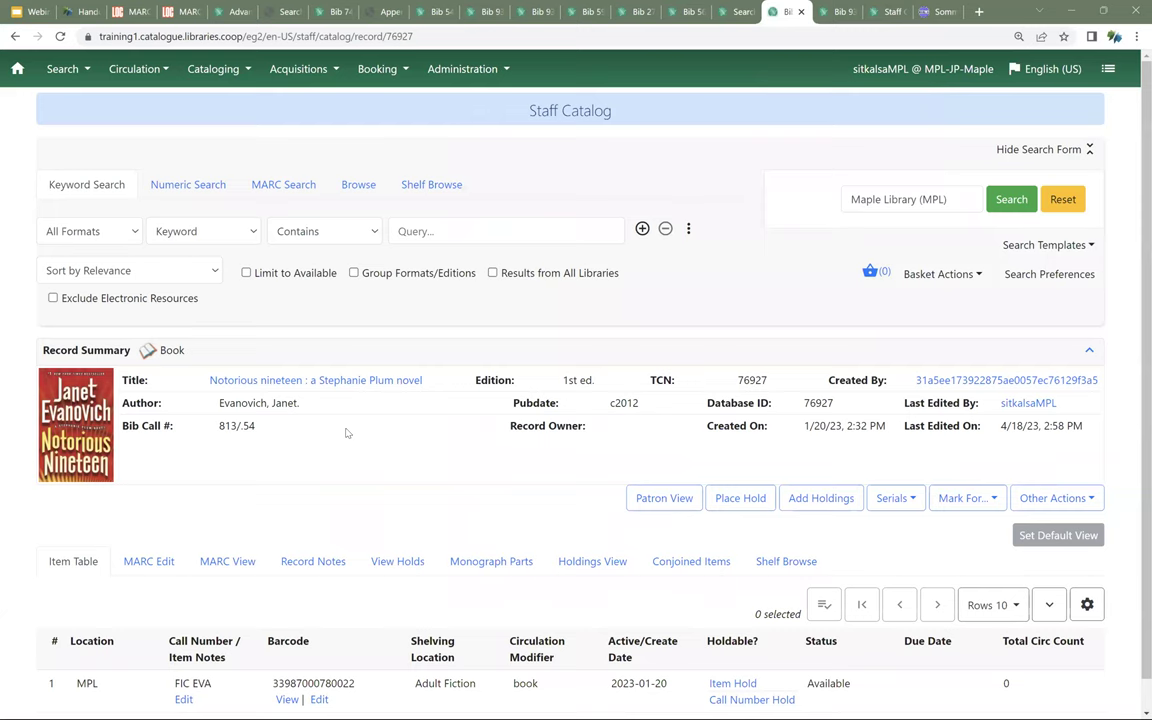
pyautogui.click(148, 561)
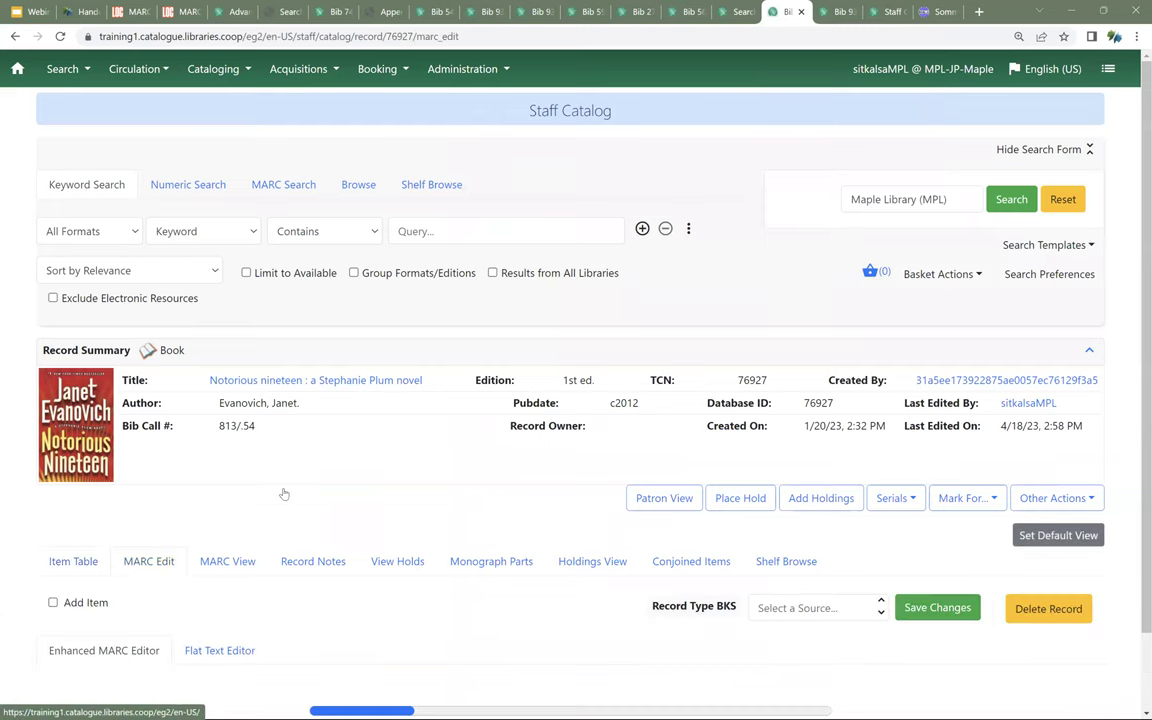
pyautogui.scroll(-7, 400, 478)
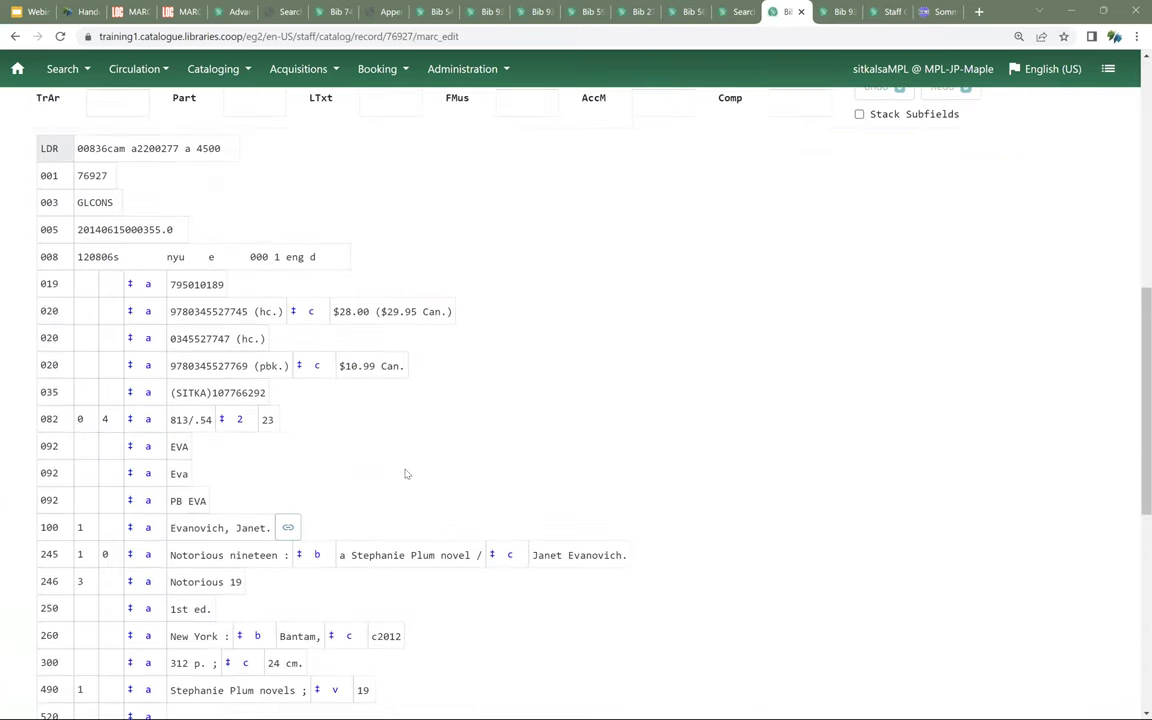
pyautogui.scroll(-3, 405, 473)
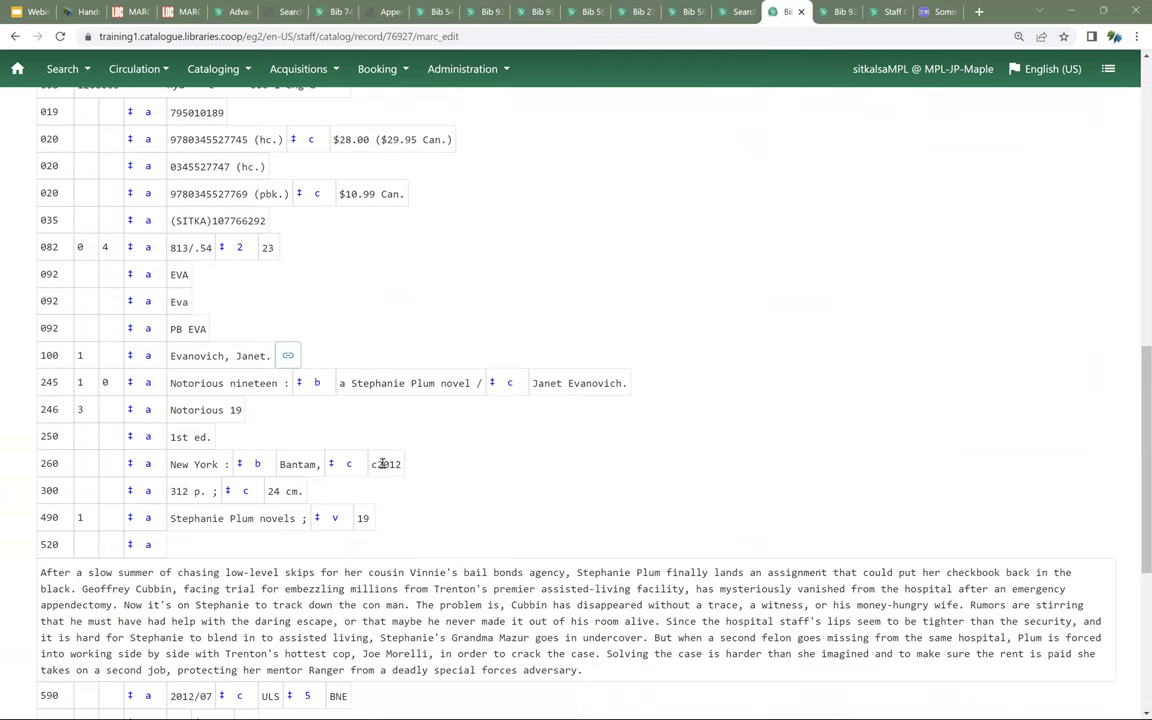
pyautogui.scroll(6, 563, 463)
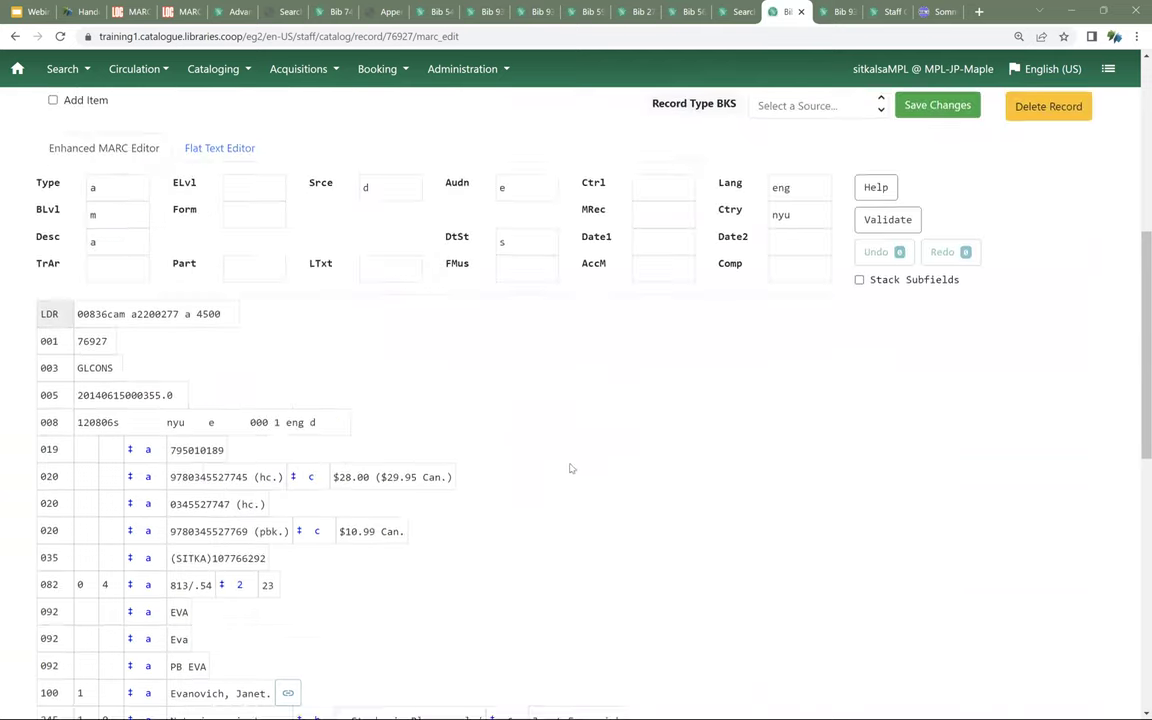
pyautogui.scroll(-6, 571, 468)
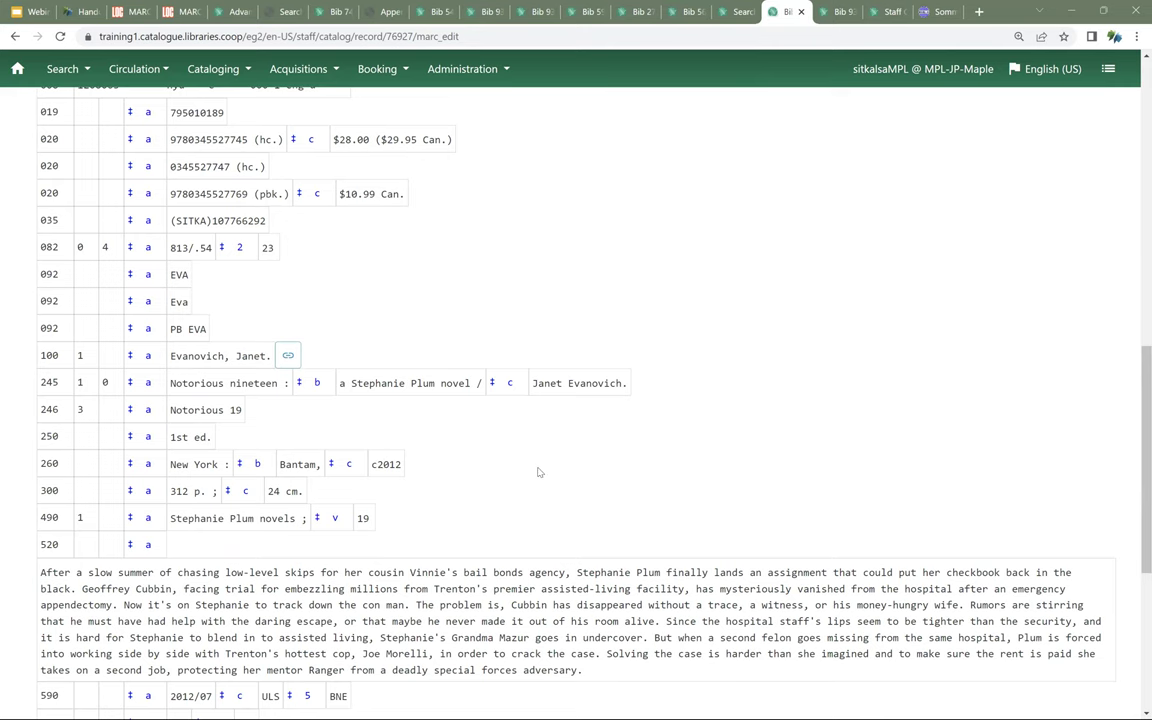
pyautogui.scroll(5, 538, 470)
# Step: Set the Notorious nineteen record's fixed-field Date1 to 2012 and save the record's changes
pyautogui.moveTo(661, 463); pyautogui.dragTo(640, 472)
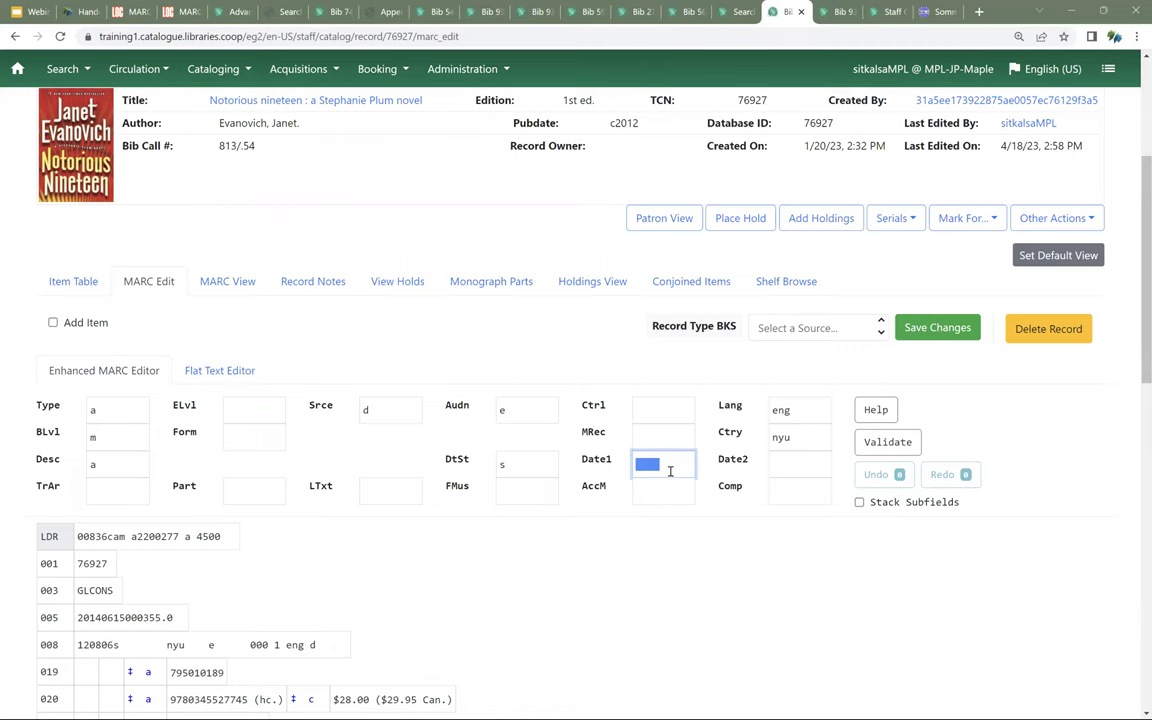
pyautogui.moveTo(670, 471); pyautogui.dragTo(617, 470)
pyautogui.write('2012')
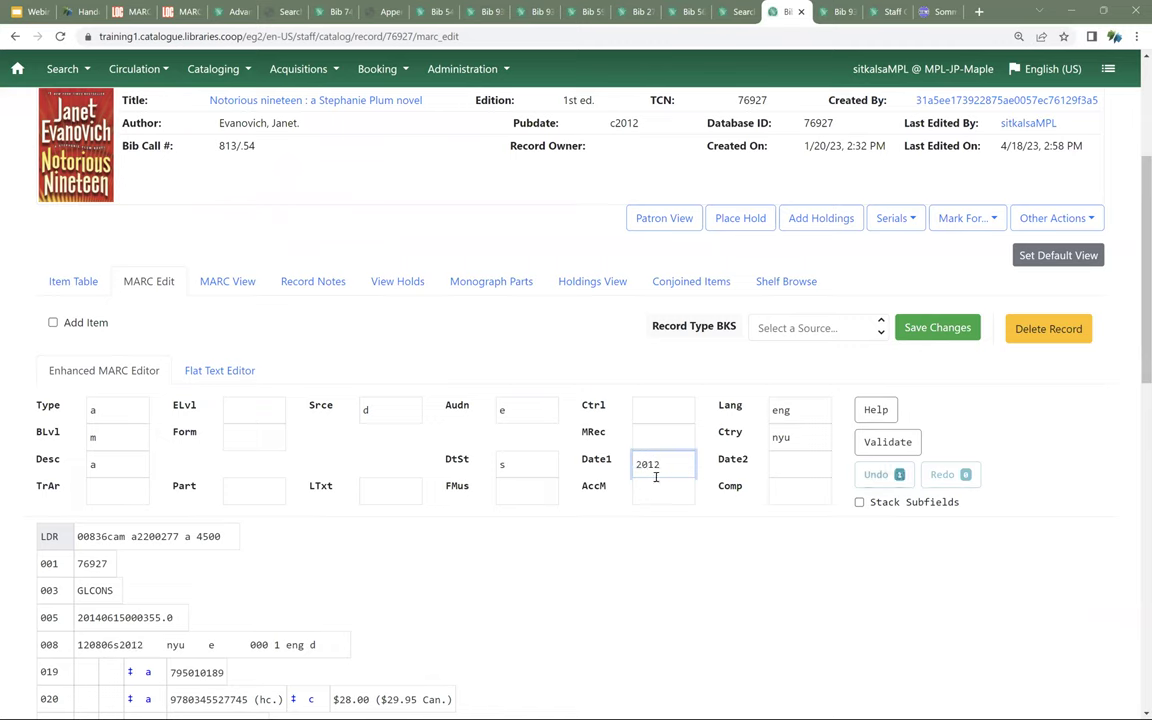
pyautogui.click(937, 328)
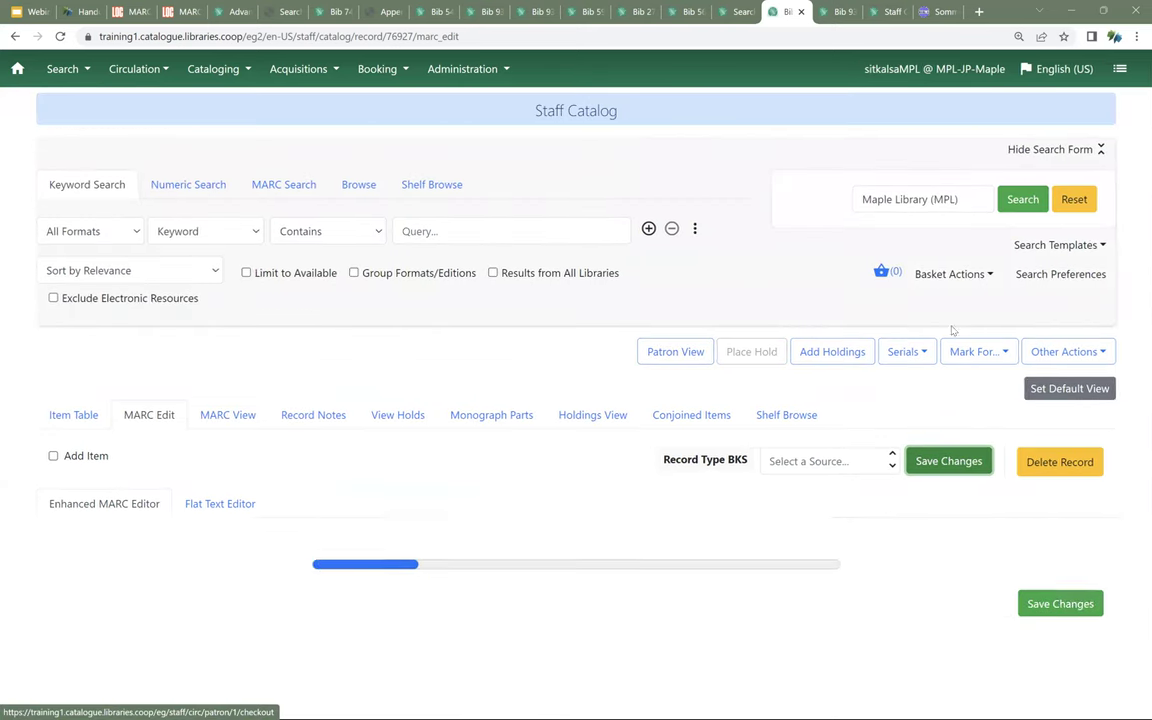
pyautogui.scroll(-3, 500, 450)
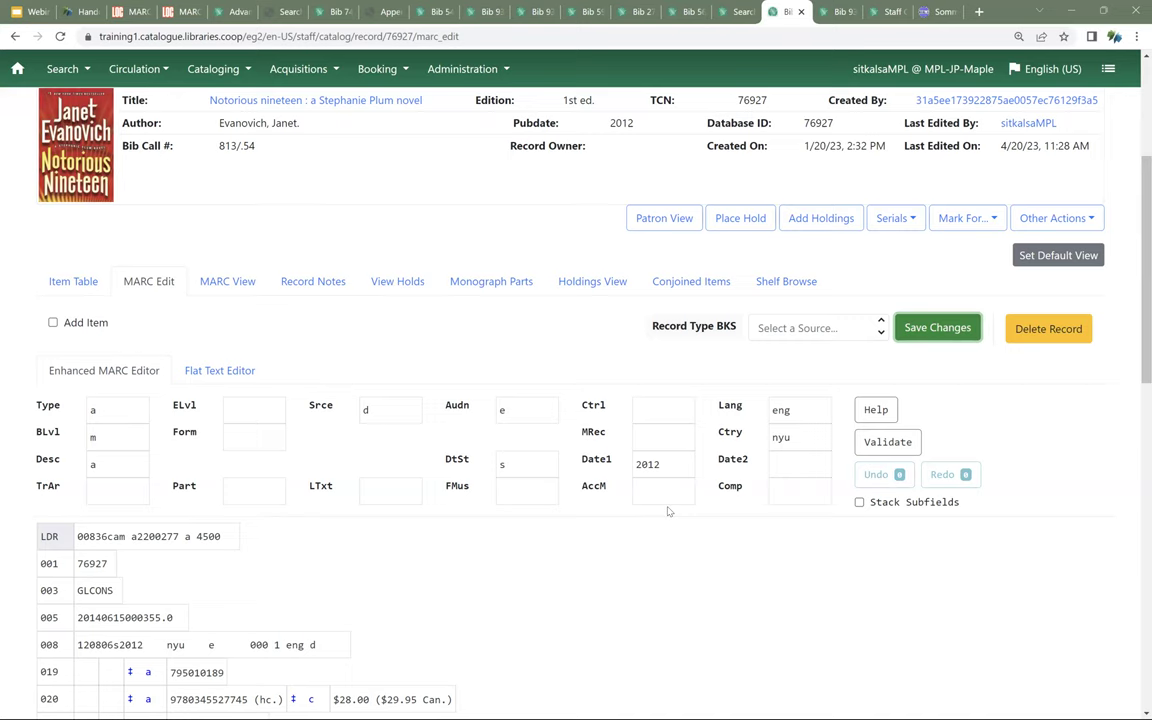
# Step: Open the Twelve sharp record for MARC editing and compare its 260 publication date with the fixed-field Date1
pyautogui.click(839, 12)
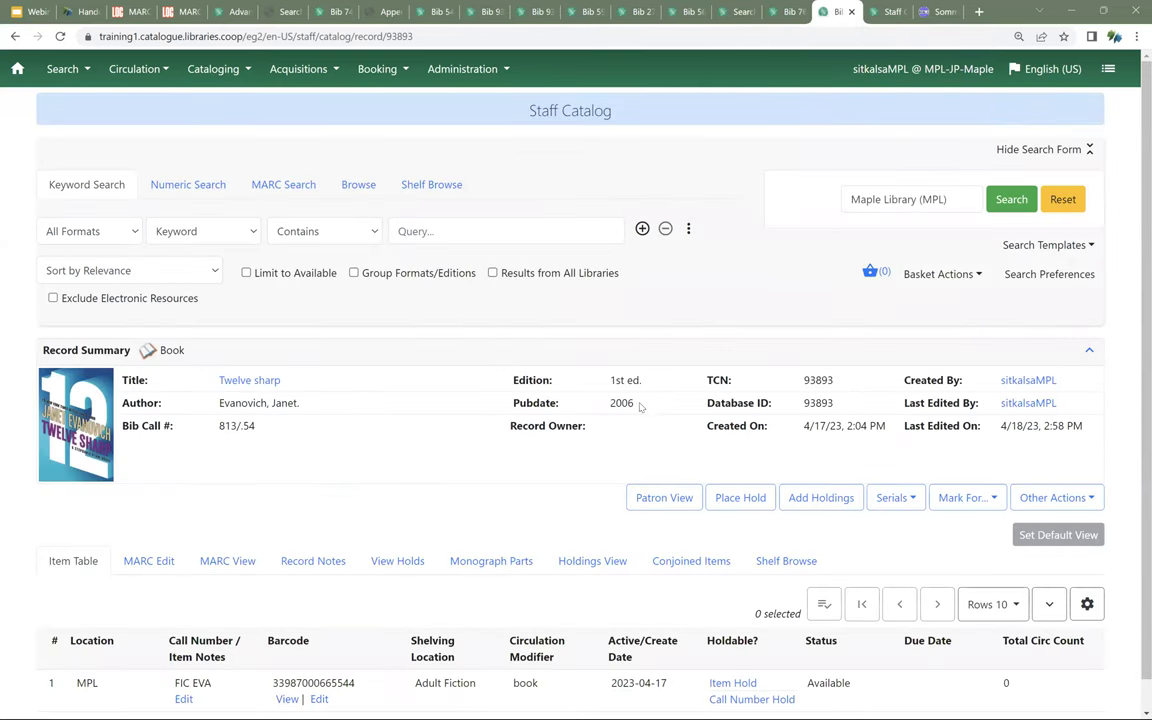
pyautogui.click(170, 565)
pyautogui.scroll(-3, 380, 450)
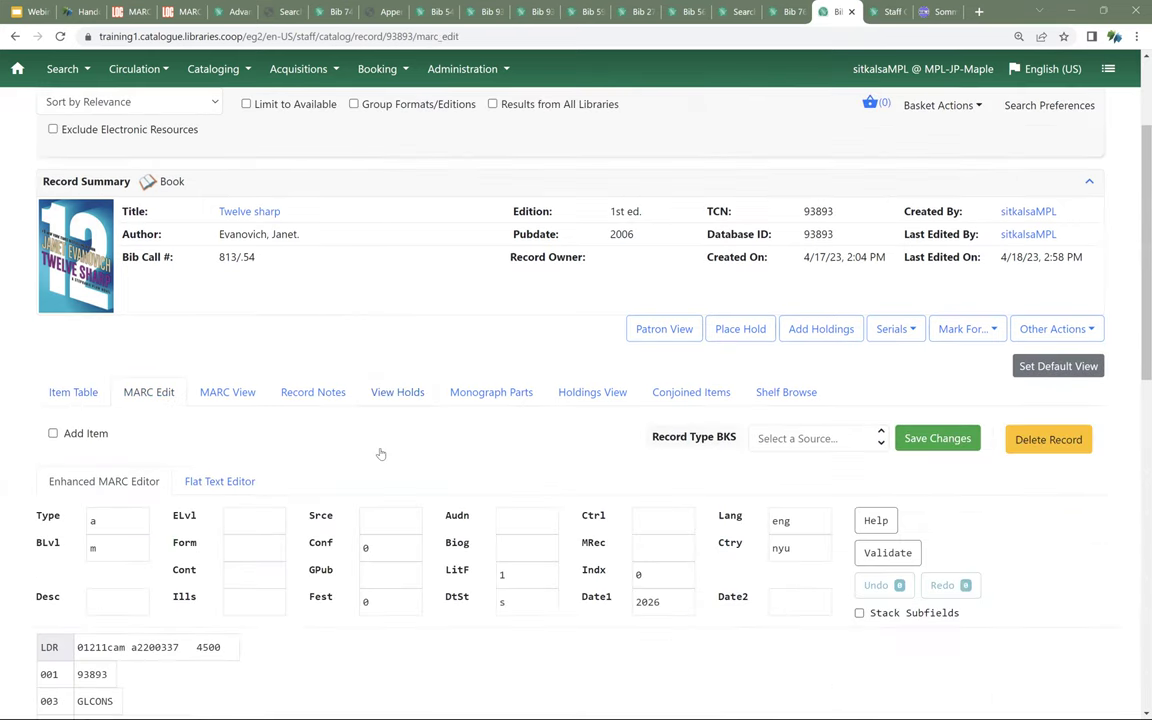
pyautogui.scroll(-8, 380, 454)
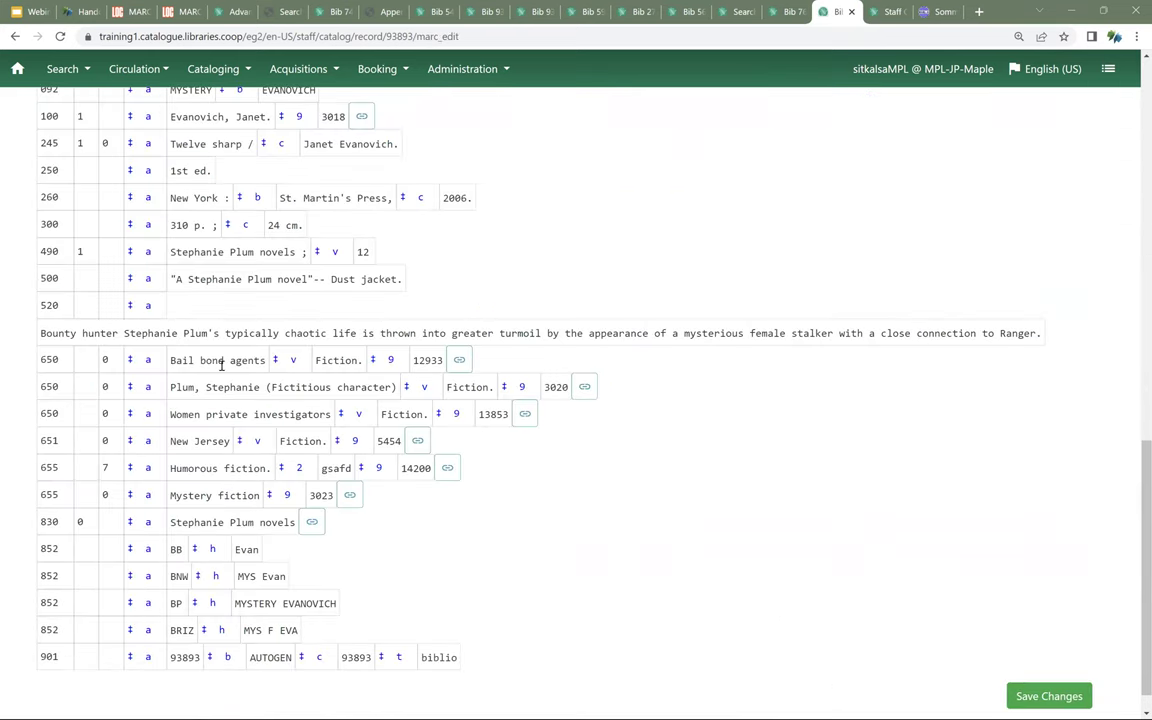
pyautogui.scroll(1, 221, 364)
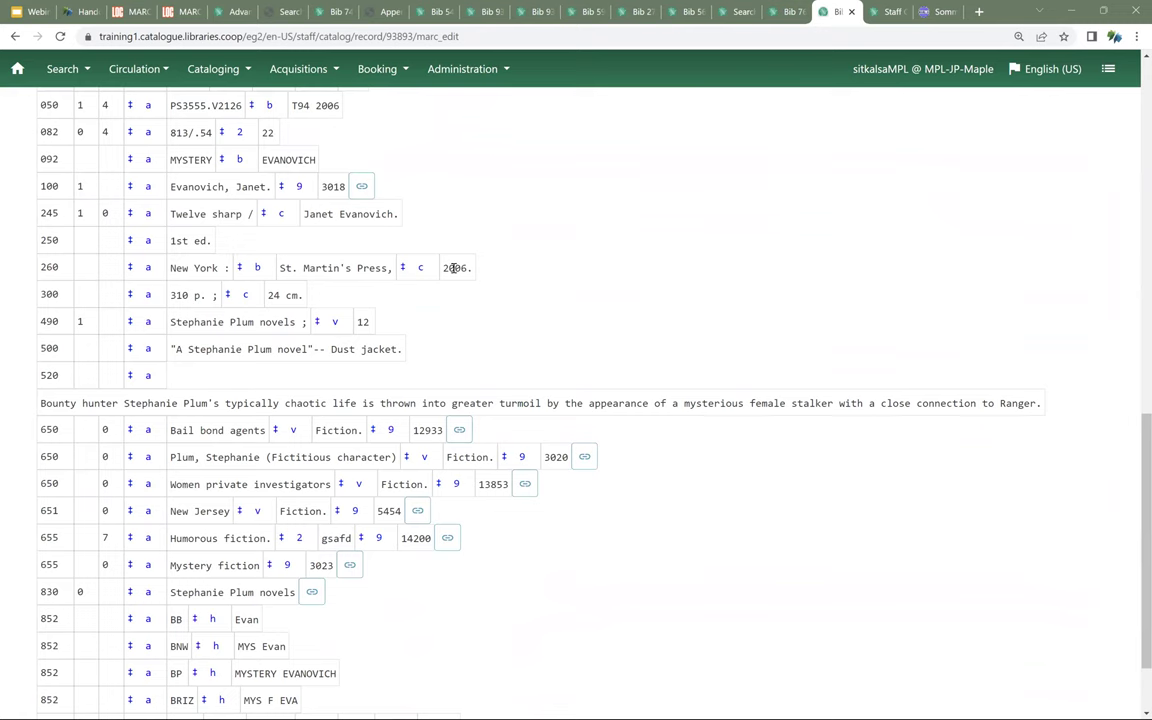
pyautogui.scroll(8, 455, 266)
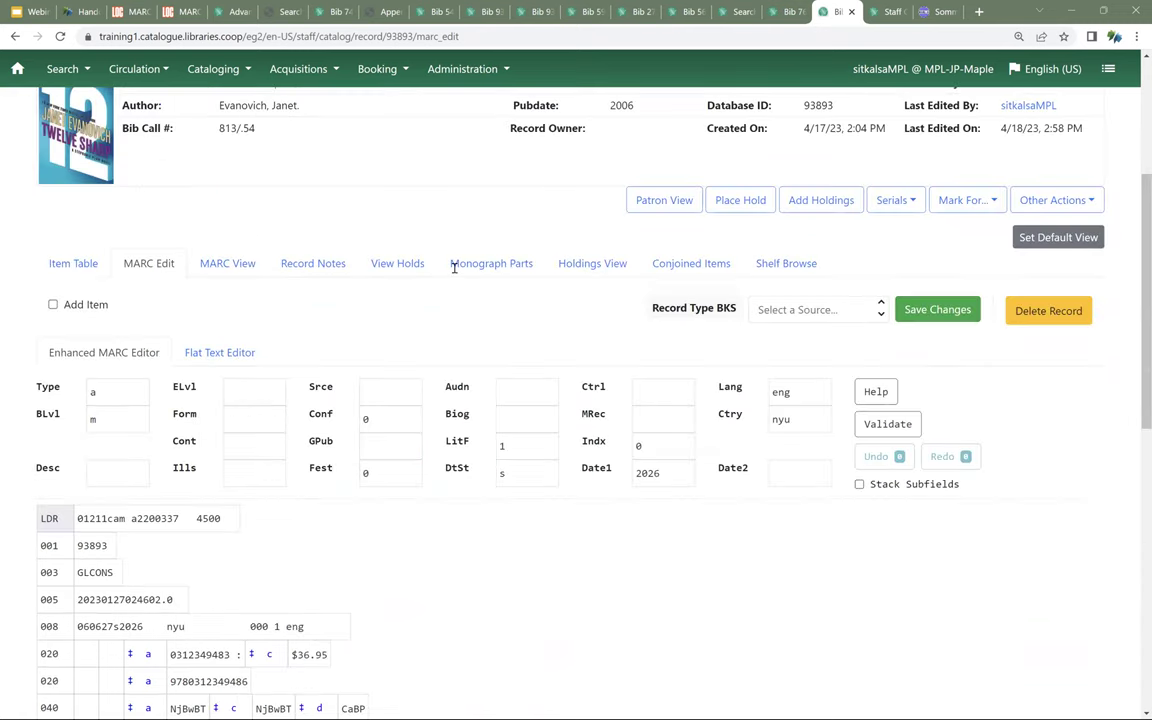
# Step: Set the Twelve sharp record's fixed-field Date1 to 2006 and save the record's changes
pyautogui.doubleClick(664, 466)
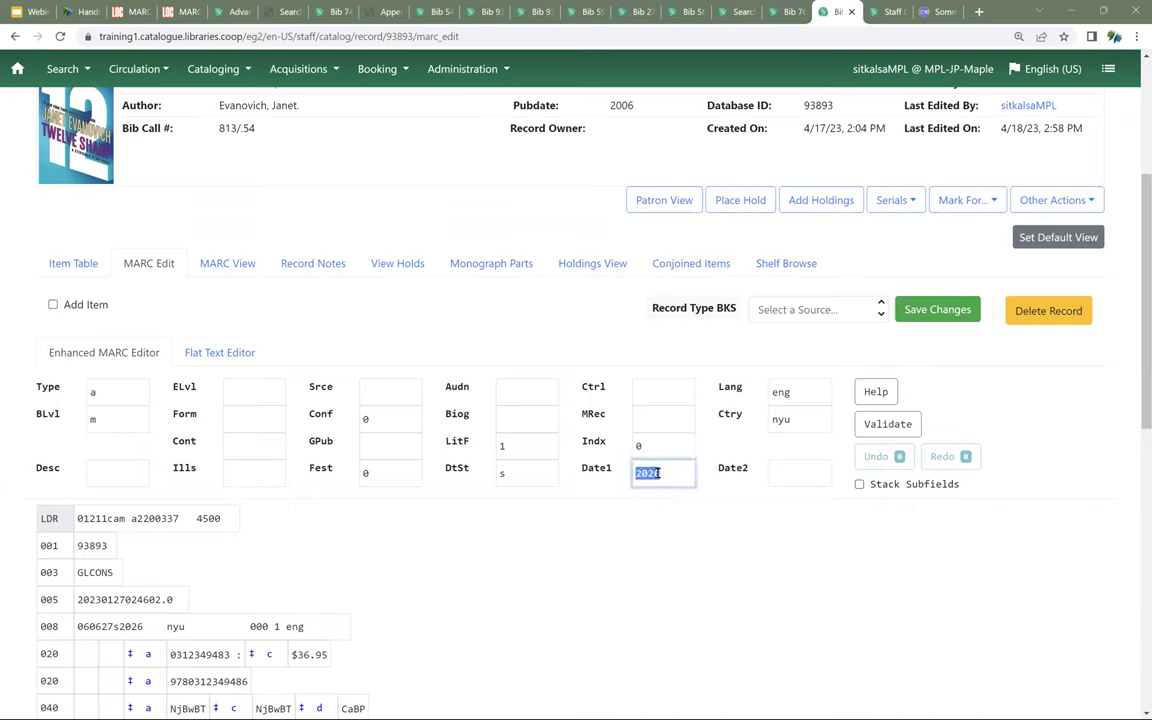
pyautogui.write('2006')
pyautogui.click(935, 310)
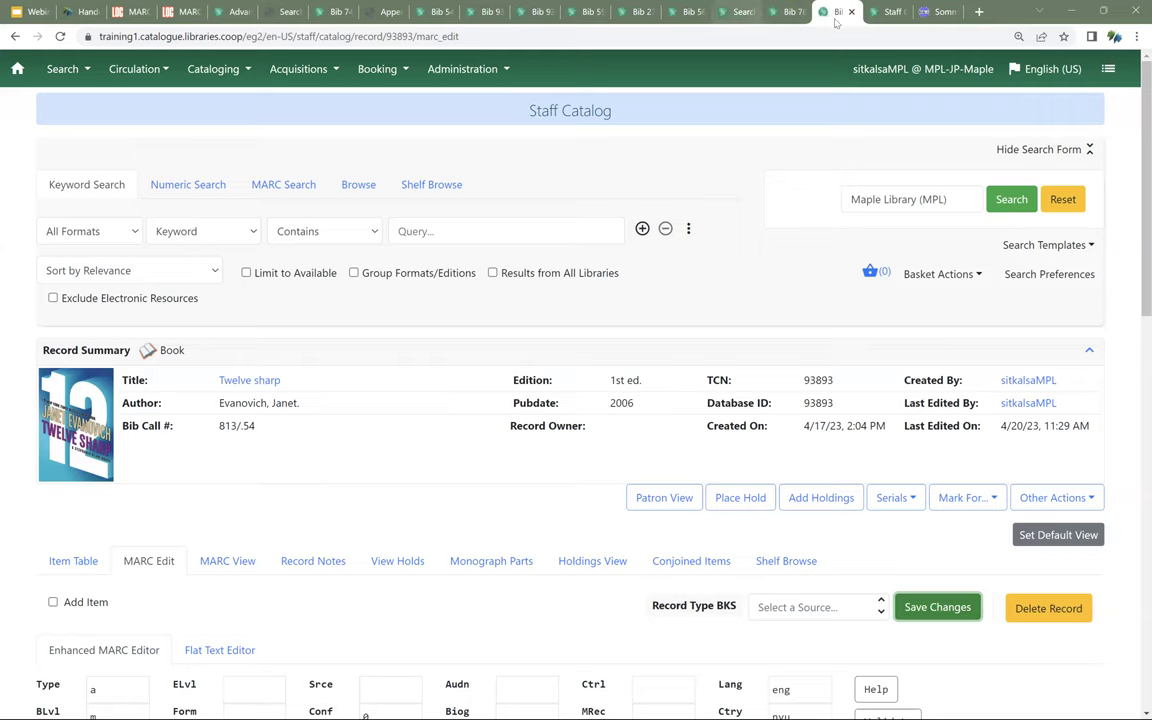
# Step: Search the staff catalog for author evanovich, limited to All Audiobooks and excluding electronic resources
pyautogui.click(886, 11)
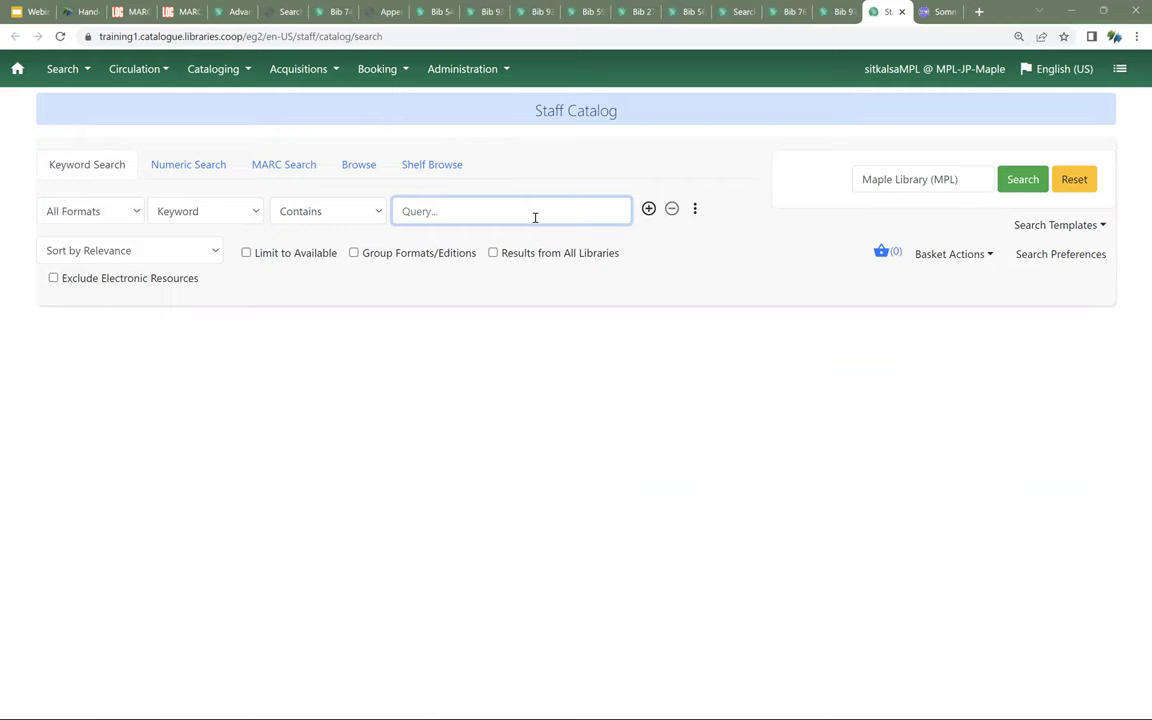
pyautogui.write('evanovich')
pyautogui.click(216, 217)
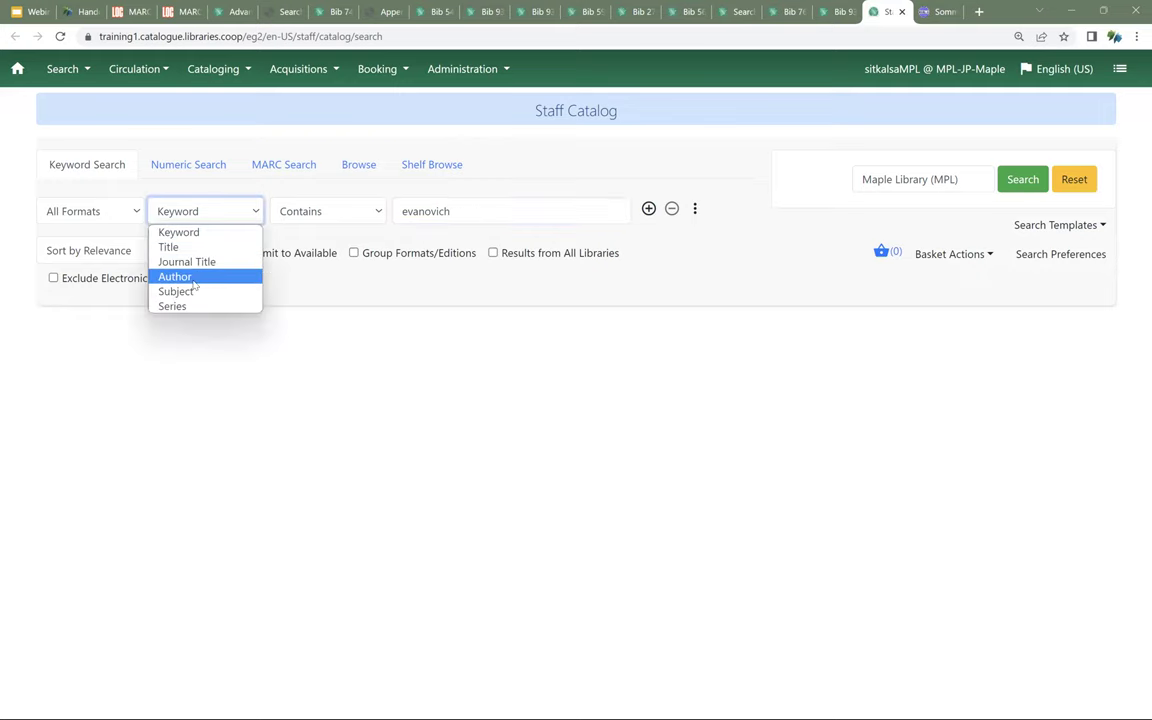
pyautogui.click(175, 277)
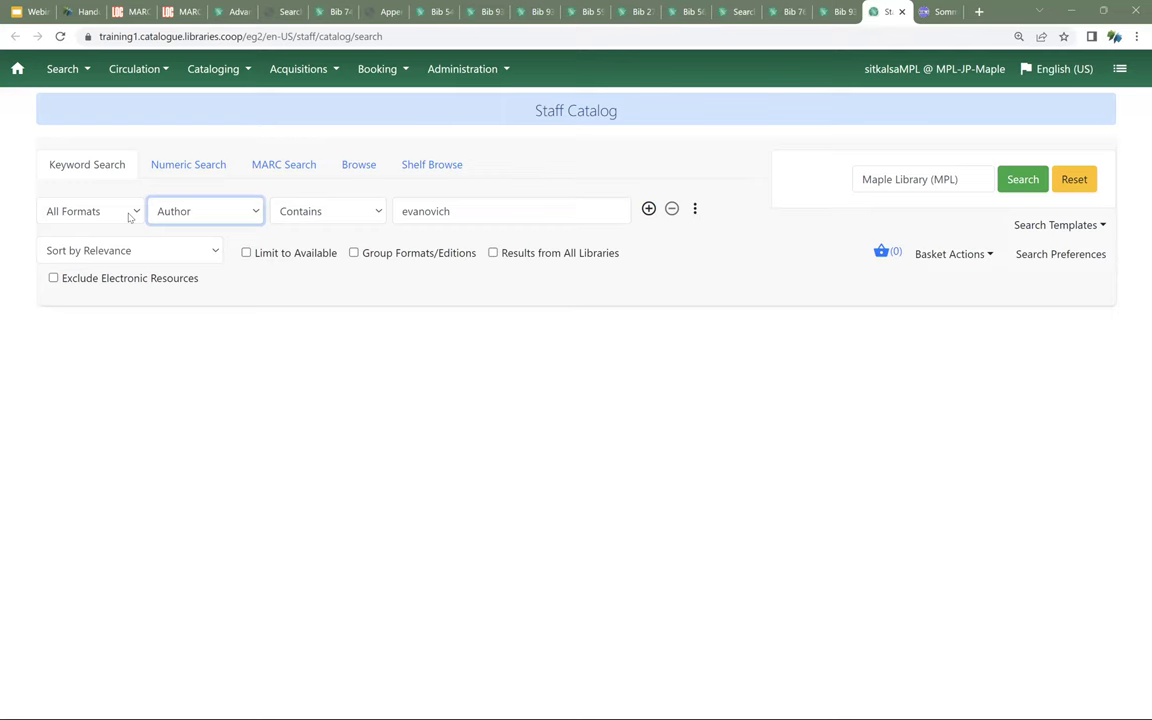
pyautogui.click(117, 210)
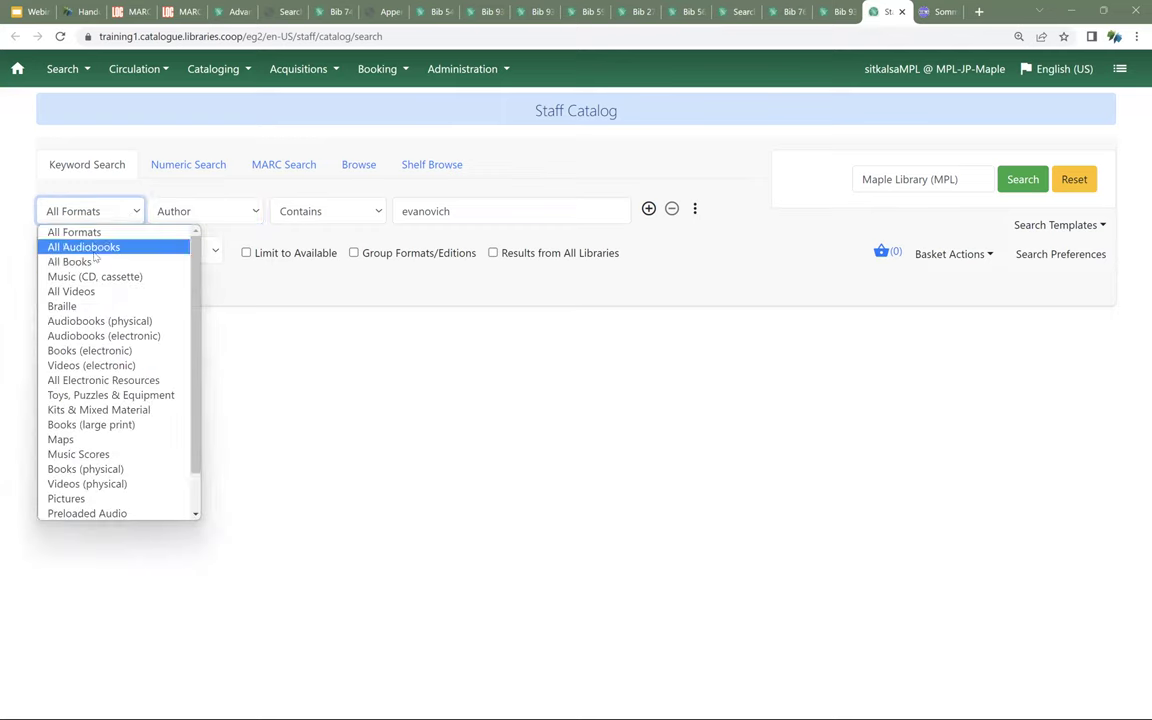
pyautogui.click(88, 246)
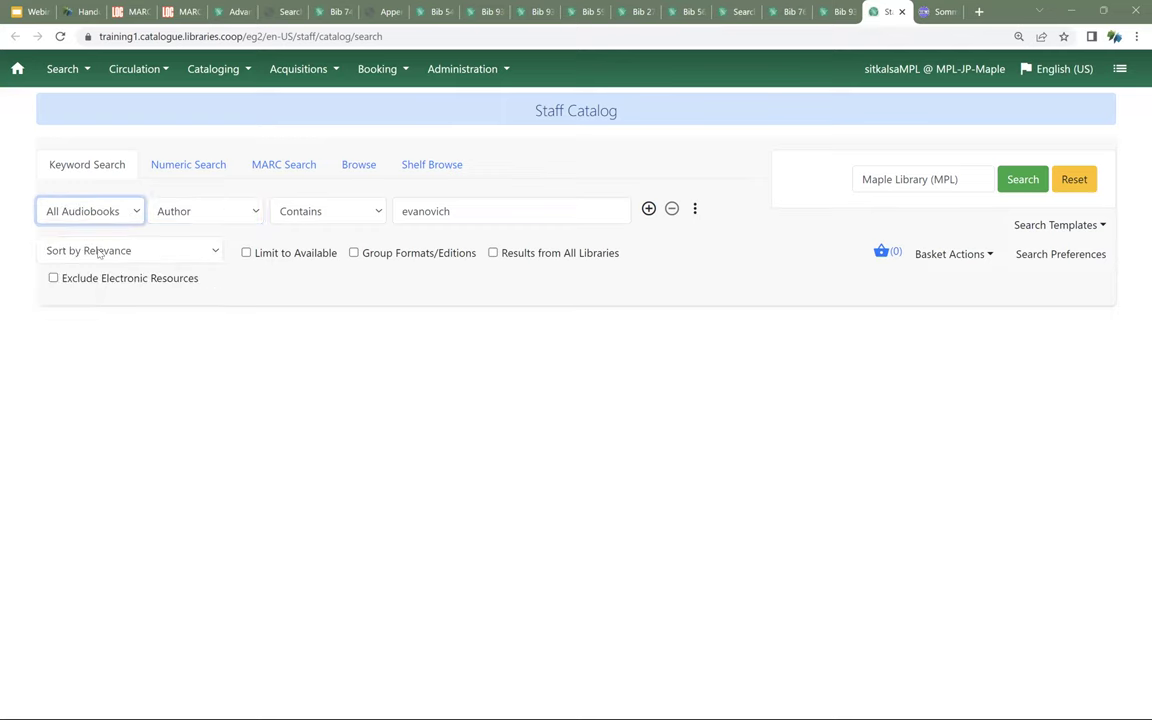
pyautogui.click(54, 278)
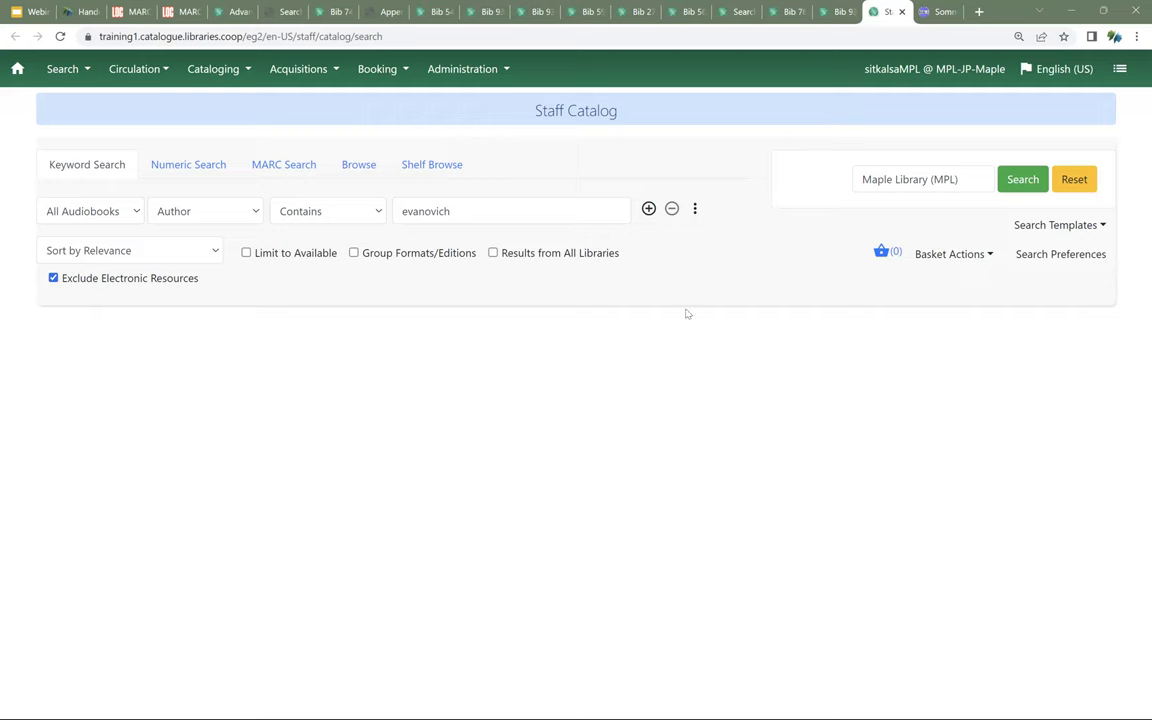
pyautogui.click(1023, 182)
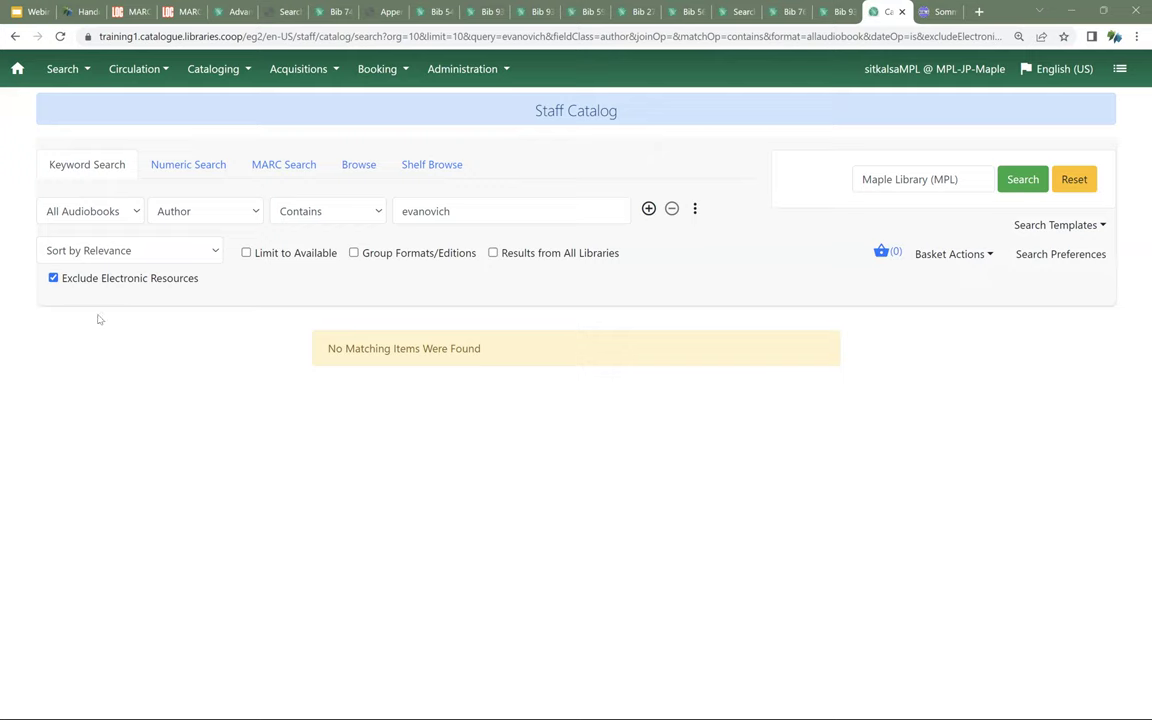
# Step: Search all formats for author evanovich in the Adult Fiction on CD (MPL) shelving location and review the results' format icons
pyautogui.click(131, 213)
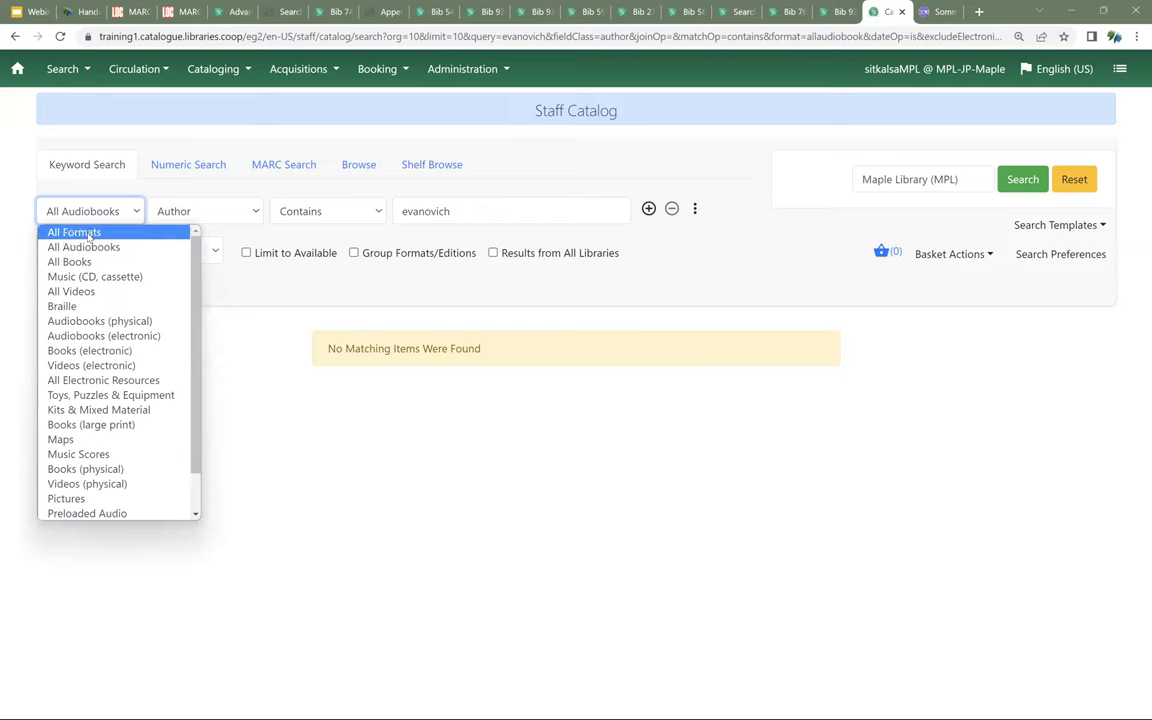
pyautogui.click(89, 234)
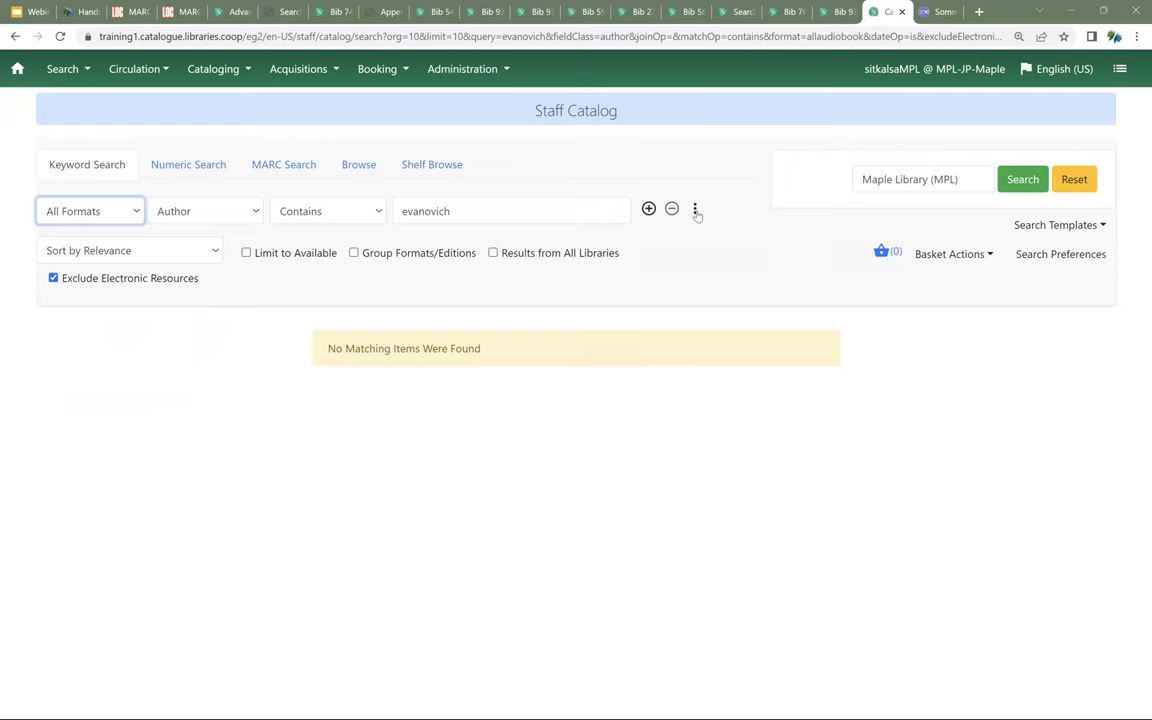
pyautogui.click(695, 211)
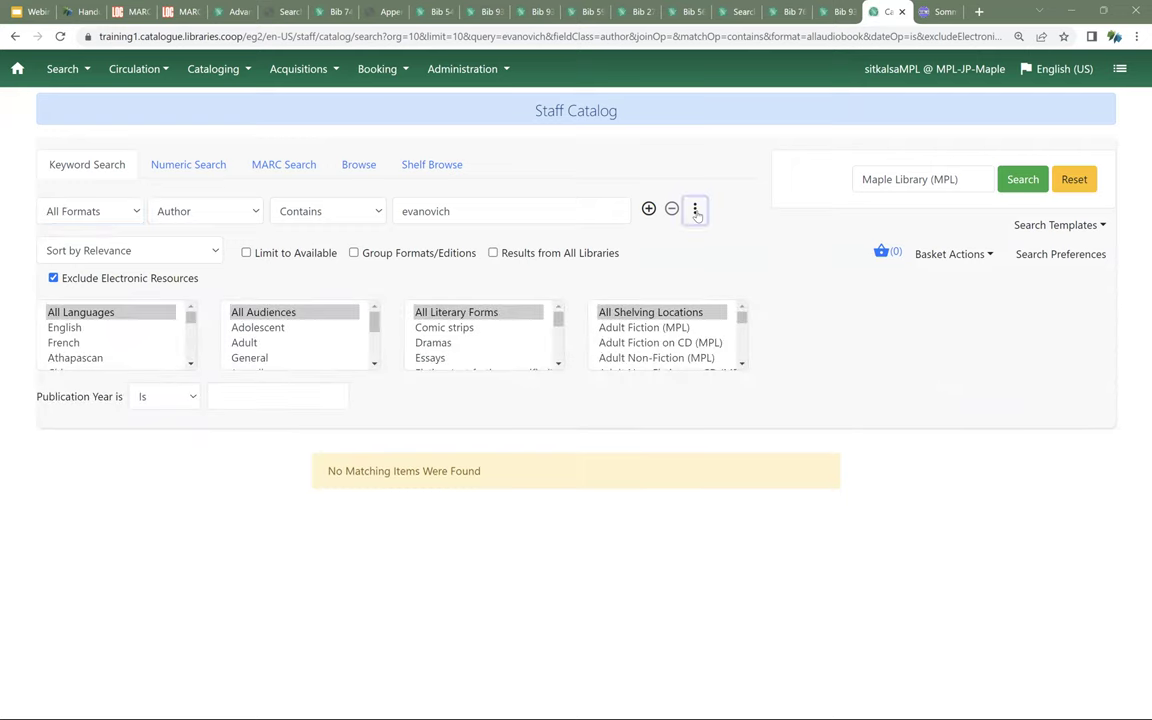
pyautogui.click(612, 343)
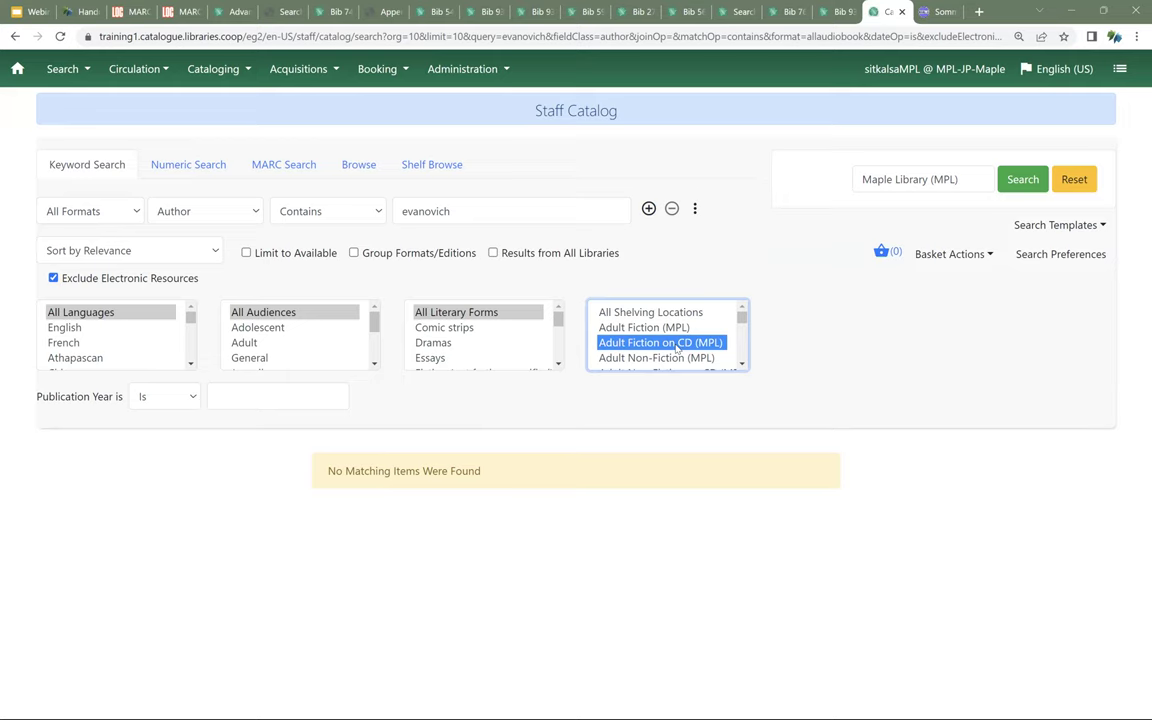
pyautogui.click(1022, 183)
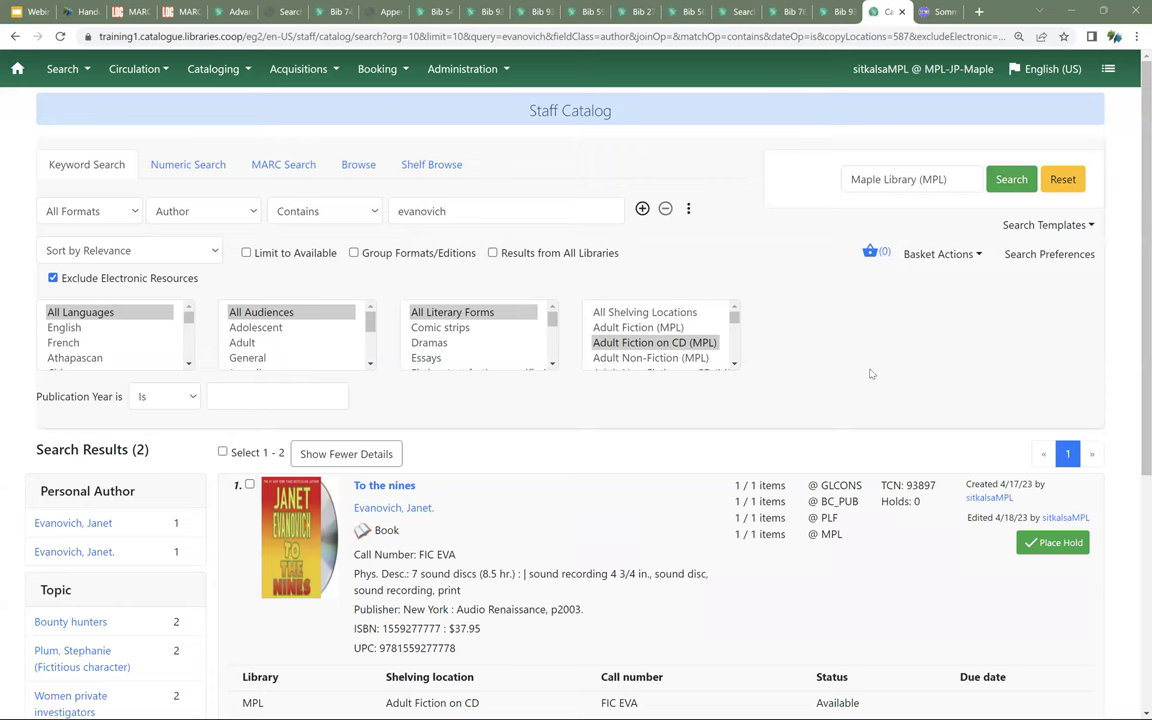
pyautogui.scroll(-2, 870, 374)
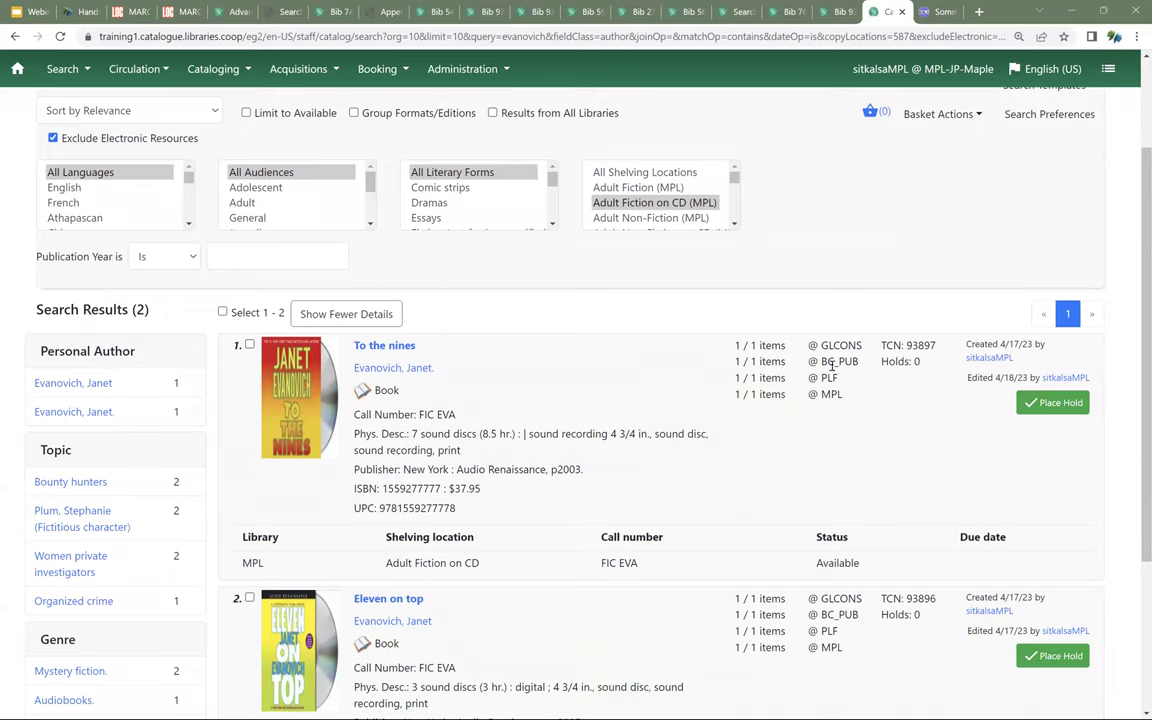
pyautogui.scroll(-3, 610, 400)
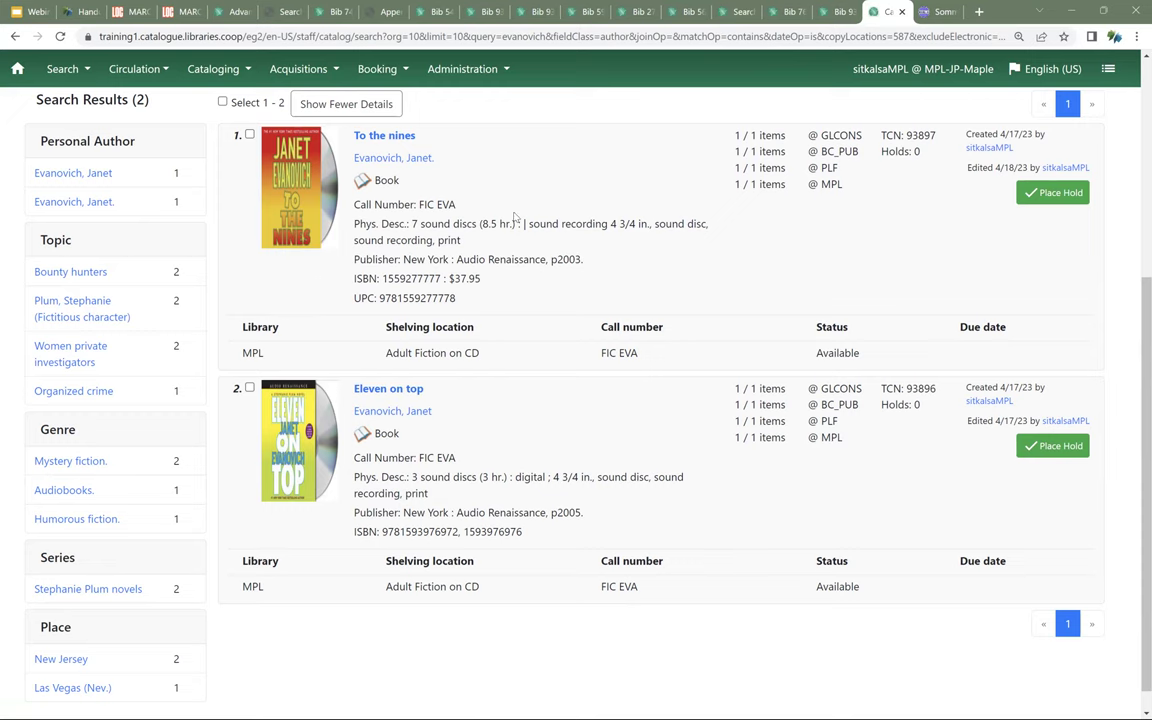
# Step: Open the To the nines record for MARC editing, set its fixed-field Type to i (Nonmusical sound recording) and save the changes
pyautogui.click(393, 136)
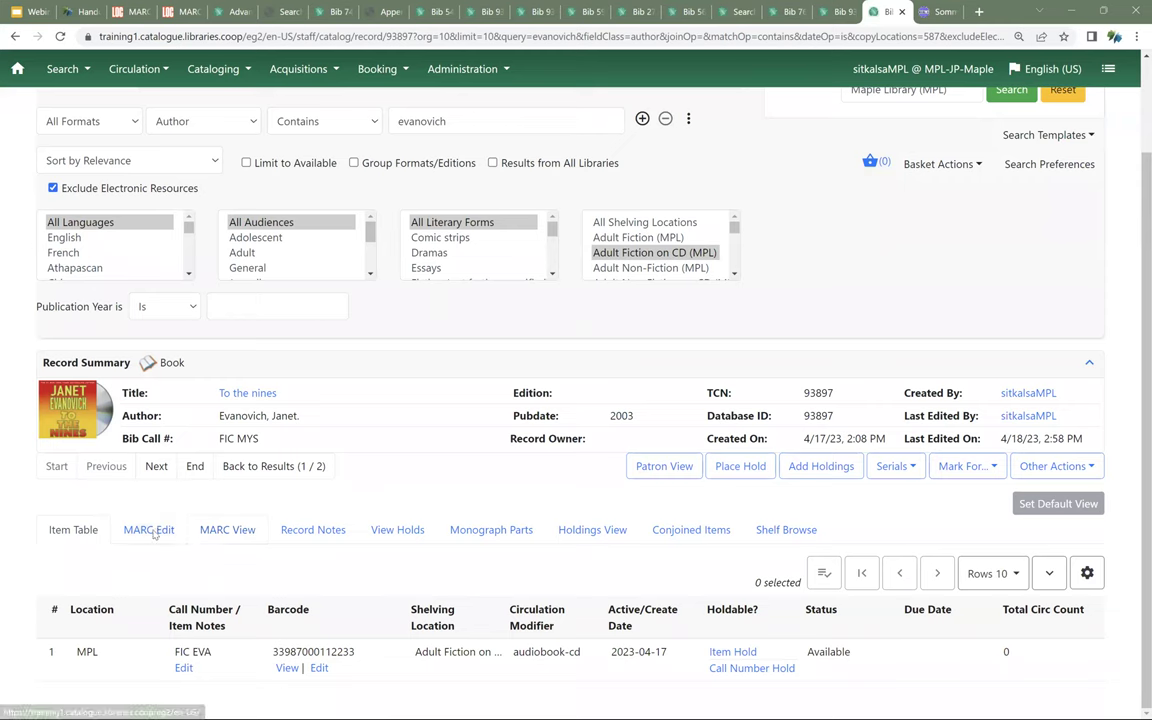
pyautogui.click(152, 529)
pyautogui.scroll(-1, 360, 362)
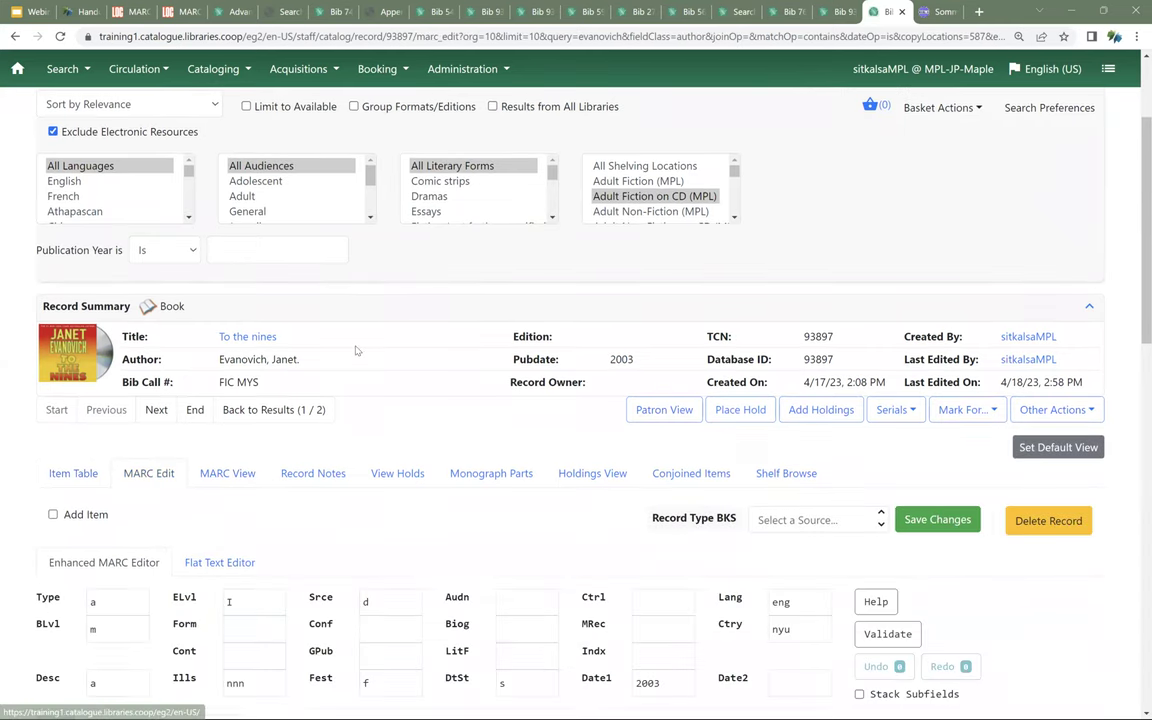
pyautogui.scroll(-3, 250, 380)
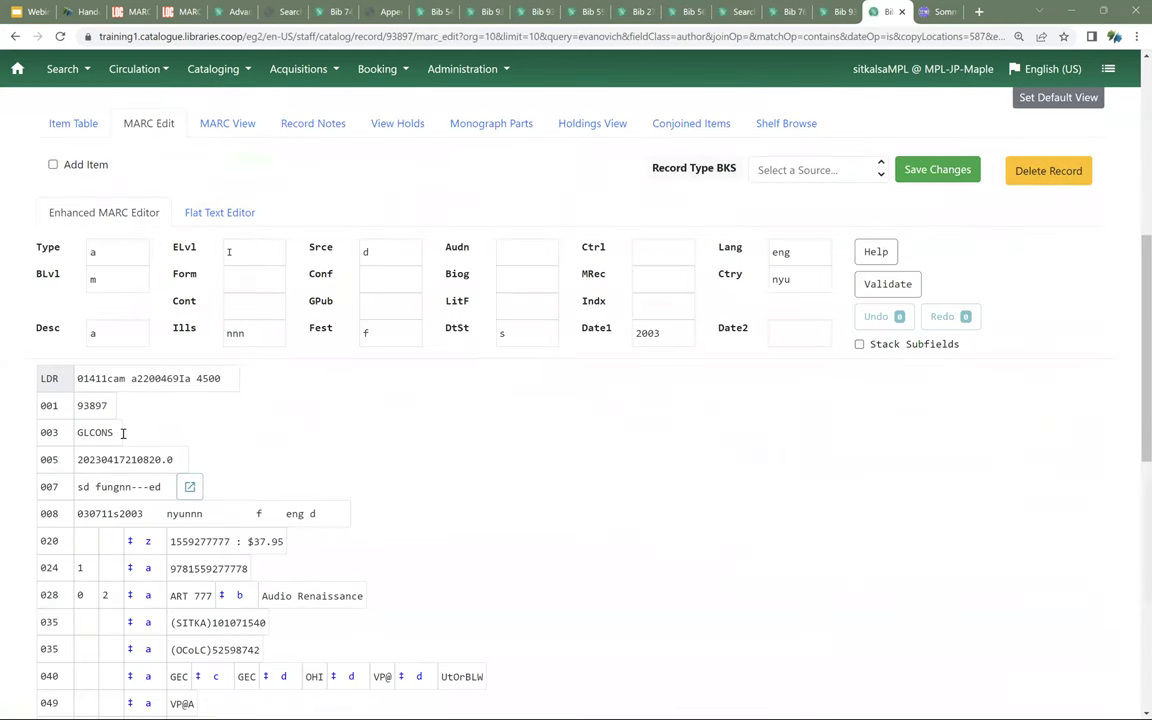
pyautogui.click(107, 253)
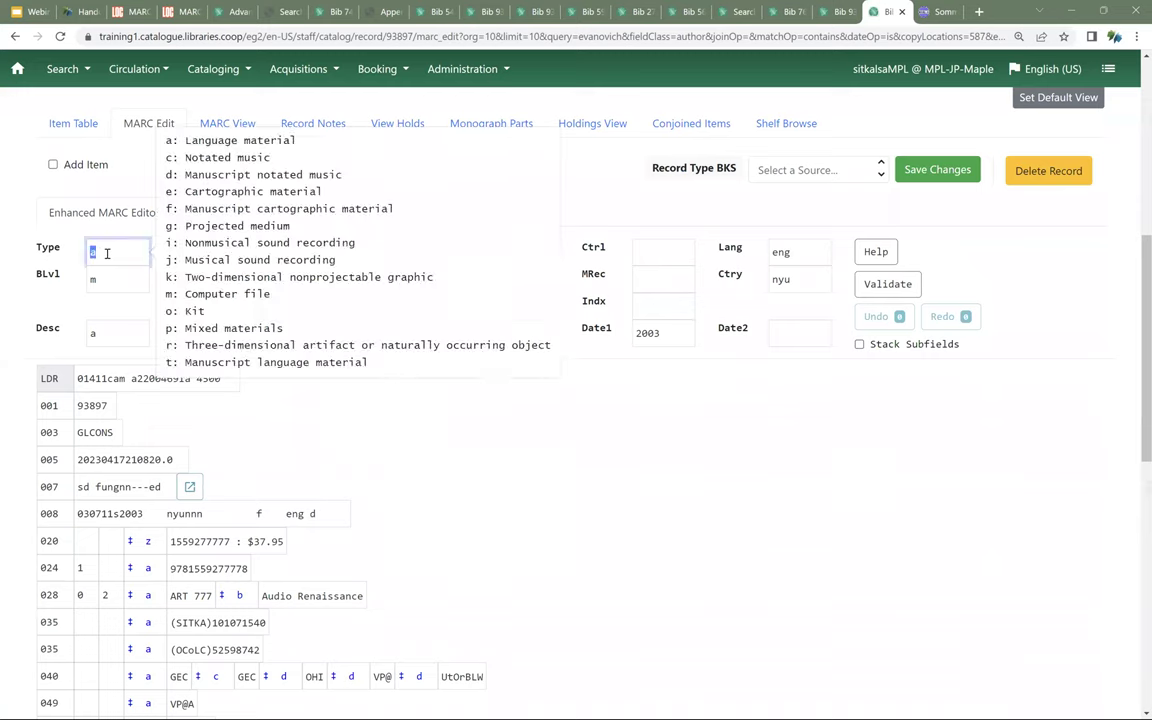
pyautogui.click(237, 247)
pyautogui.scroll(4, 337, 450)
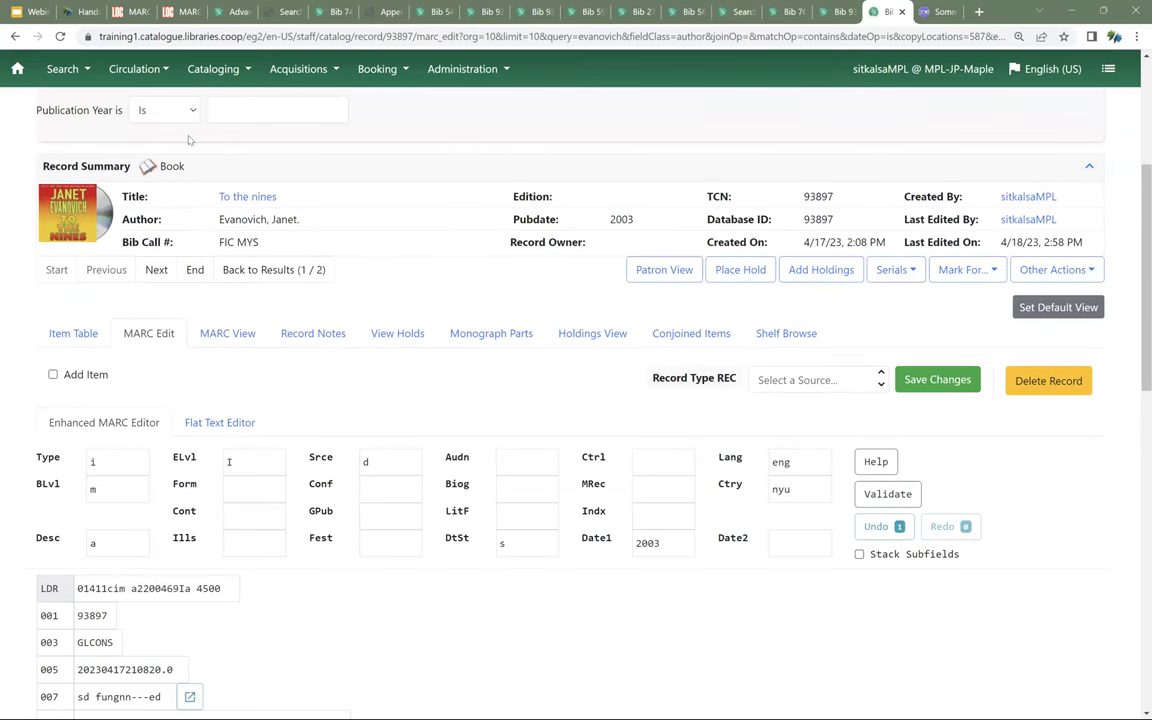
pyautogui.click(937, 382)
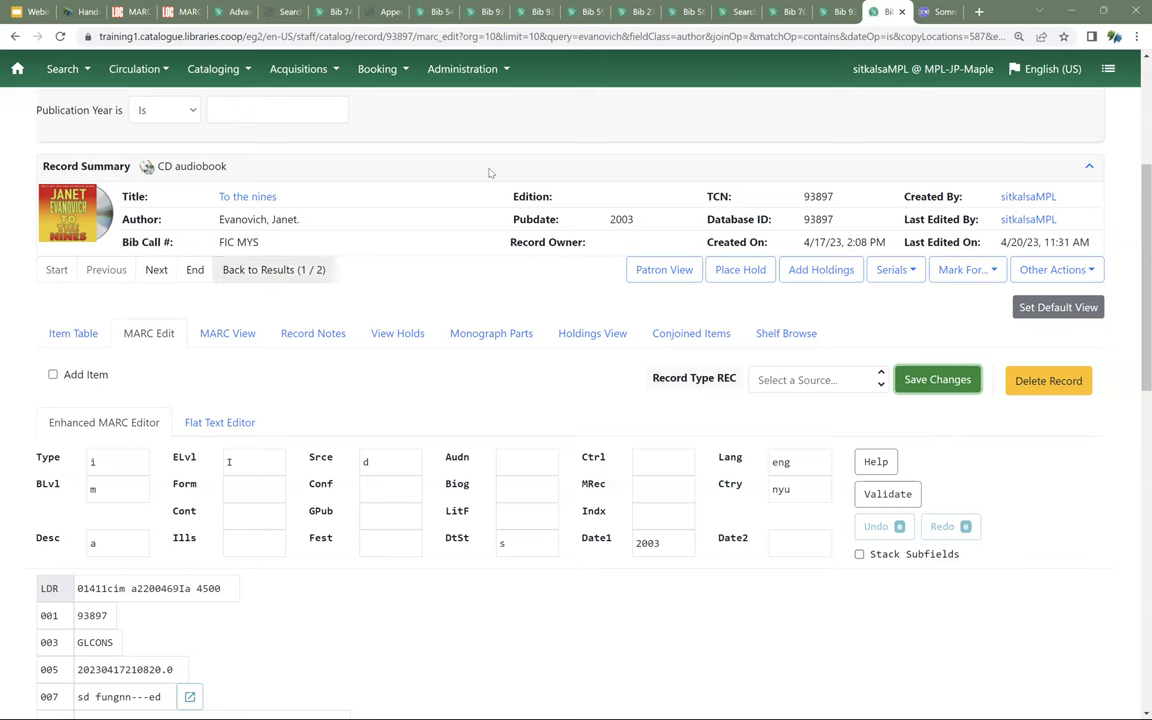
# Step: Search the catalog for titles containing rabbit, limited to the Juvenile audience
pyautogui.scroll(3, 539, 249)
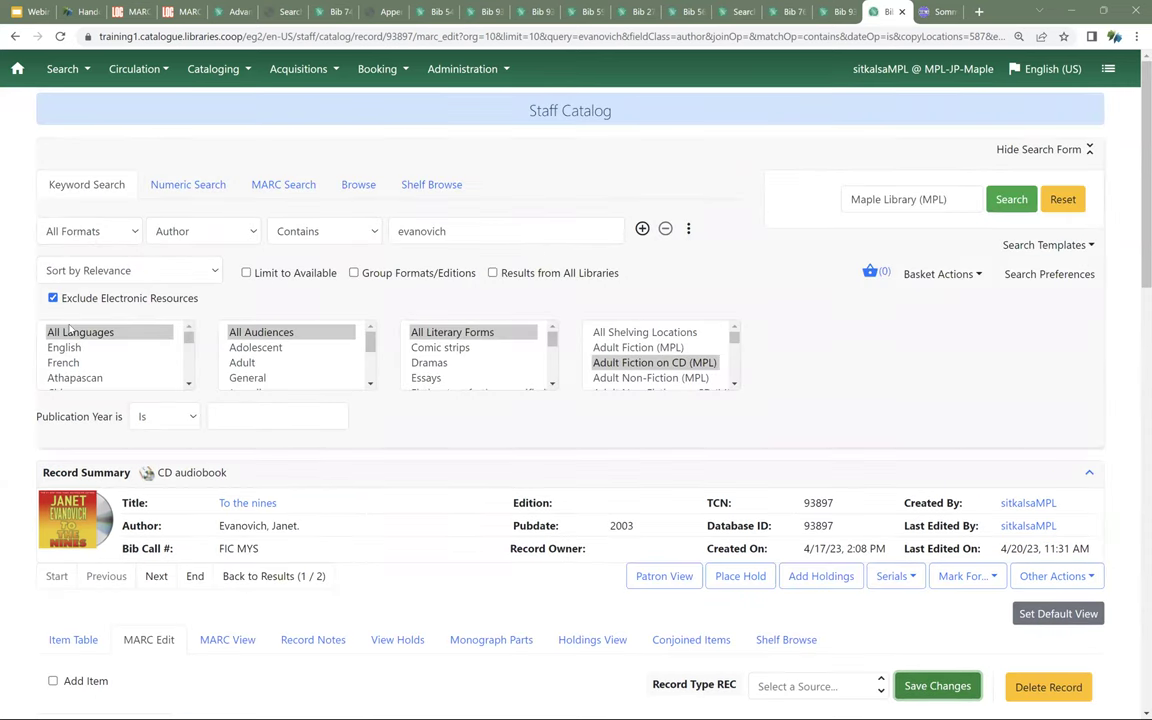
pyautogui.click(94, 237)
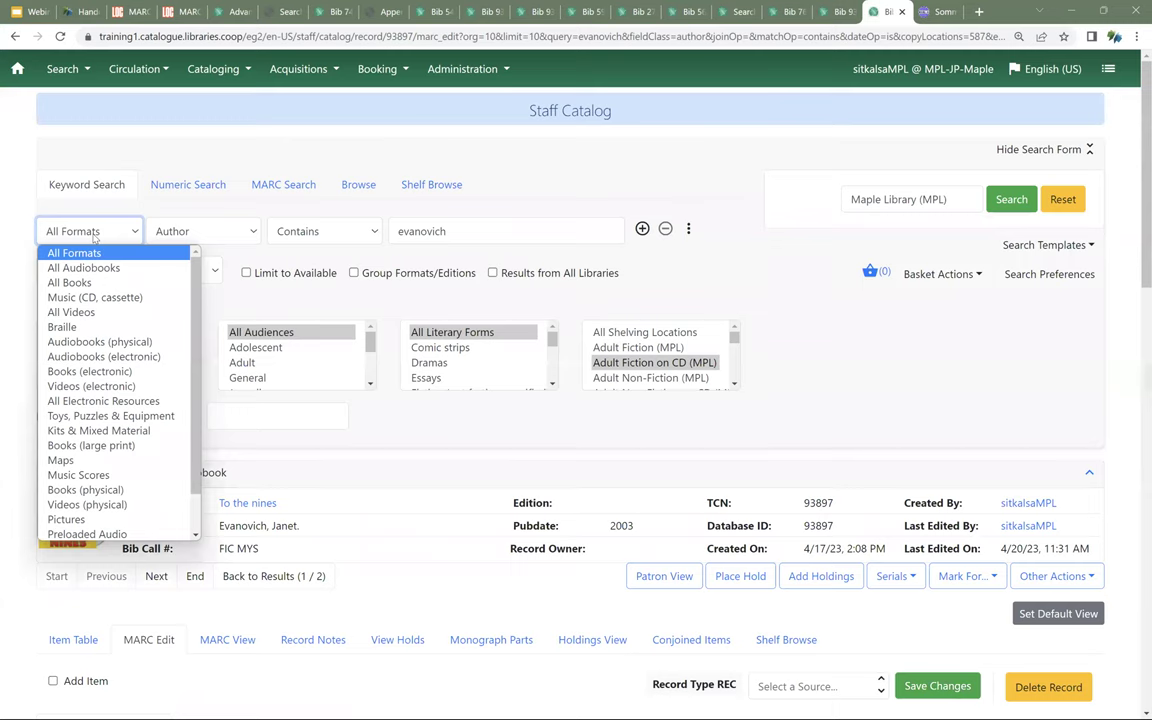
pyautogui.click(94, 236)
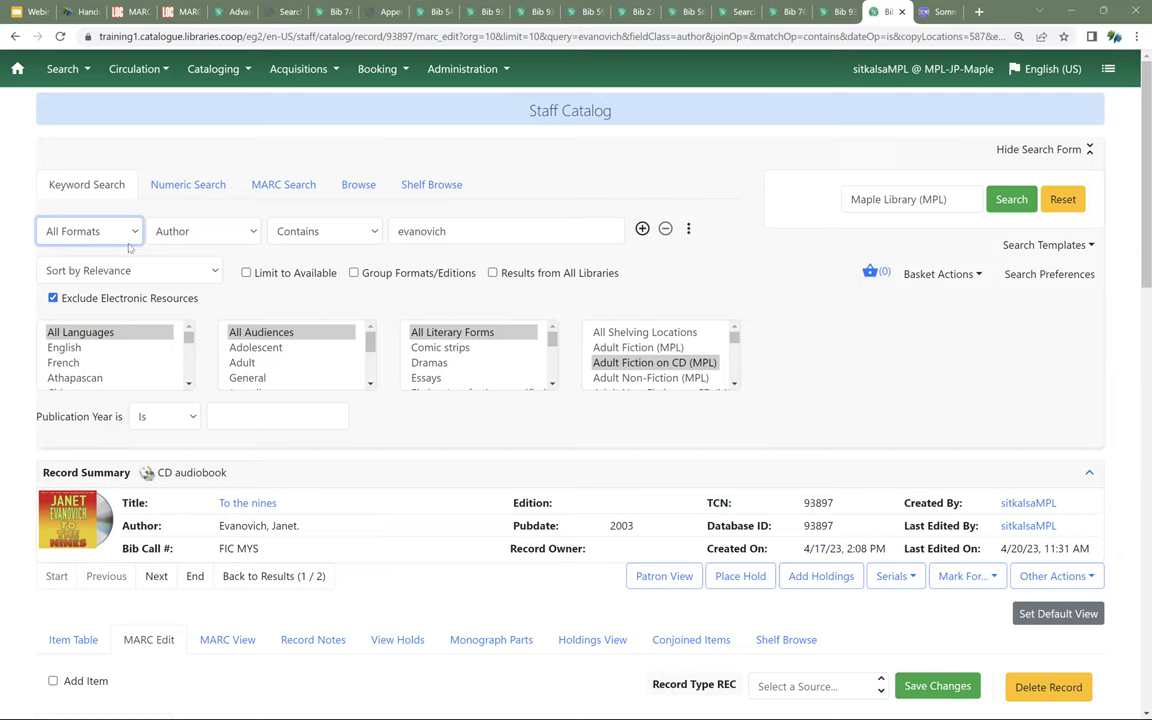
pyautogui.click(184, 238)
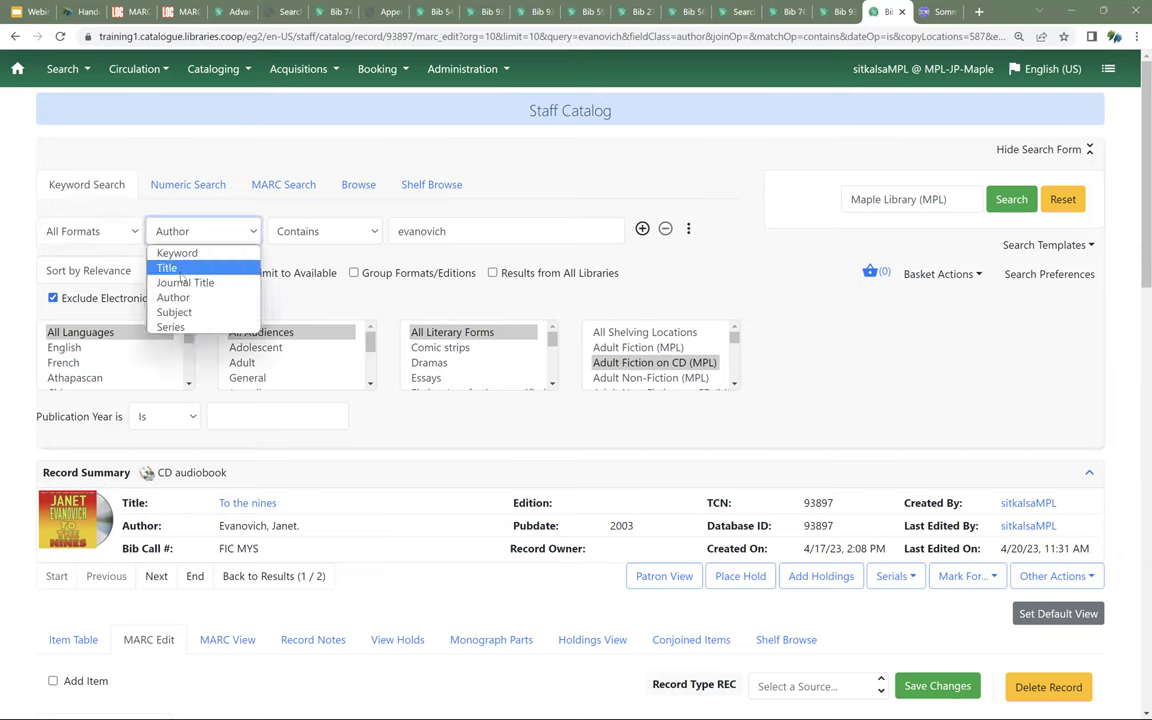
pyautogui.click(167, 268)
pyautogui.write('rabbit')
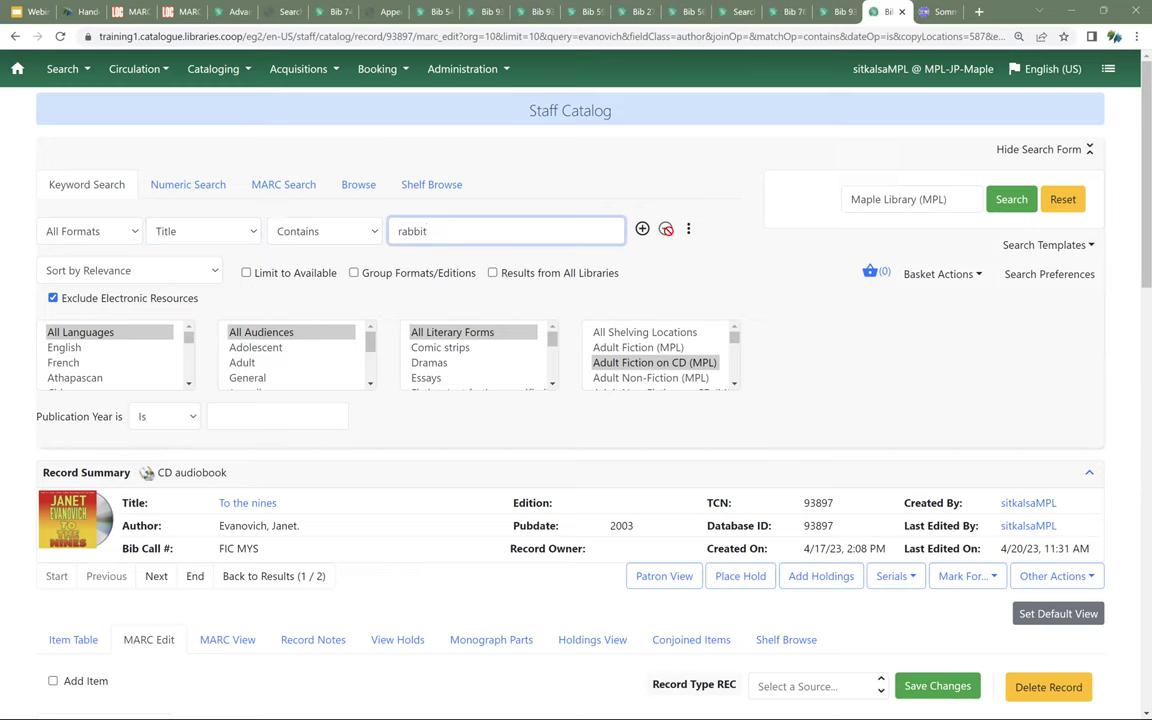
pyautogui.scroll(-1, 262, 342)
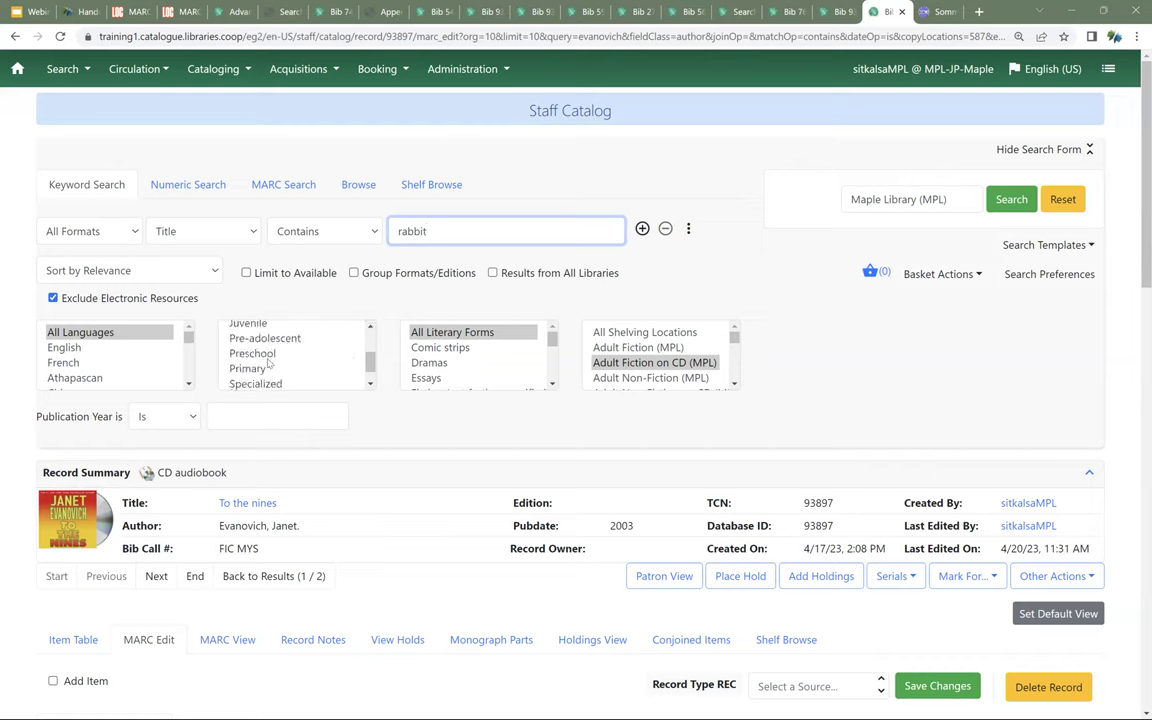
pyautogui.click(248, 325)
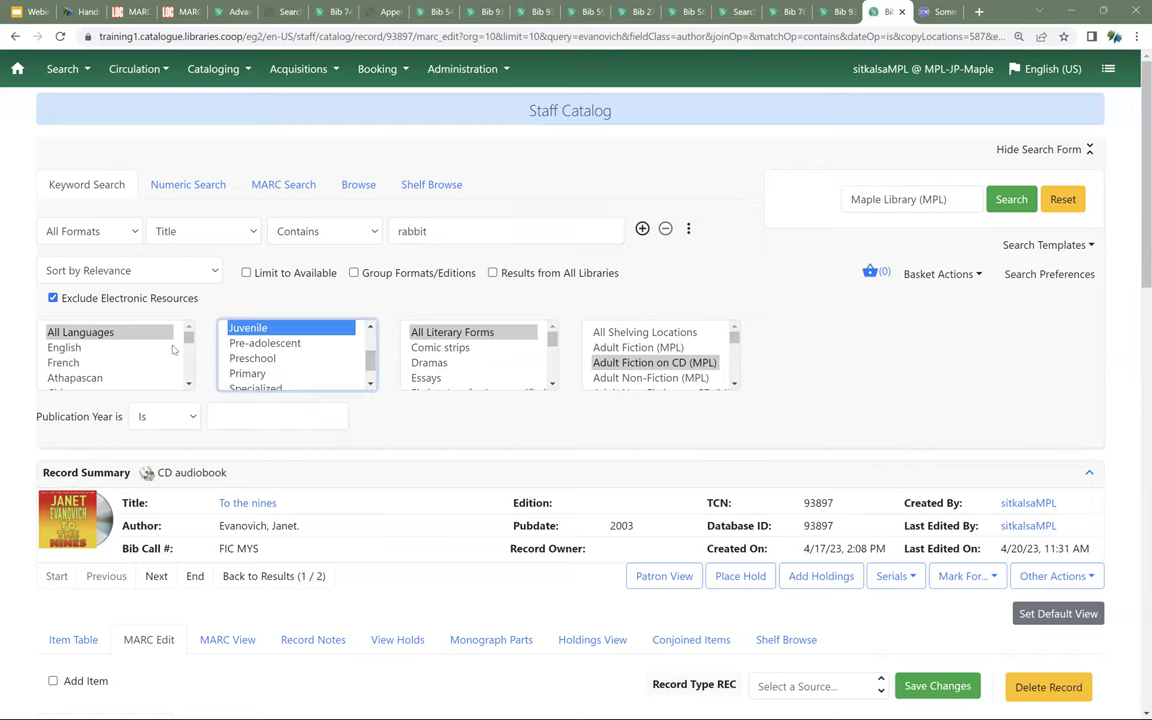
pyautogui.click(1011, 200)
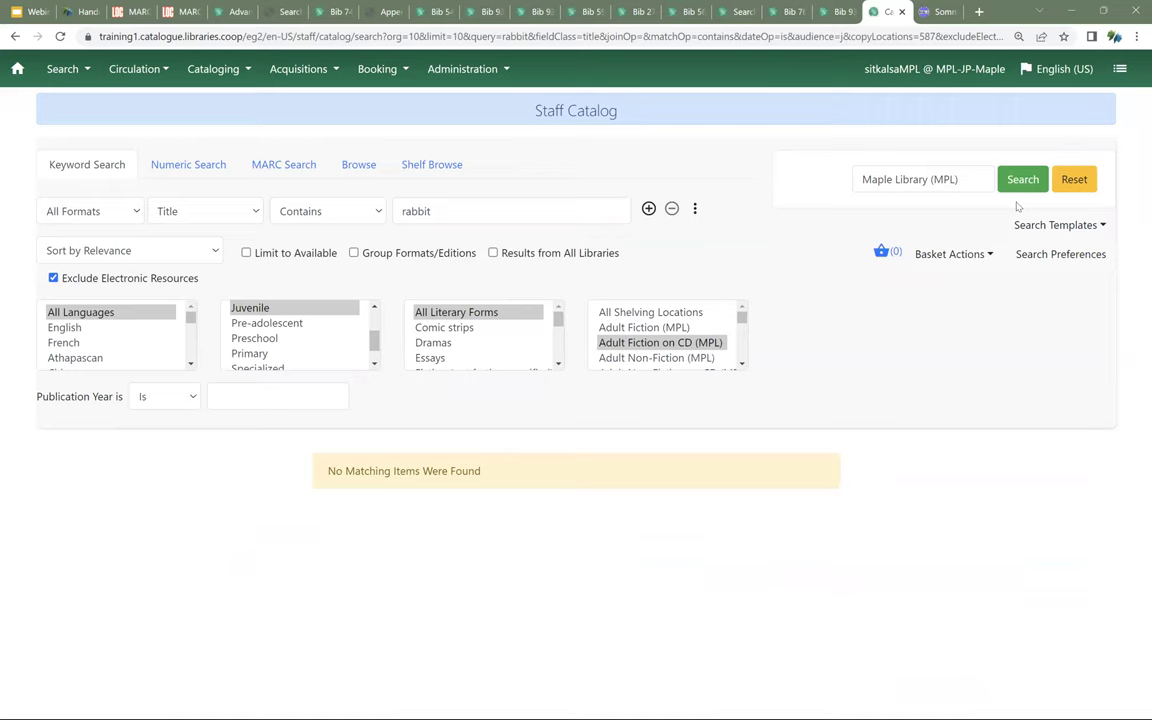
# Step: Widen the rabbit title search to All Shelving Locations, rerun it and look for adult titles among the juvenile results
pyautogui.click(672, 313)
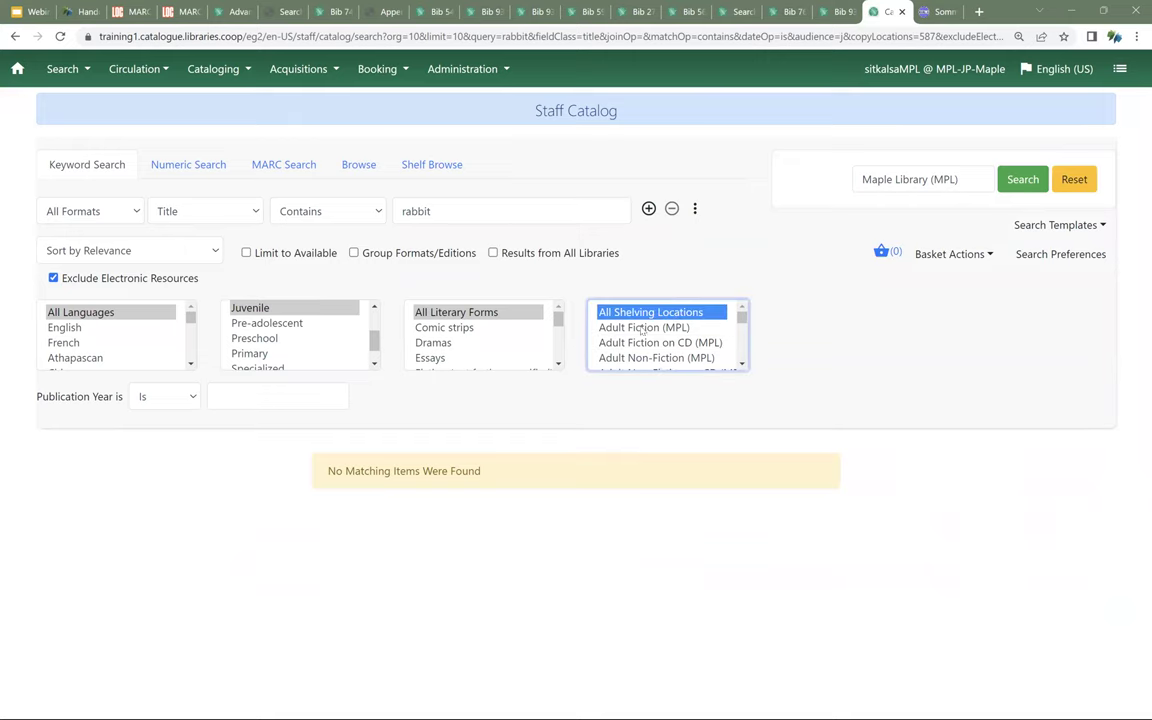
pyautogui.click(1024, 181)
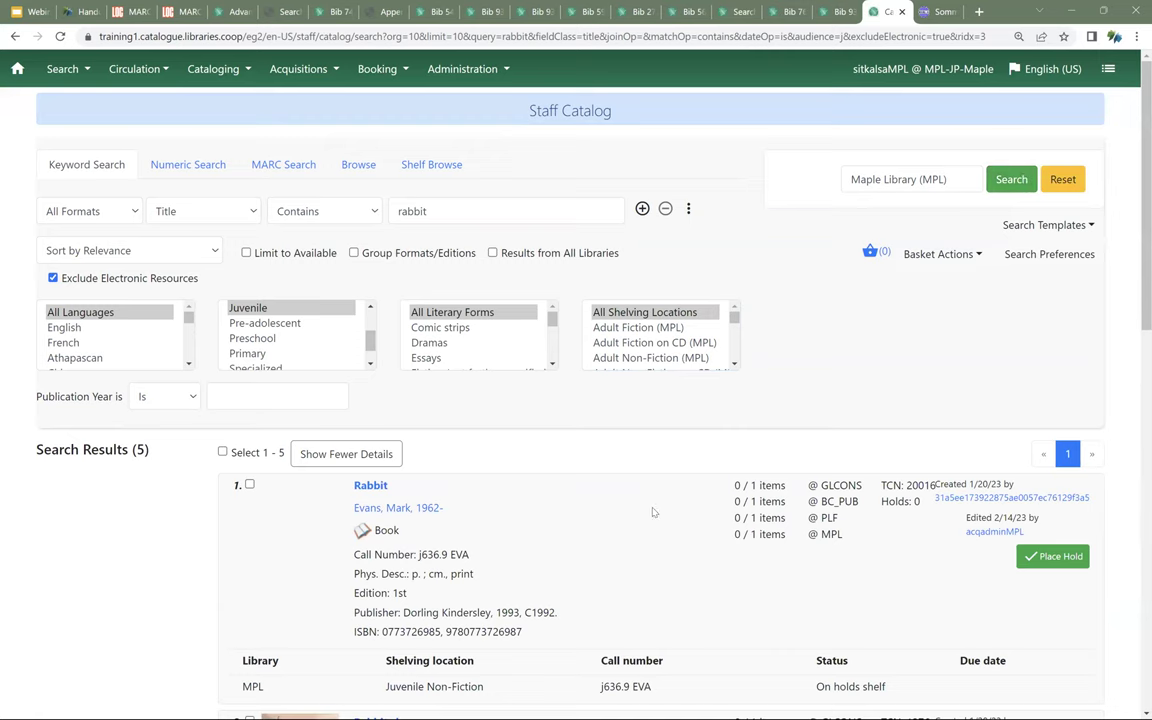
pyautogui.scroll(-3, 660, 470)
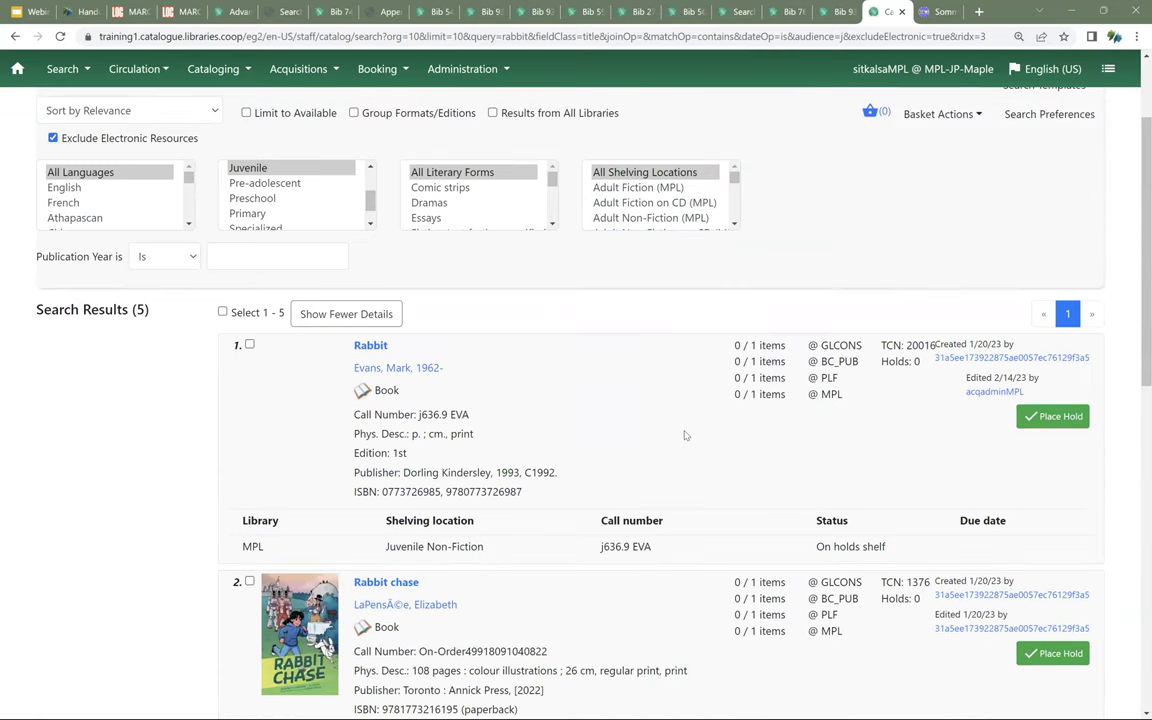
pyautogui.scroll(-3, 685, 435)
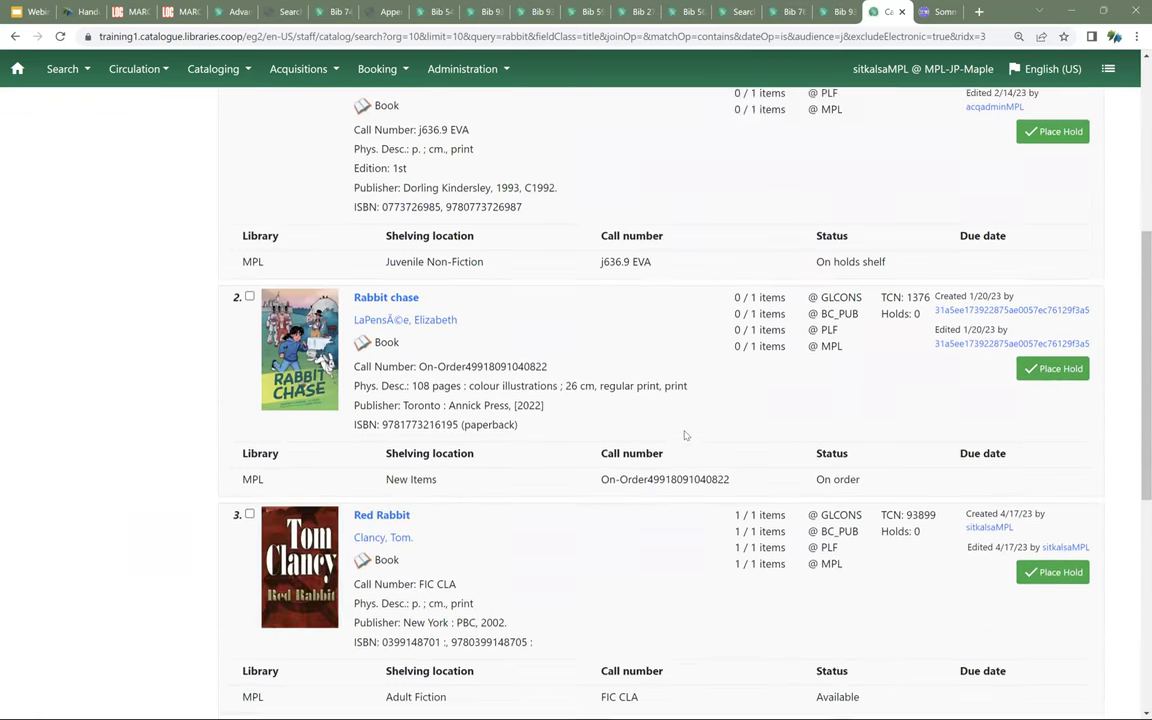
pyautogui.scroll(-2, 685, 435)
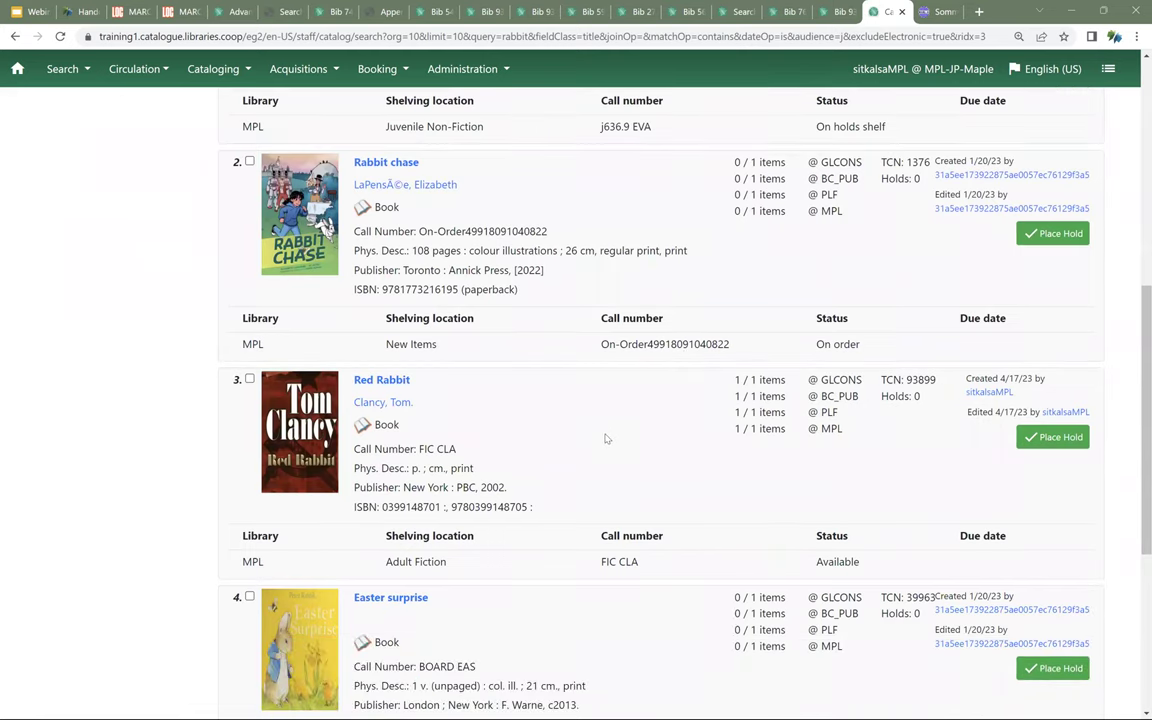
pyautogui.scroll(1, 605, 438)
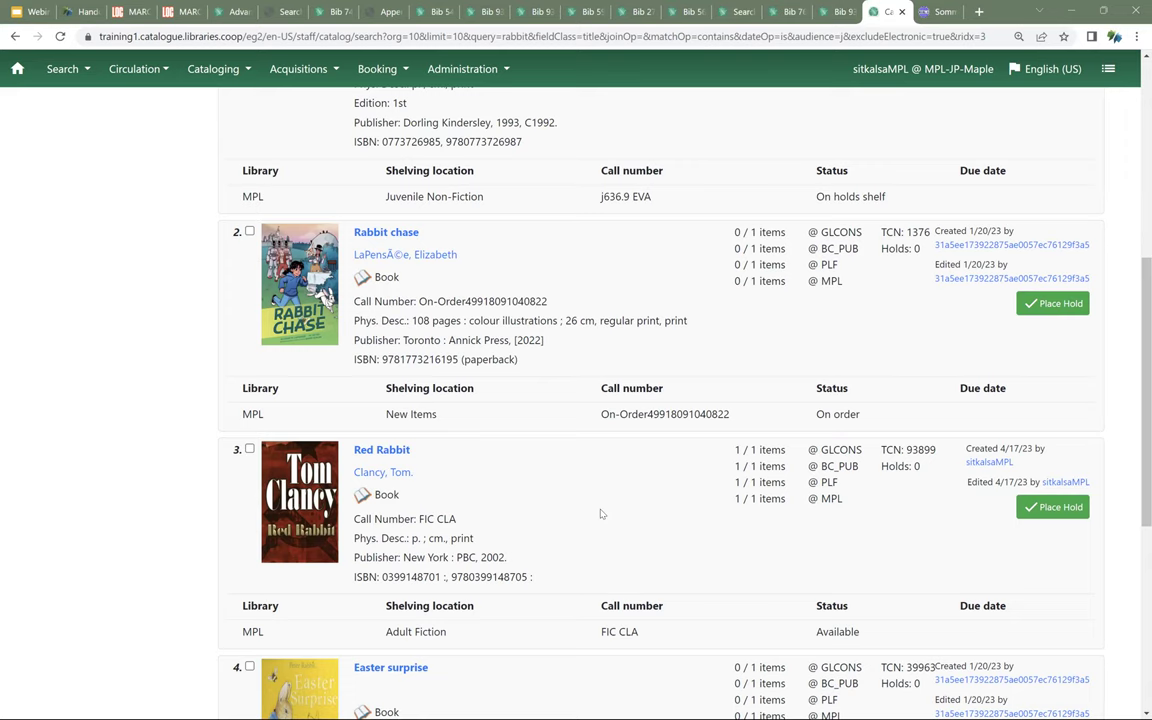
# Step: Open the Red Rabbit record for MARC editing, set its fixed-field Audn to e (Adult) and save the changes
pyautogui.click(394, 452)
pyautogui.click(160, 532)
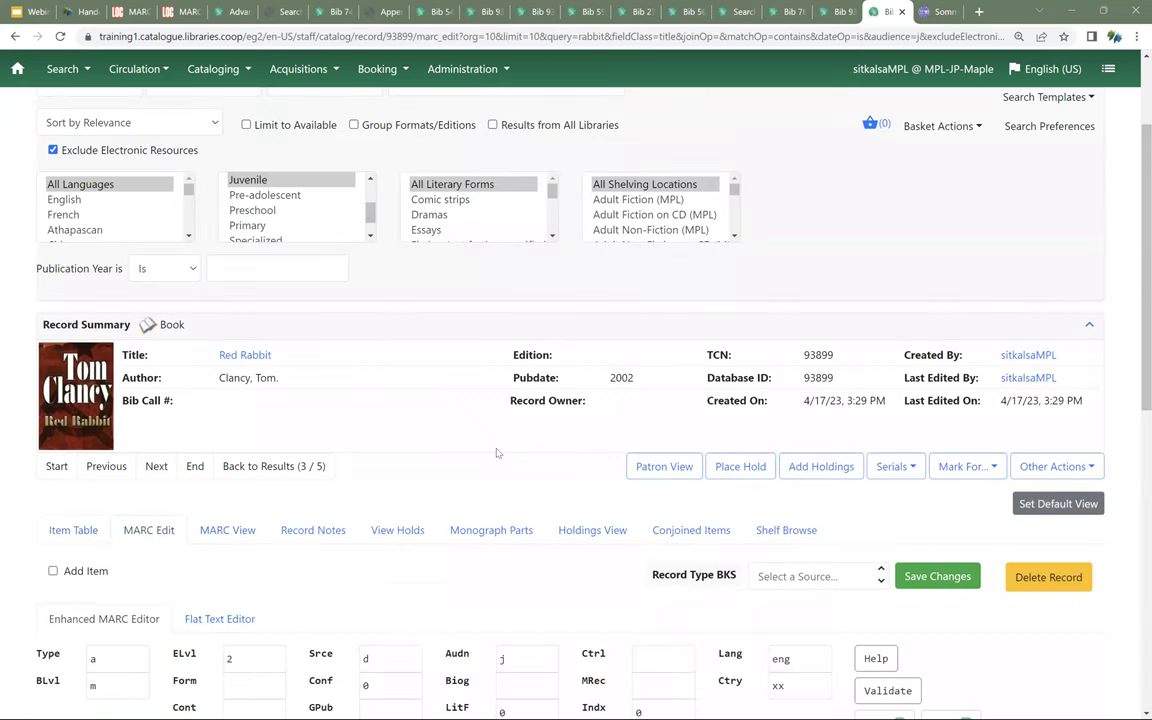
pyautogui.scroll(-4, 496, 453)
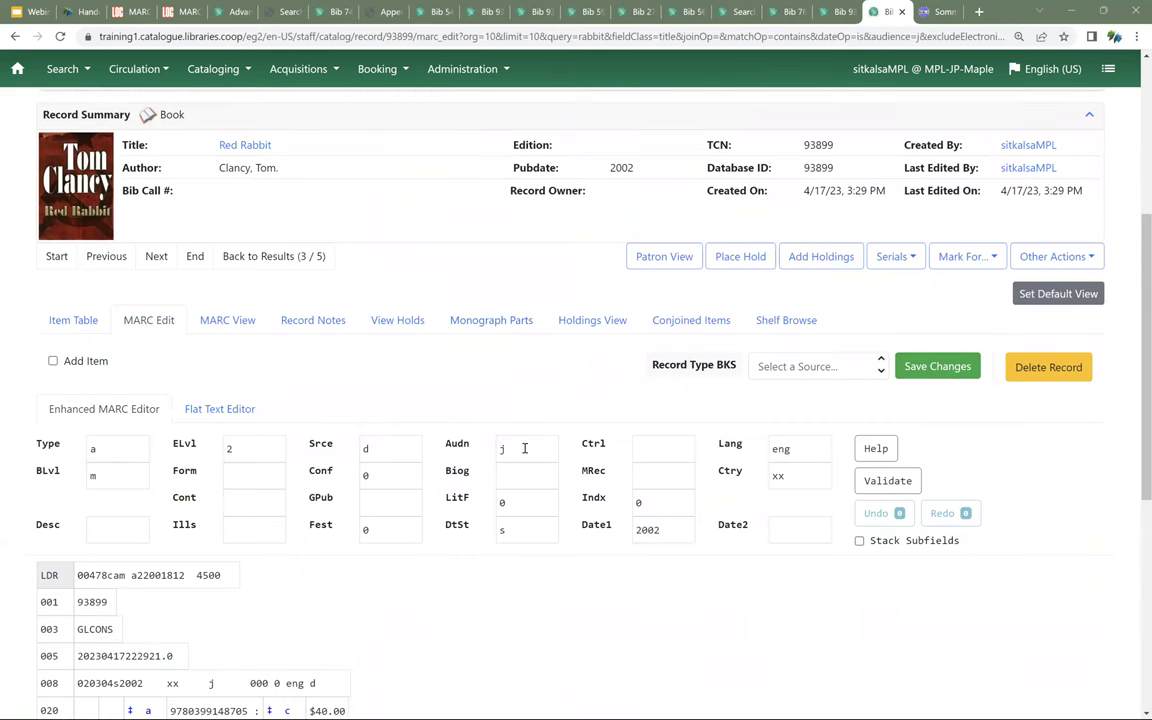
pyautogui.click(524, 448)
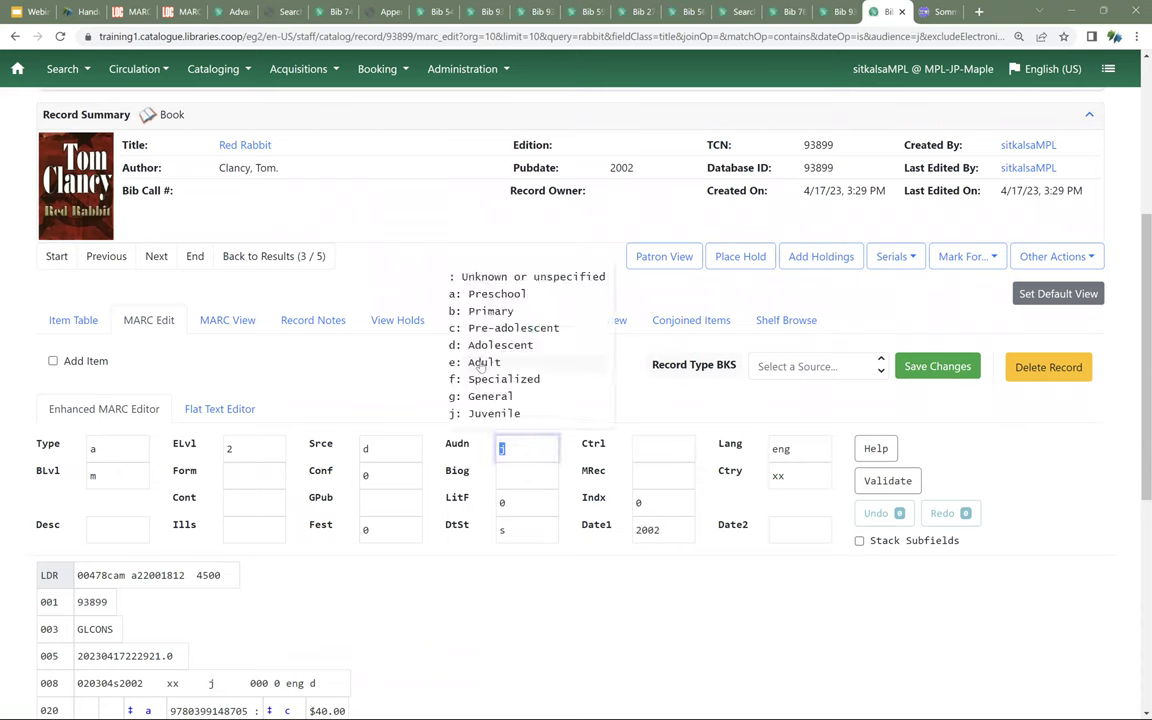
pyautogui.click(484, 362)
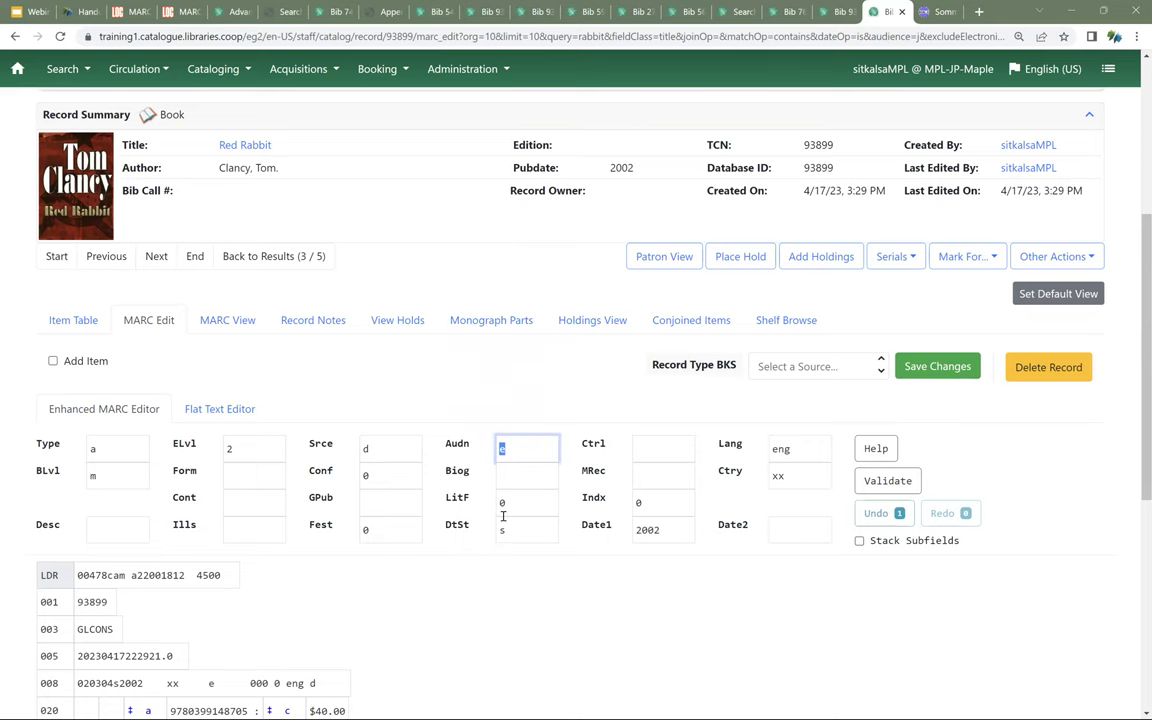
pyautogui.click(947, 372)
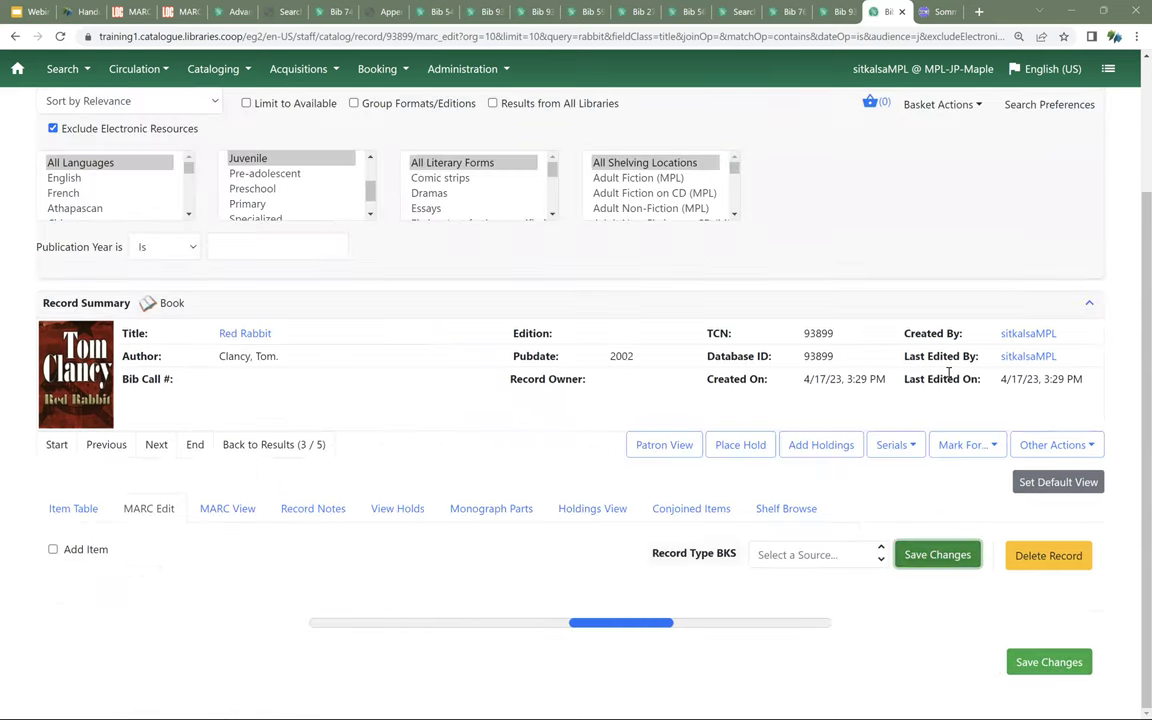
# Step: Start creating a new MARC record in a separate browser tab and load the sitka_book_rda template
pyautogui.scroll(2, 548, 460)
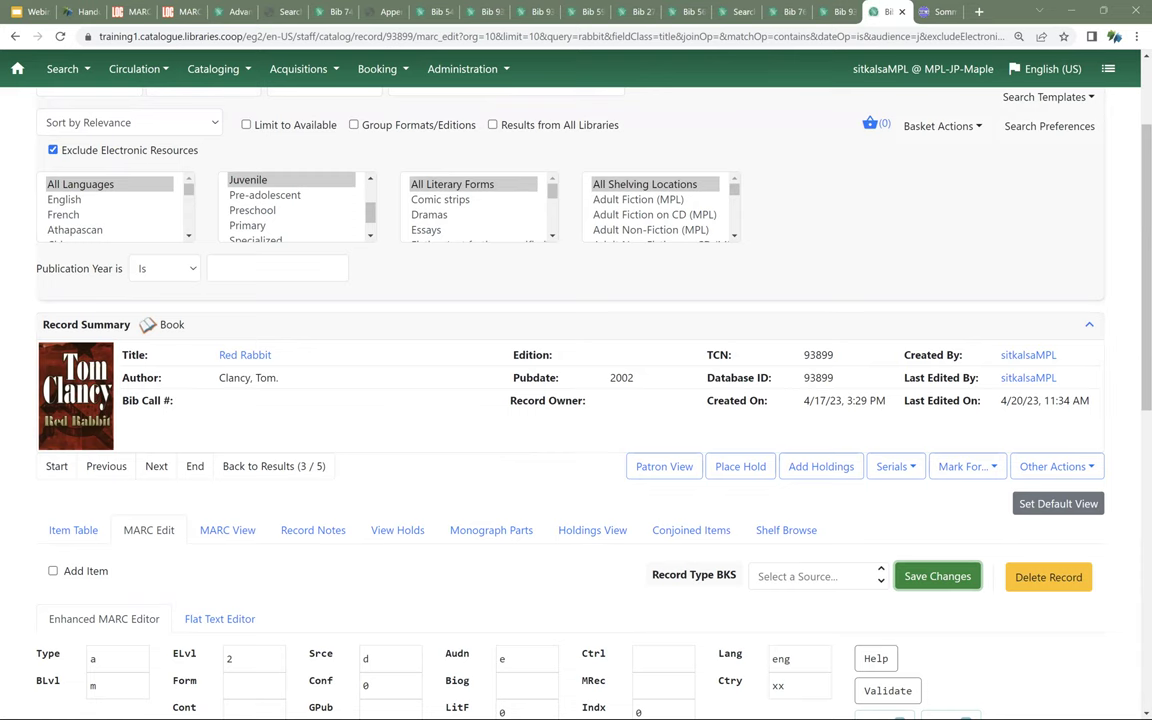
pyautogui.click(230, 68)
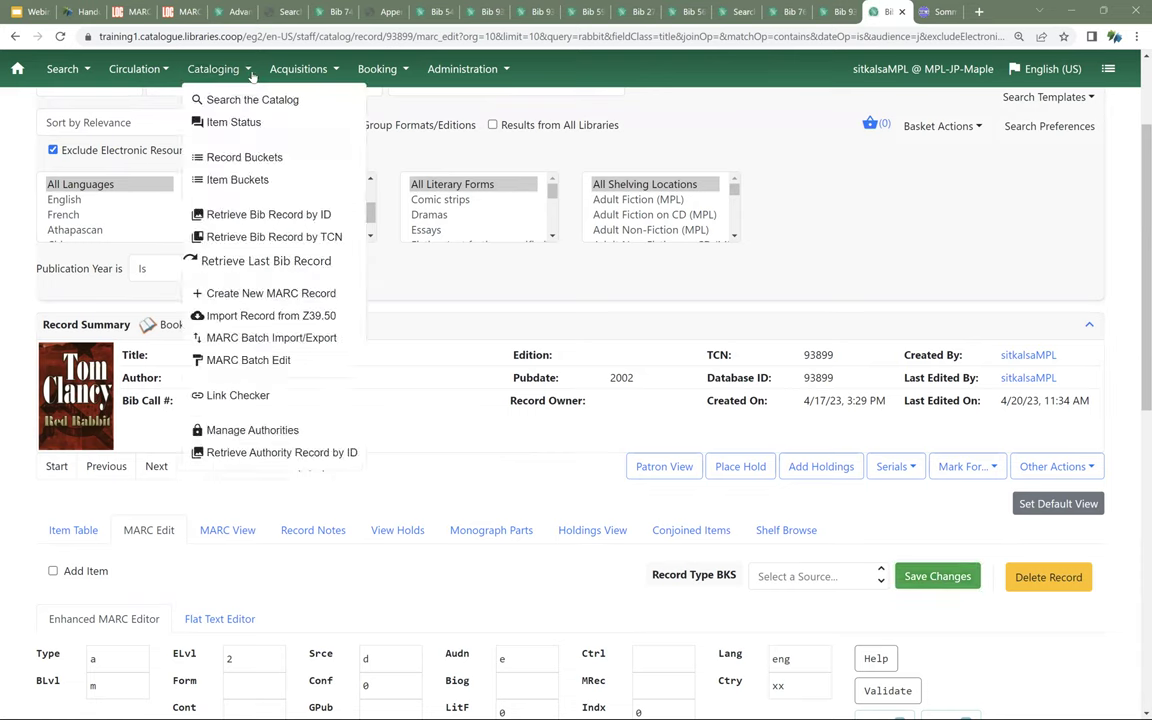
pyautogui.rightClick(254, 298)
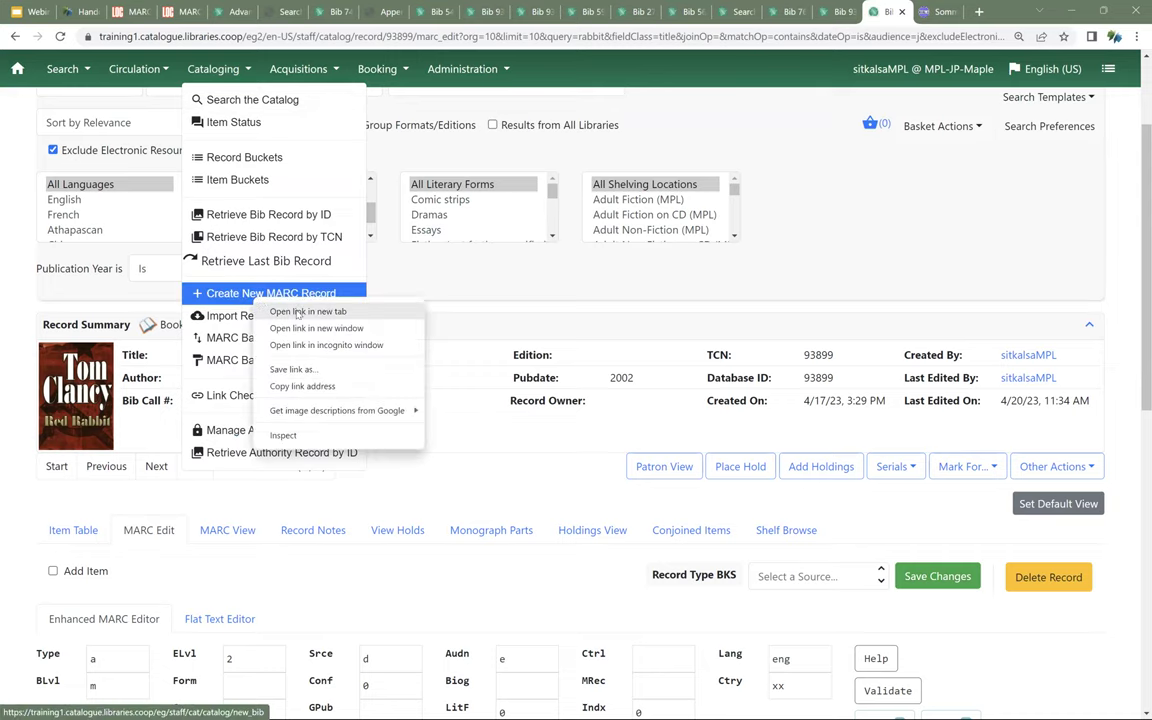
pyautogui.click(300, 312)
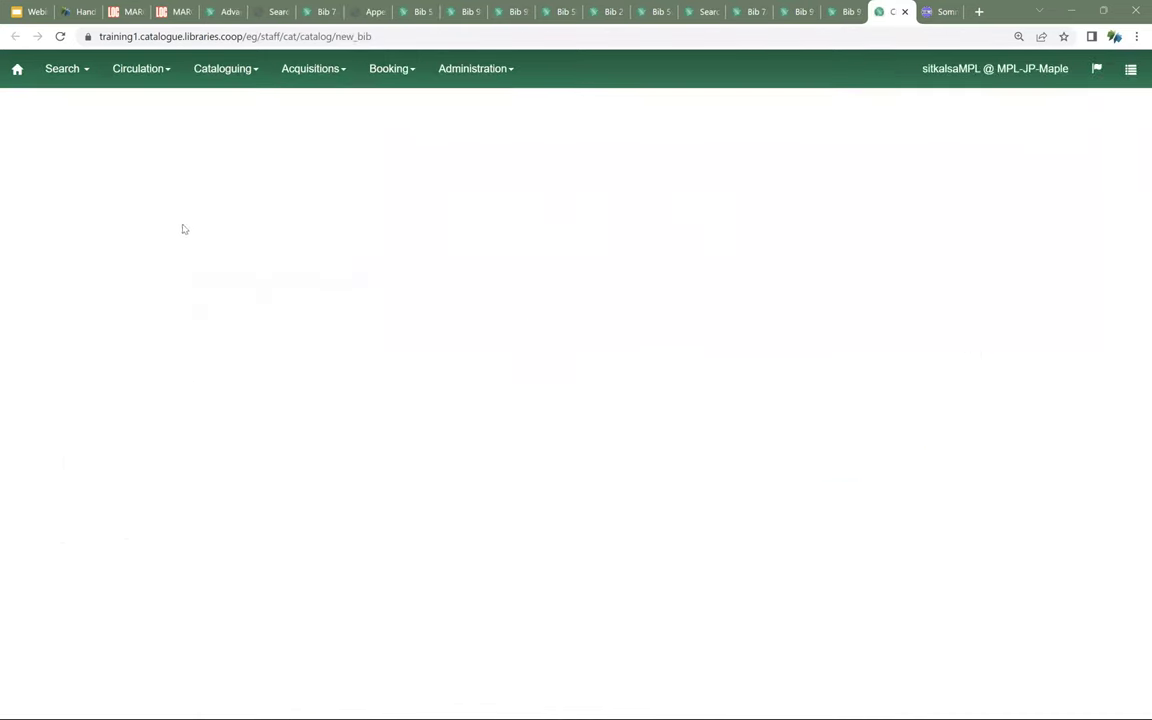
pyautogui.click(273, 118)
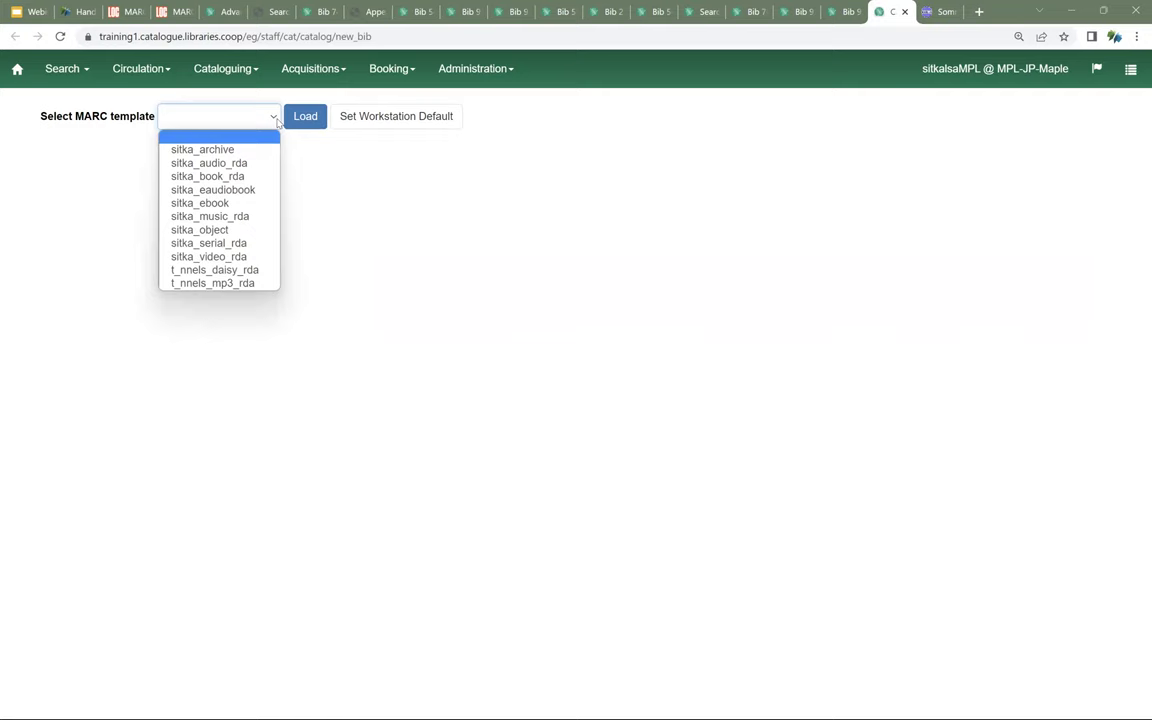
pyautogui.click(228, 177)
pyautogui.click(304, 119)
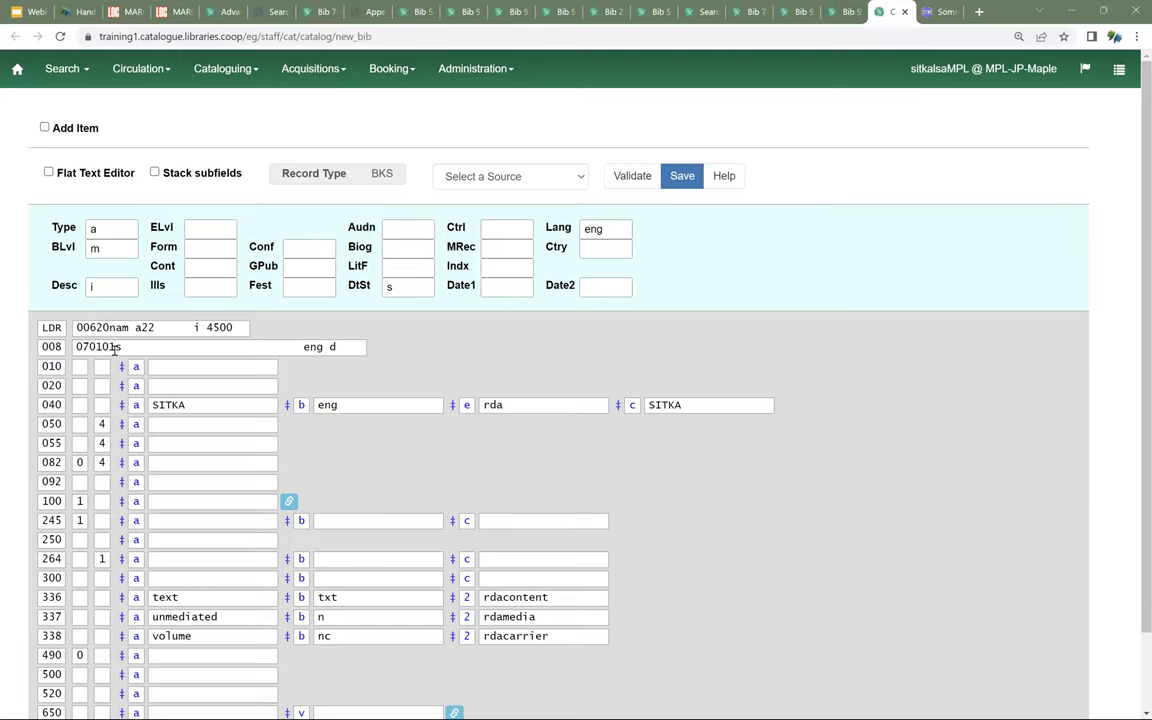
# Step: Replace the date entered on file at the start of the book record's 008 field with 230420
pyautogui.click(115, 347)
pyautogui.moveTo(115, 347); pyautogui.dragTo(74, 347)
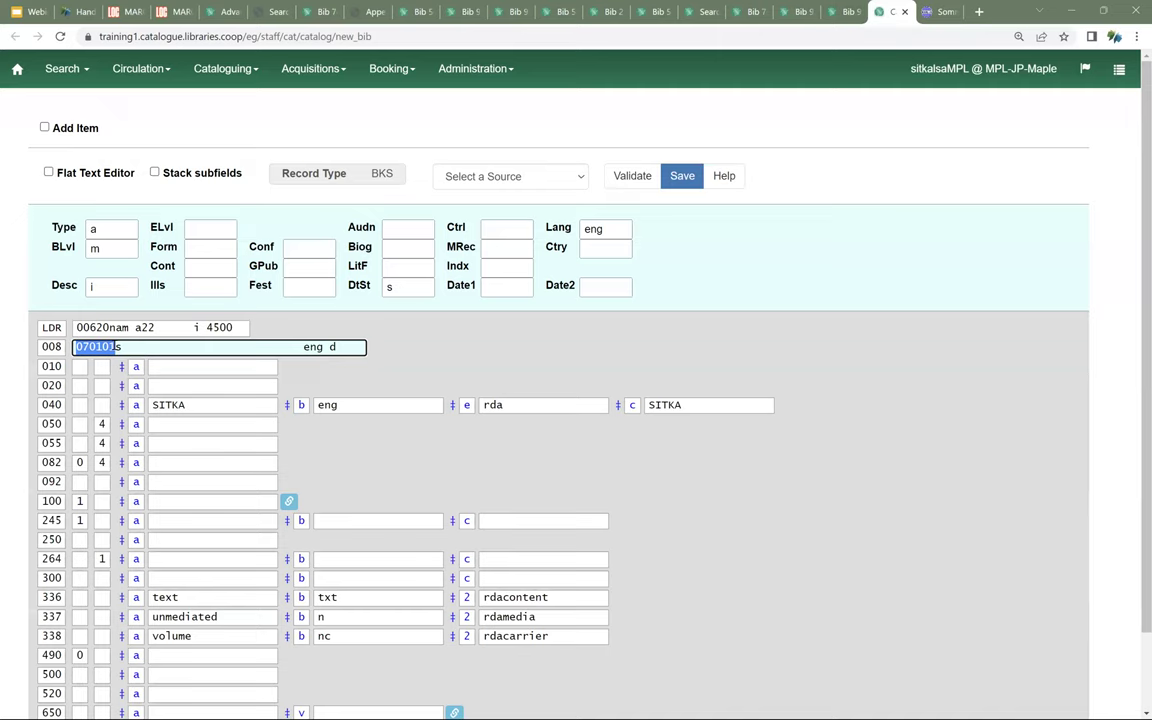
pyautogui.write('23')
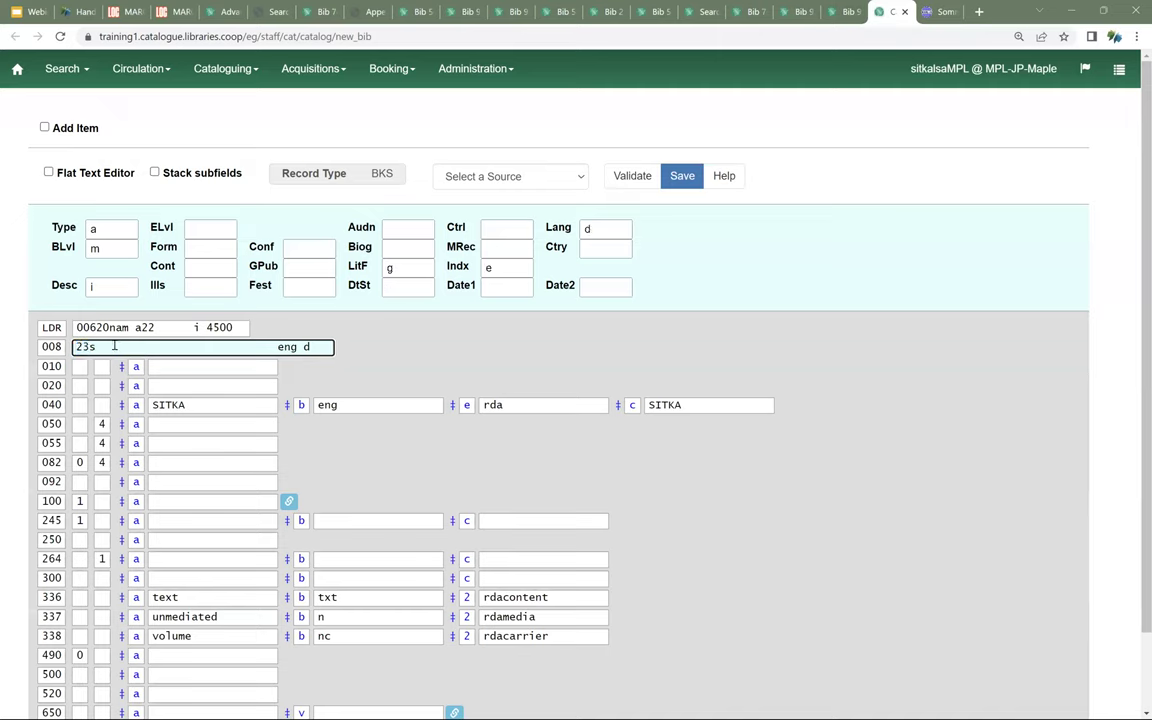
pyautogui.write('0420')
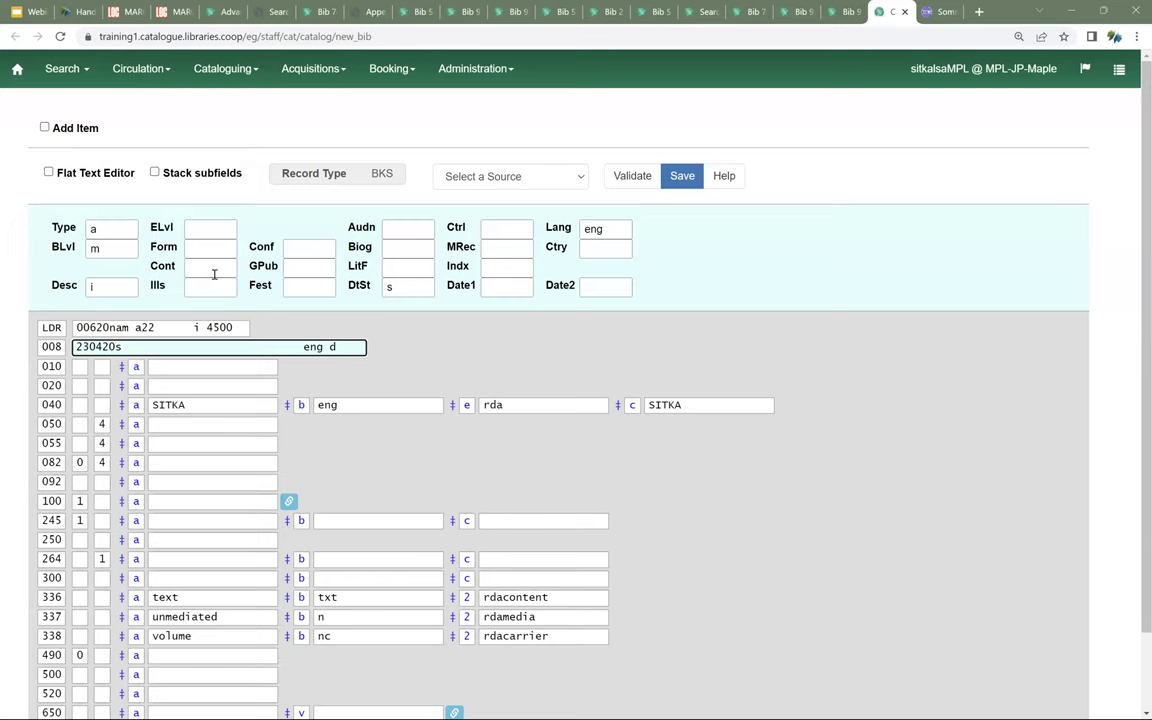
# Step: Set the book record's fixed fields Audn to e (Adult), LitF to 1 (Fiction) and Date1 to 2023
pyautogui.click(400, 230)
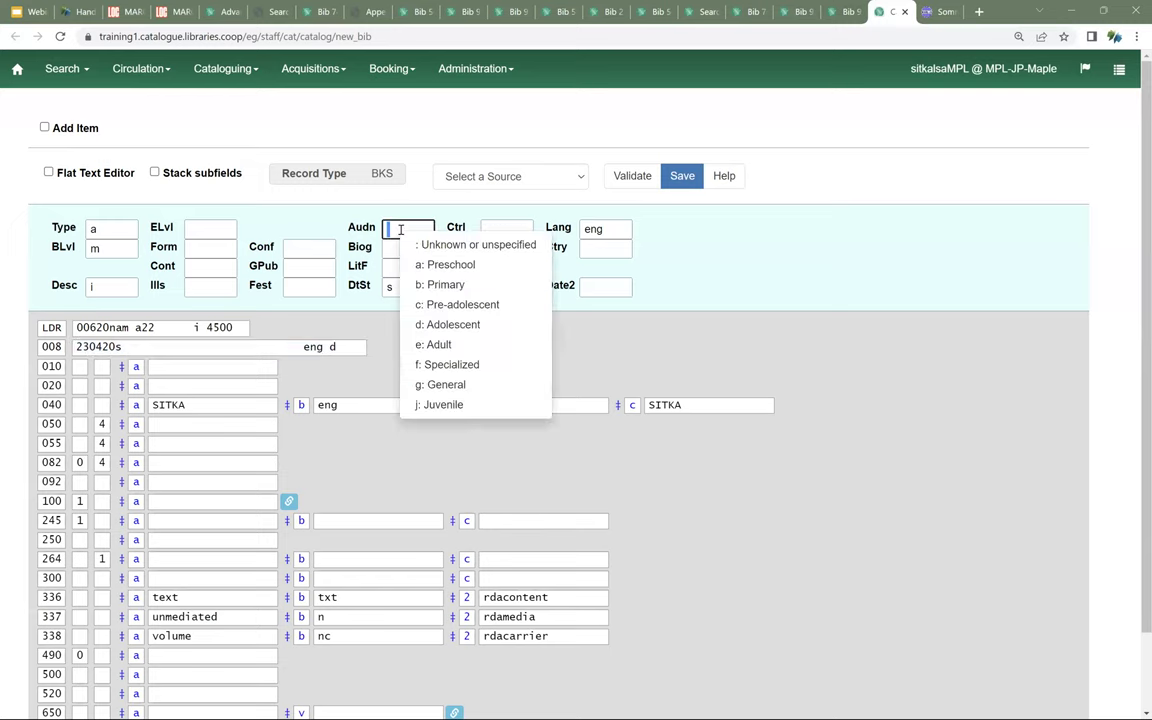
pyautogui.click(440, 345)
pyautogui.click(403, 267)
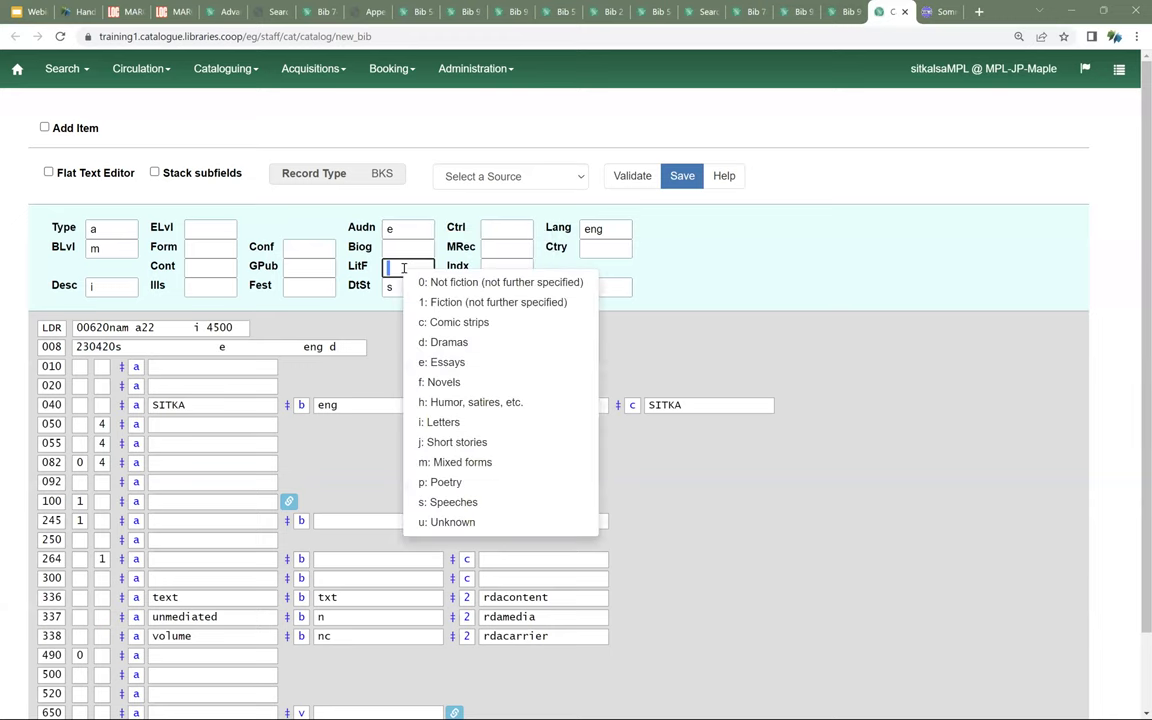
pyautogui.click(470, 303)
pyautogui.click(508, 289)
pyautogui.write('2023')
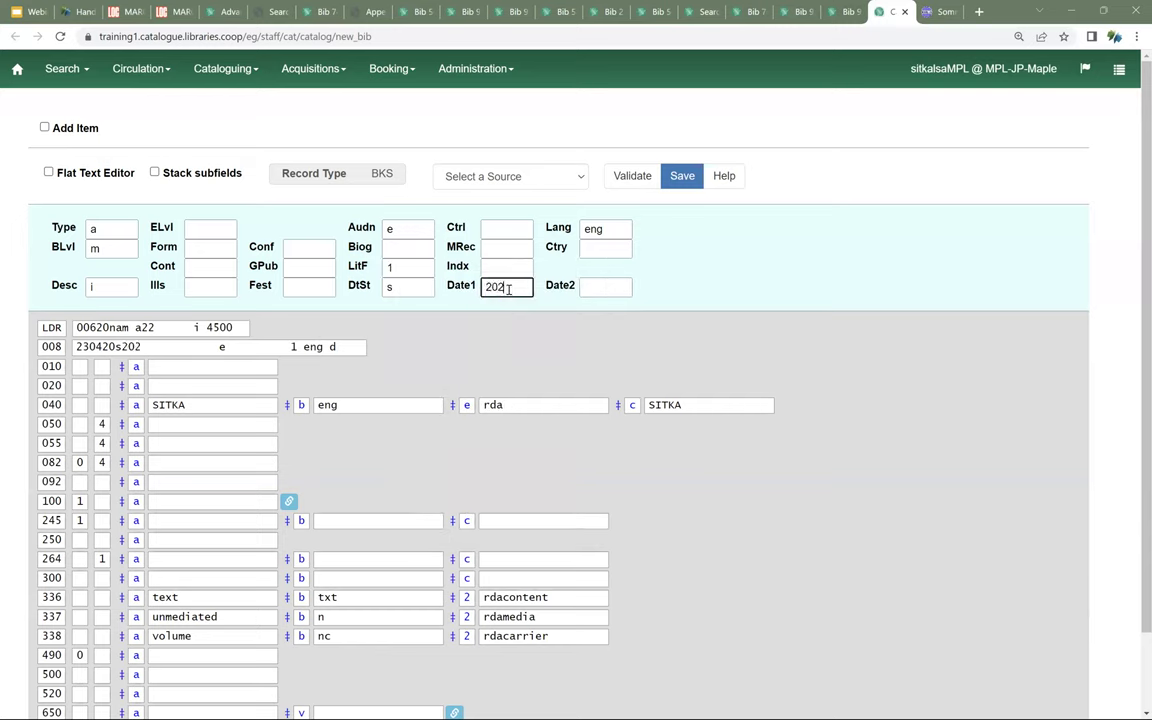
# Step: Set the book record's Ctry fixed field to bcc
pyautogui.click(604, 250)
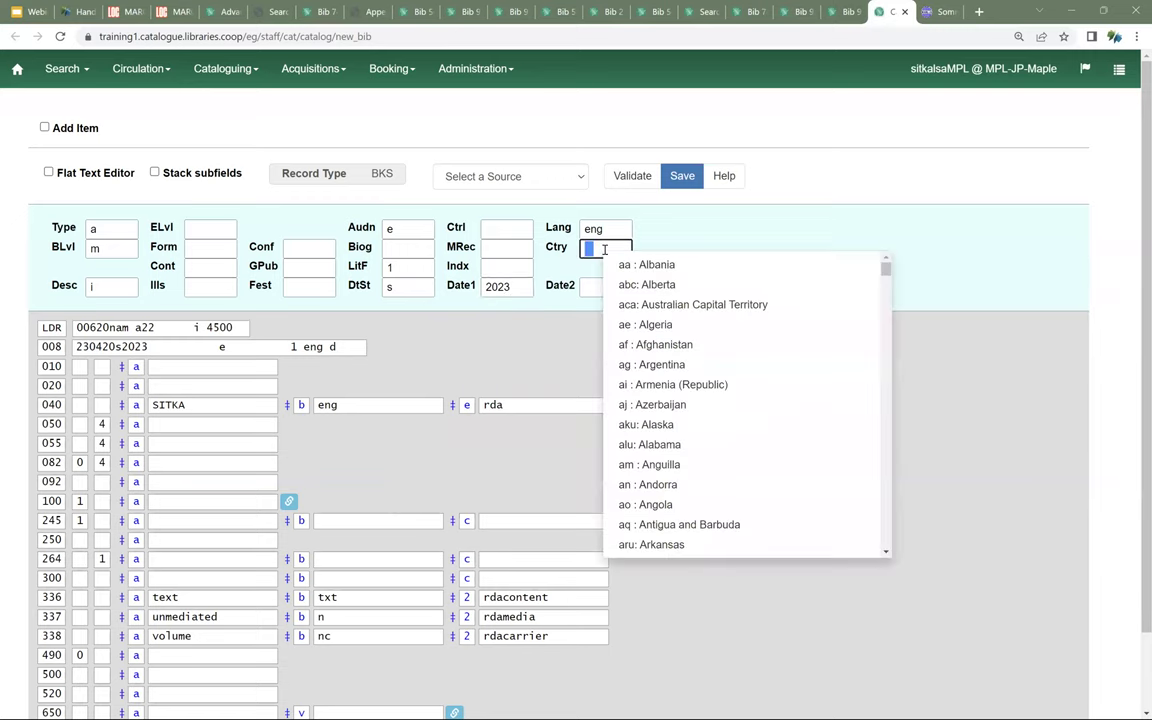
pyautogui.scroll(-1, 717, 369)
pyautogui.scroll(-4, 717, 369)
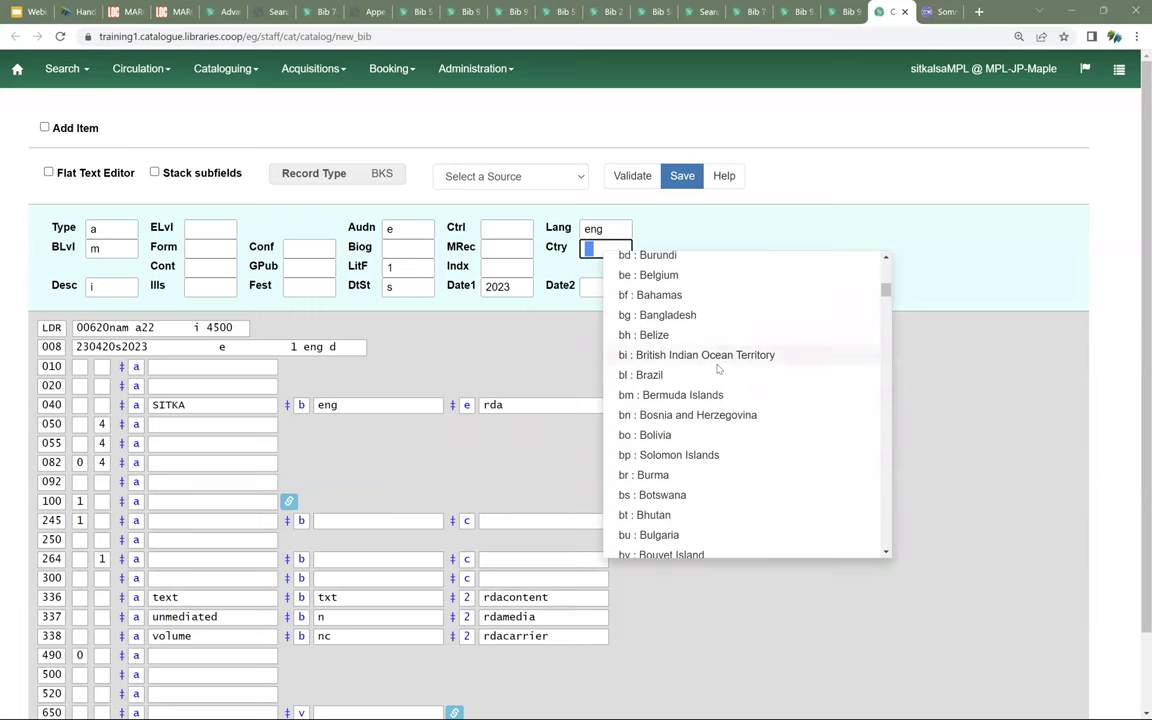
pyautogui.scroll(1, 717, 369)
pyautogui.click(689, 300)
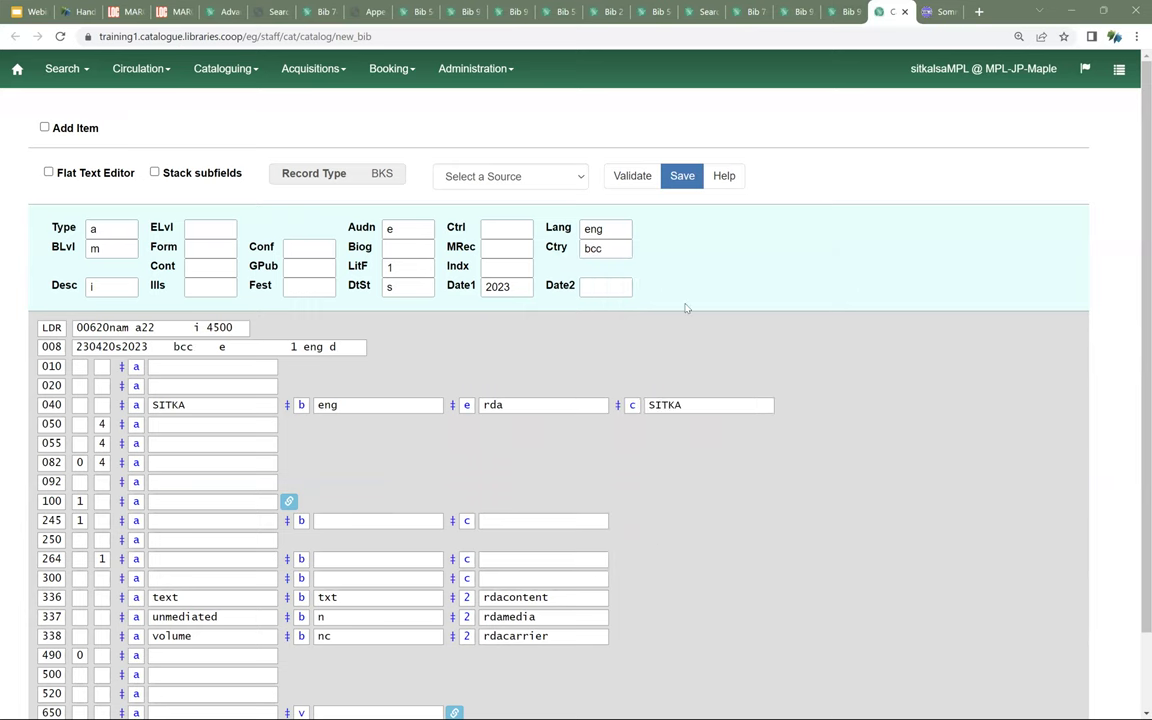
# Step: Look through the language codes offered for the Lang fixed field and close the list without choosing one
pyautogui.click(615, 229)
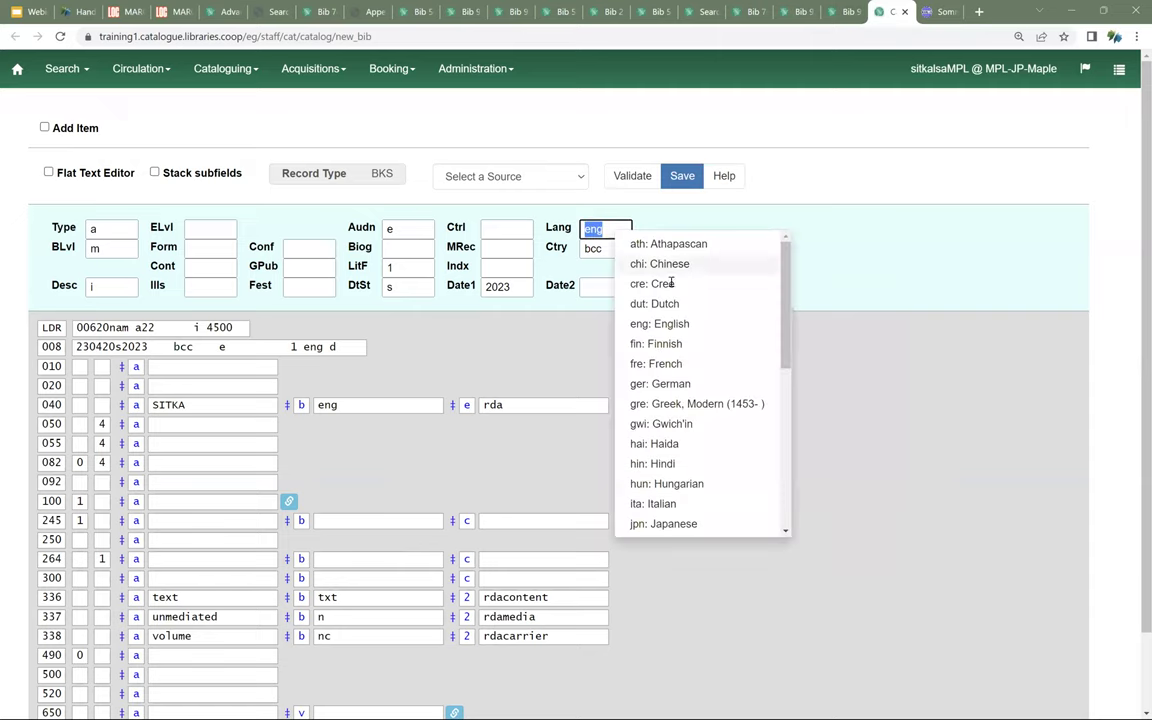
pyautogui.scroll(-2, 703, 330)
pyautogui.scroll(-3, 712, 380)
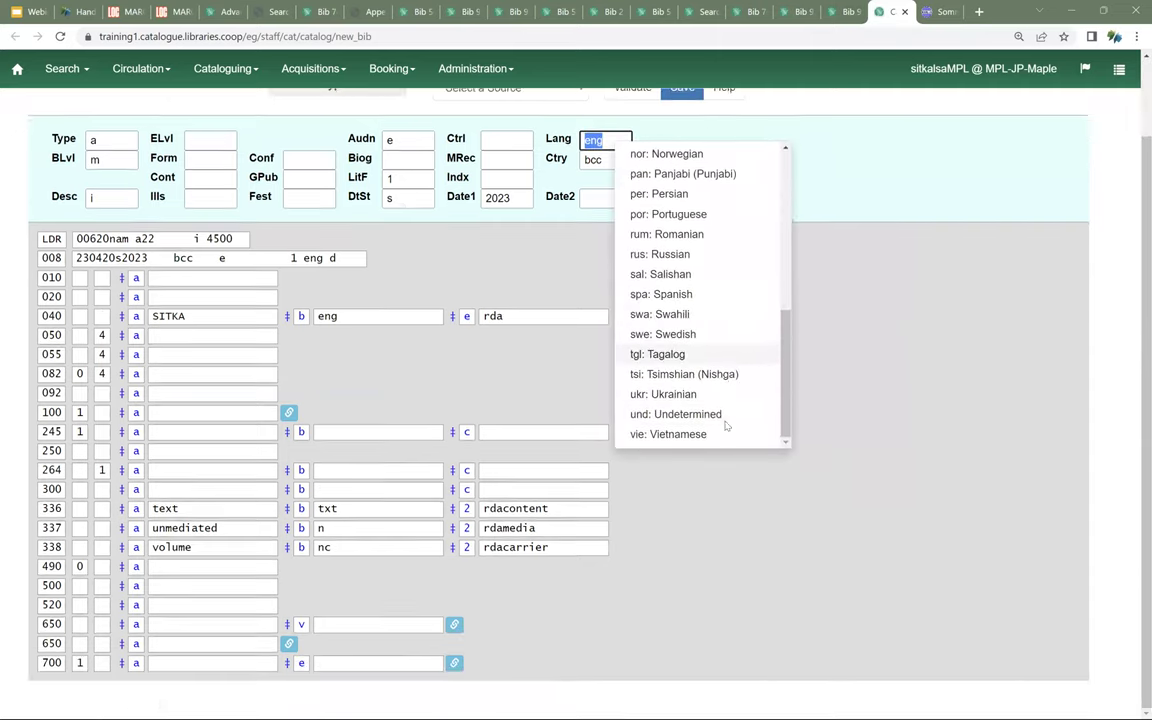
pyautogui.scroll(4, 720, 400)
pyautogui.click(864, 247)
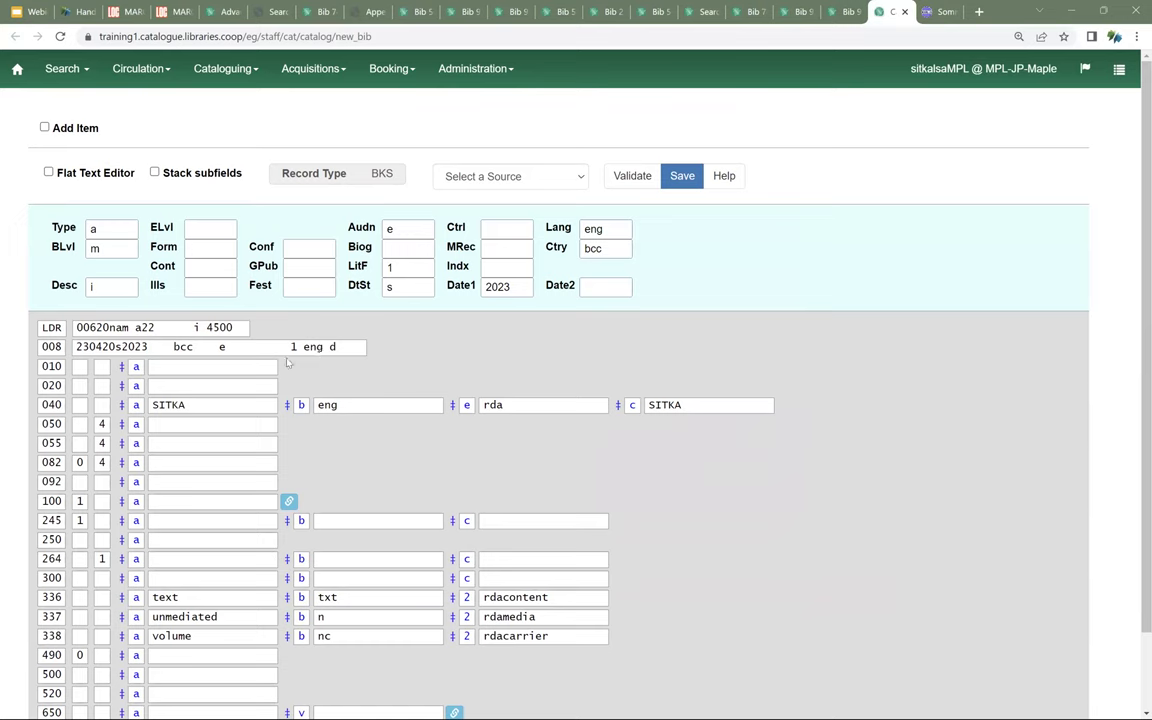
# Step: Abandon the unsaved book record and create a new MARC record from the sitka_video_rda template, going to its 007 field
pyautogui.click(218, 69)
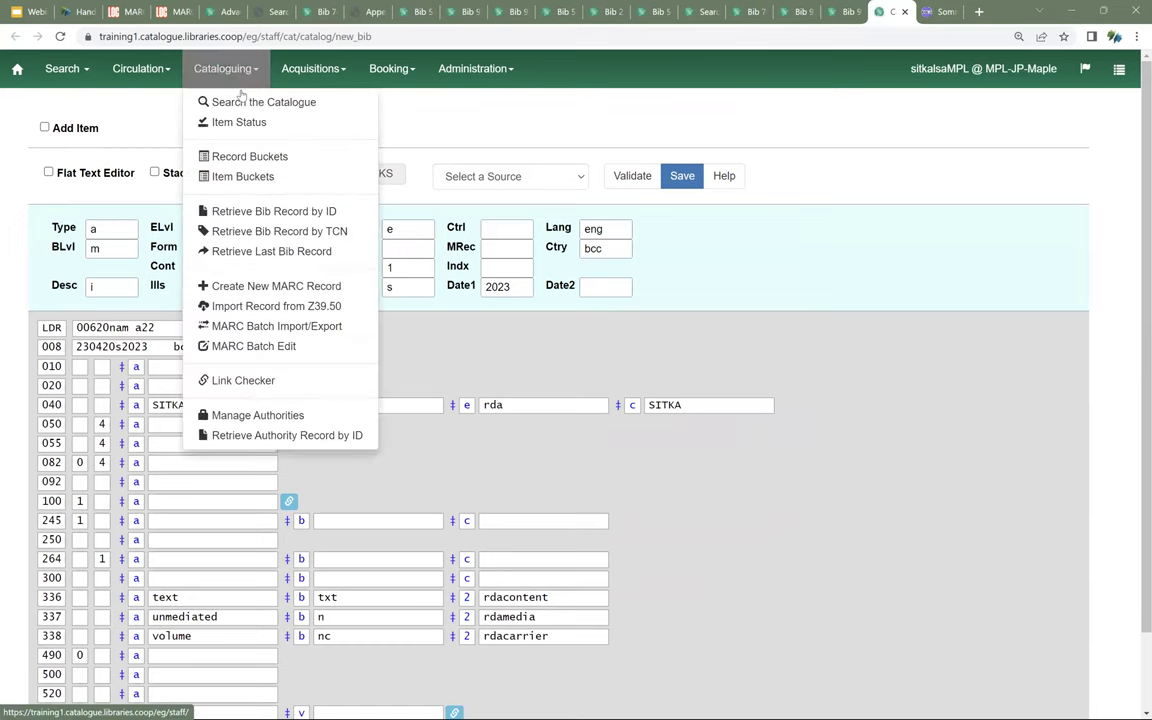
pyautogui.click(243, 286)
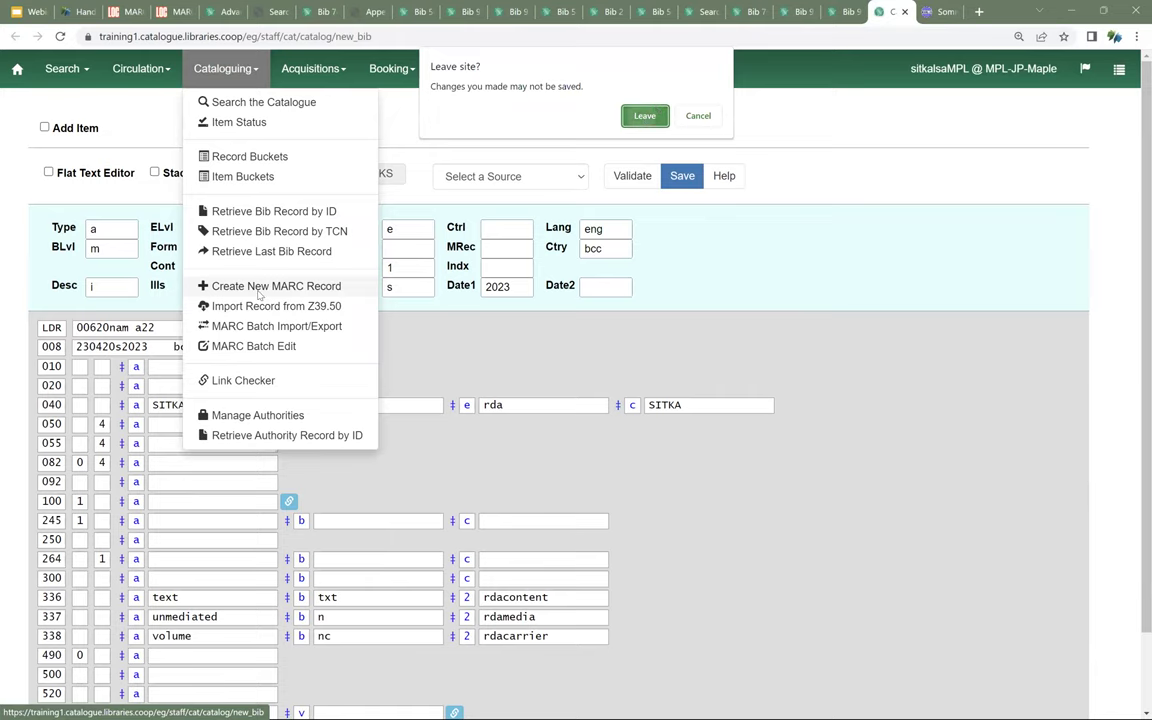
pyautogui.click(644, 116)
pyautogui.click(231, 127)
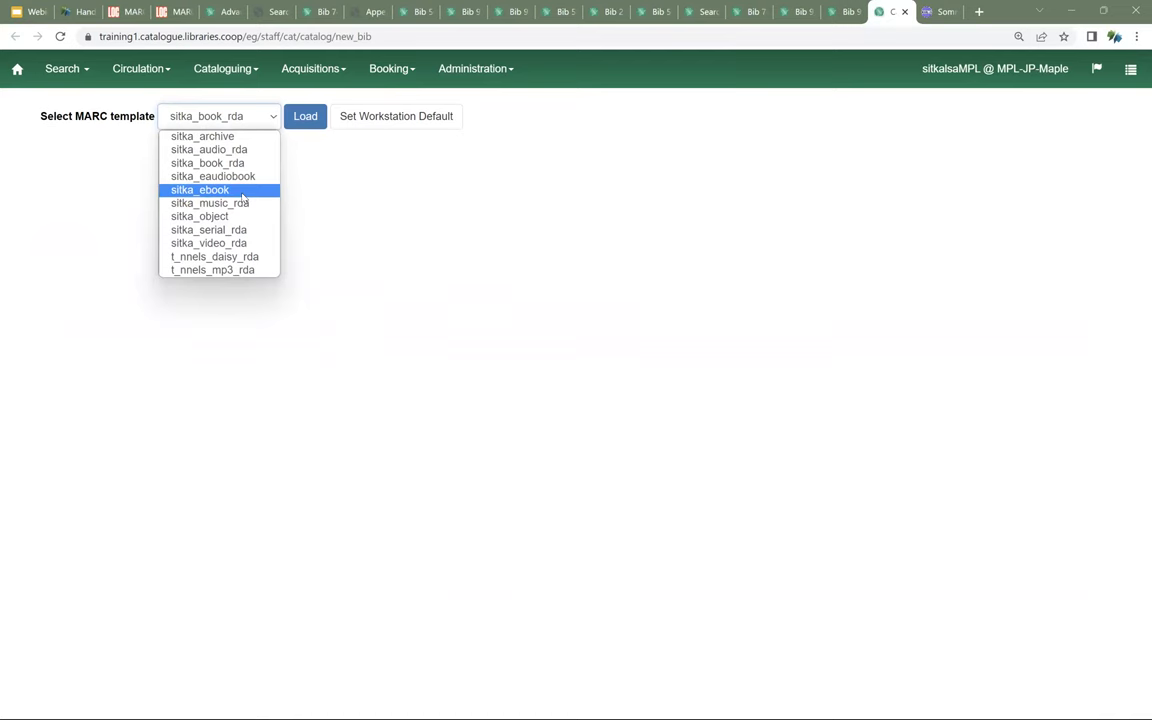
pyautogui.click(249, 245)
pyautogui.click(302, 119)
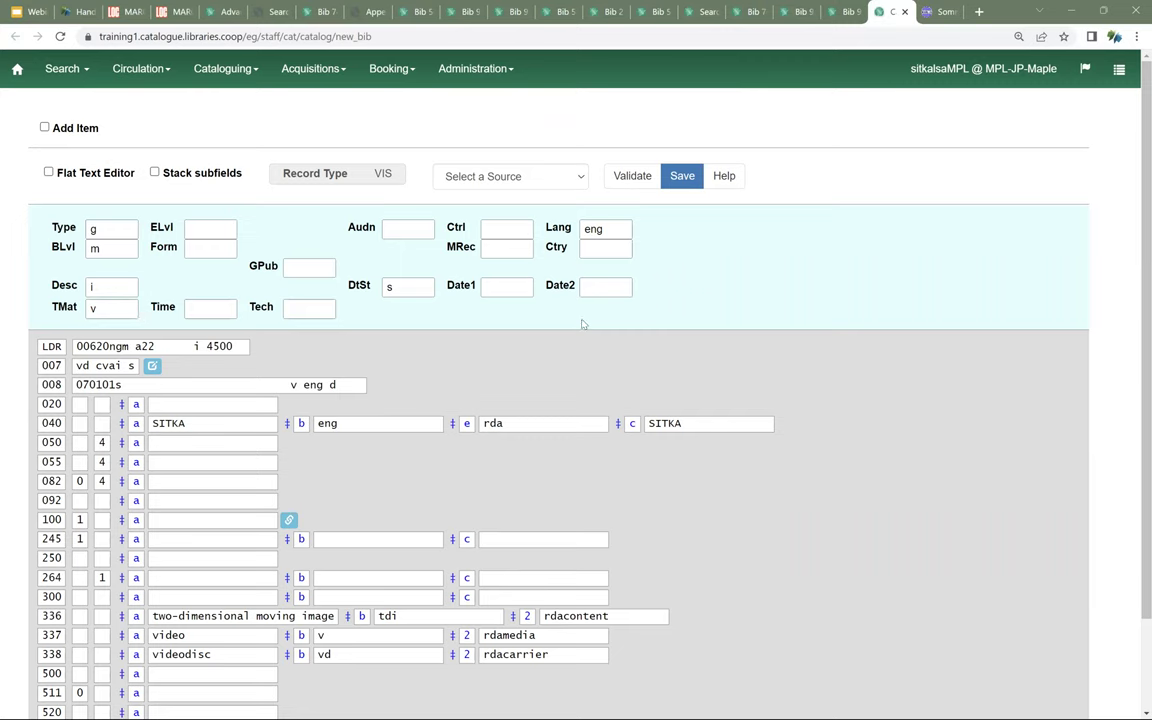
pyautogui.click(104, 366)
# Step: Switch to the French Normes MARC 21 website's bibliographic data summary (Sommaire) page
pyautogui.click(940, 12)
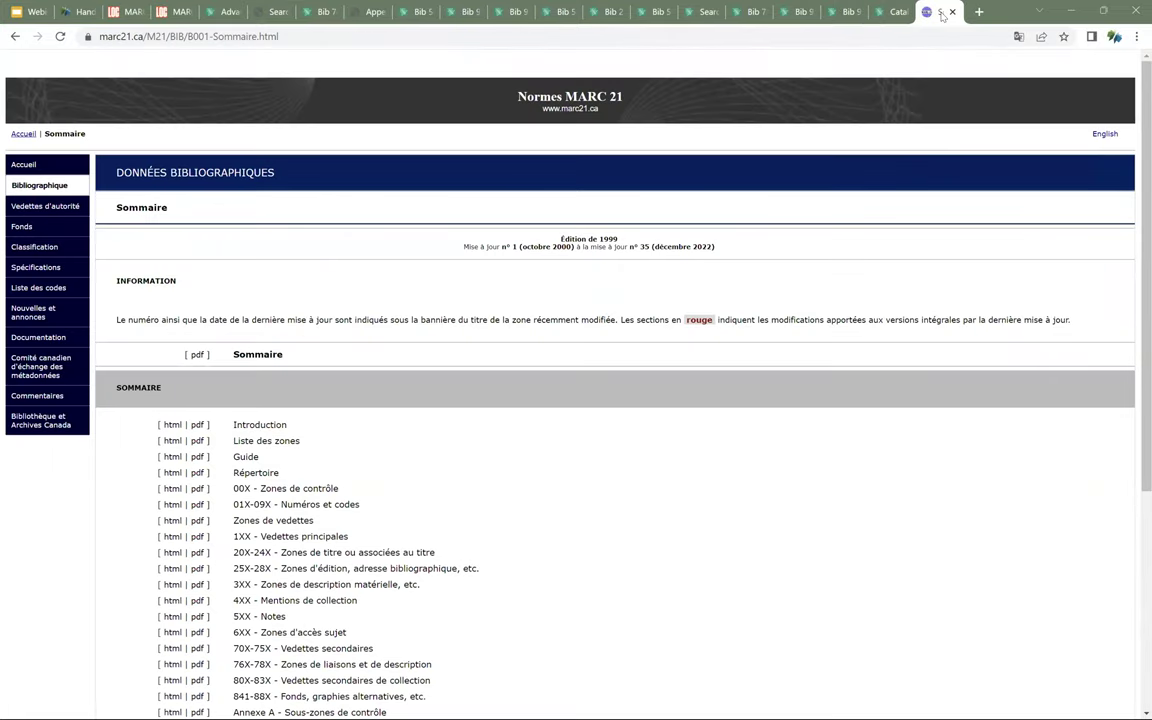